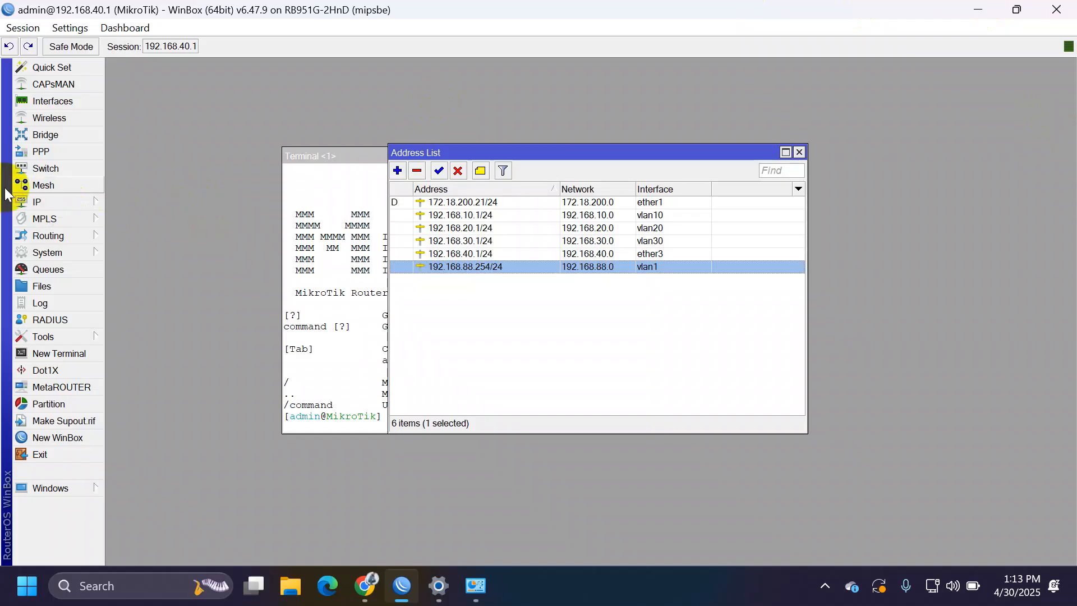
Step: Add a new rule in IP > Firewall > NAT with chain dstnat
{"action": "left_click", "coordinate": [59, 208]}
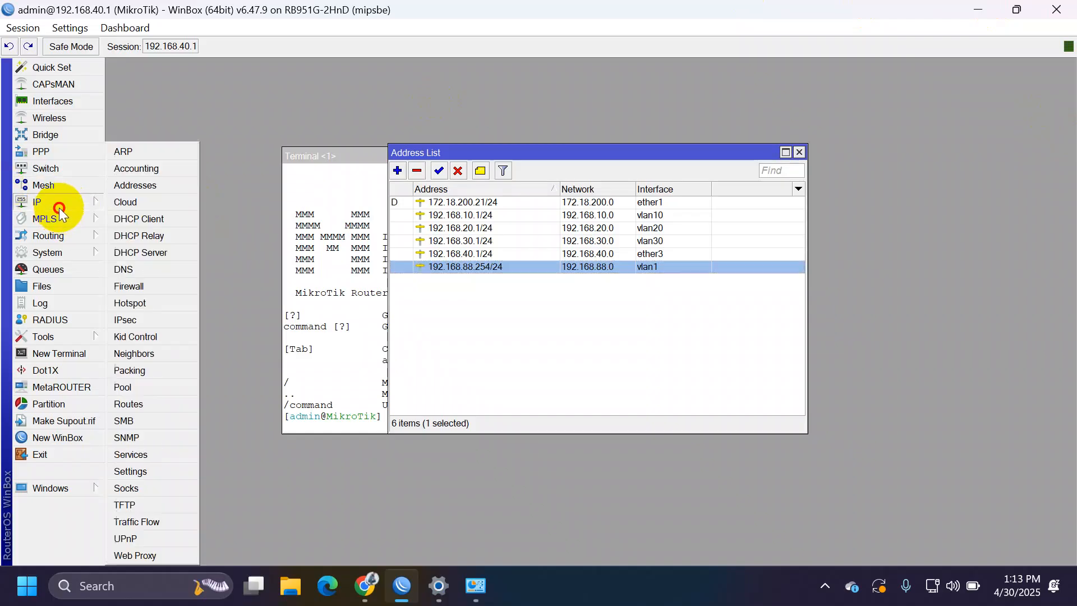
{"action": "left_click", "coordinate": [132, 285]}
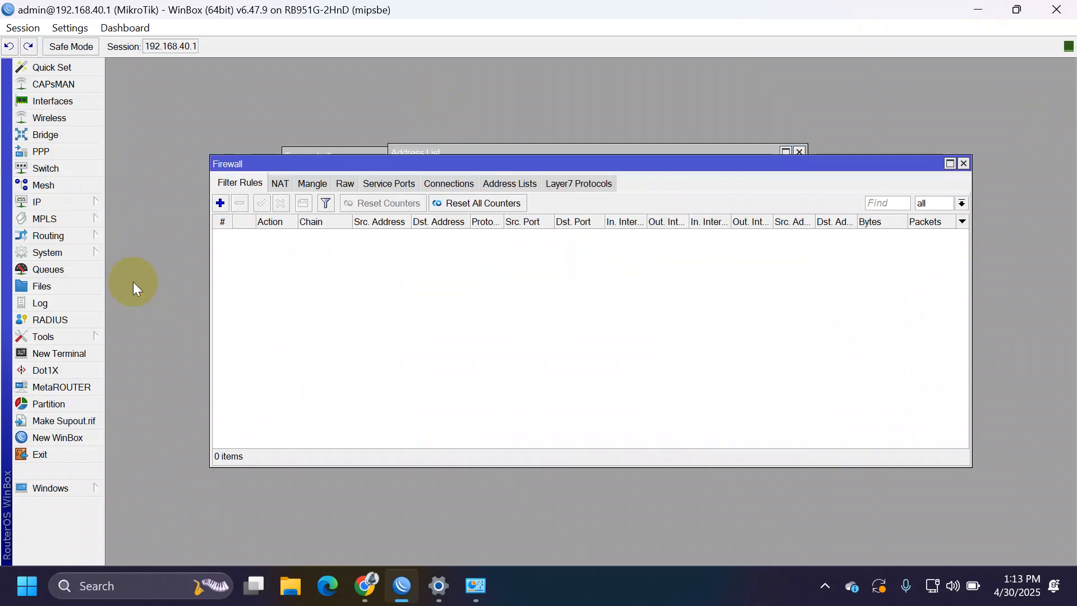
{"action": "left_click", "coordinate": [280, 184]}
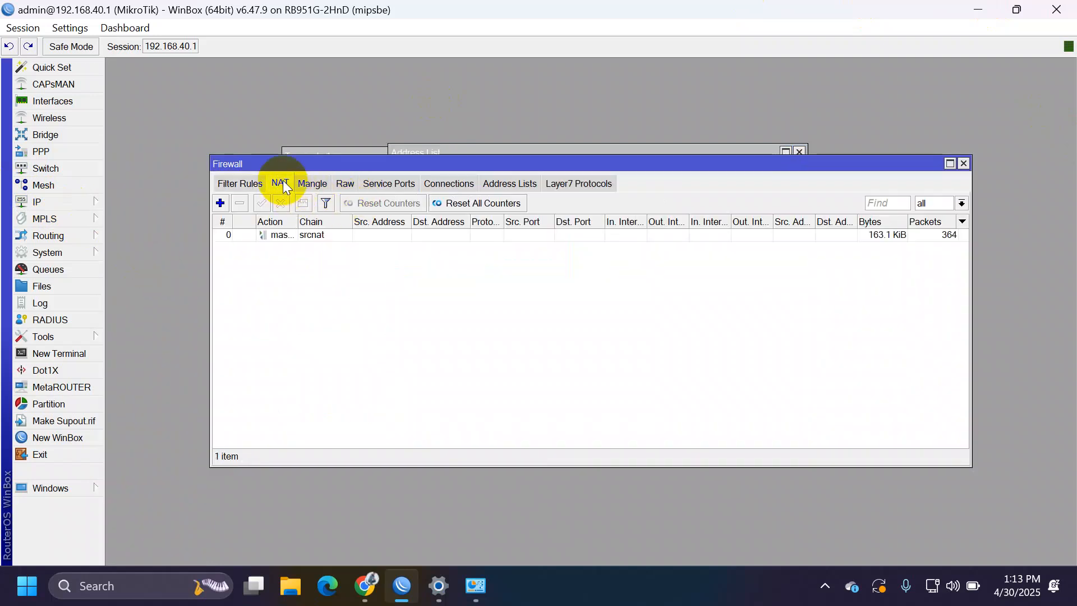
{"action": "left_click", "coordinate": [220, 203]}
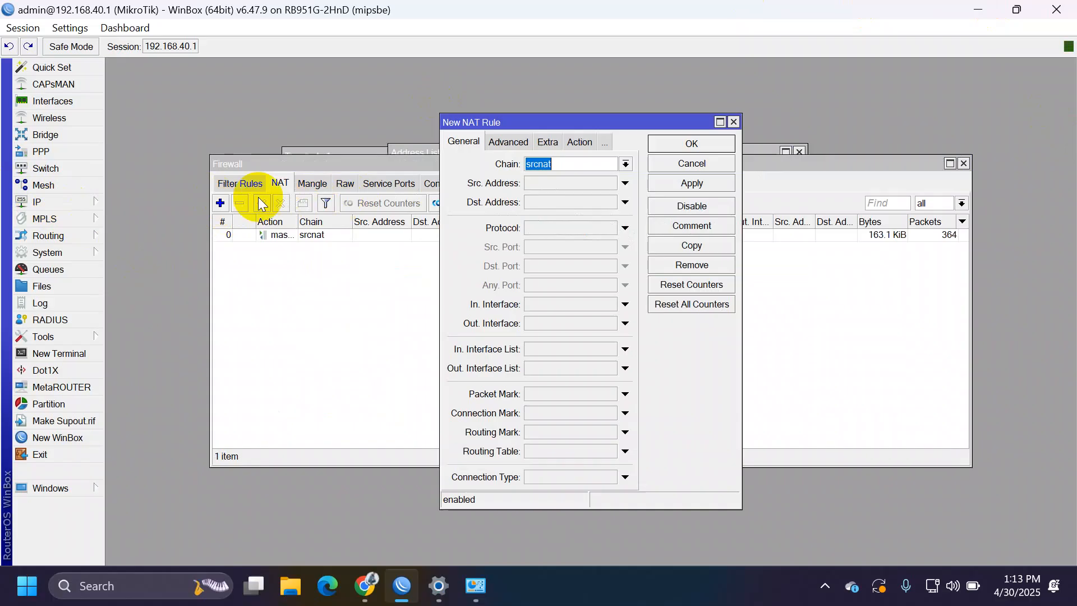
{"action": "left_click", "coordinate": [625, 164]}
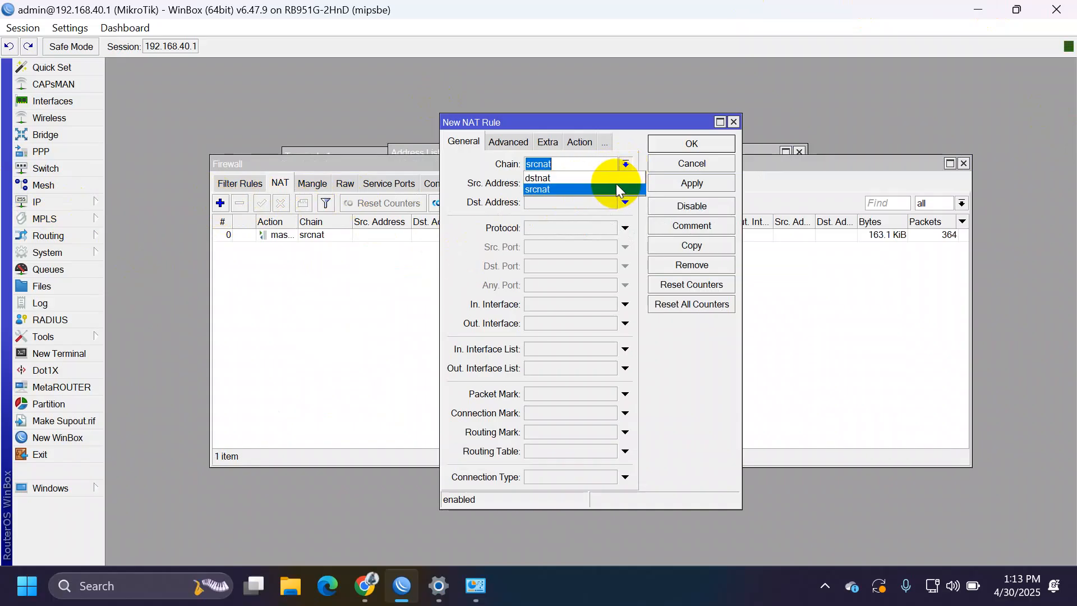
{"action": "left_click", "coordinate": [615, 179]}
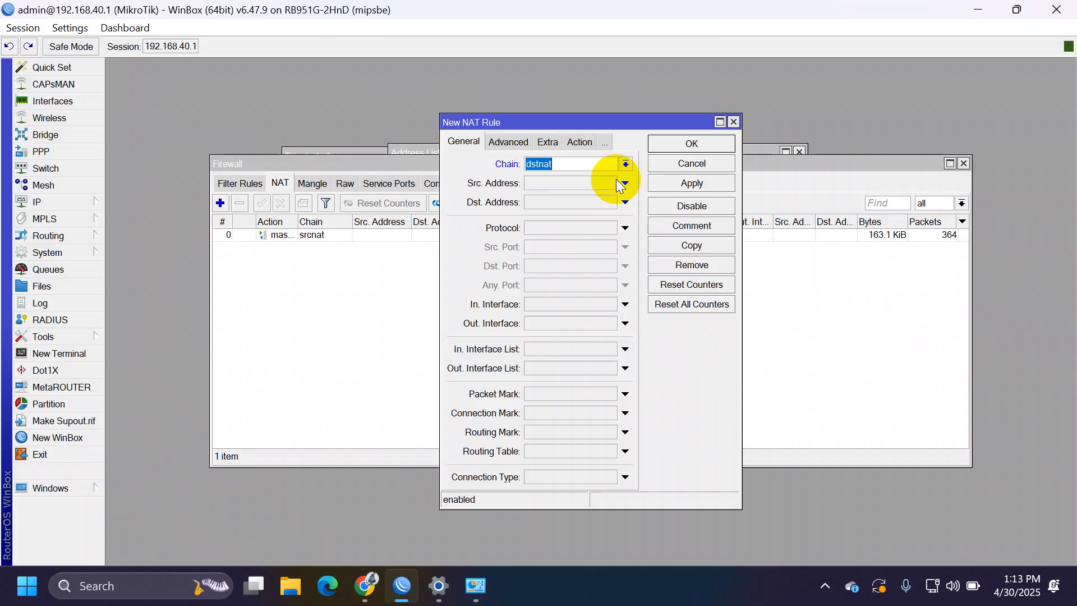
Step: Make the rule match destination address 172.18.200.1, protocol tcp and destination port 8006
{"action": "left_click", "coordinate": [588, 203]}
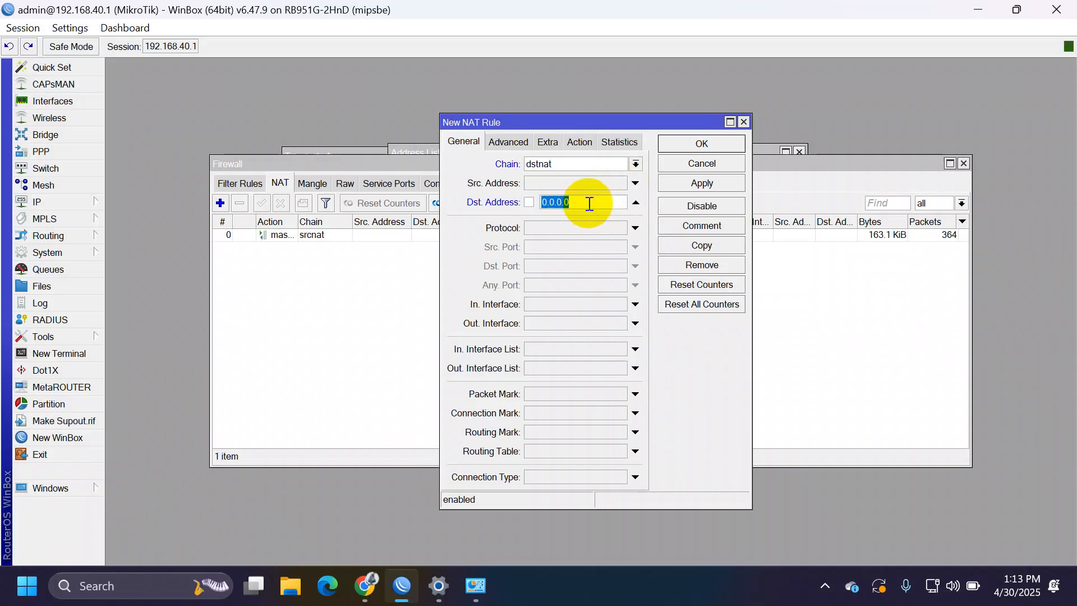
{"action": "left_click", "coordinate": [84, 201]}
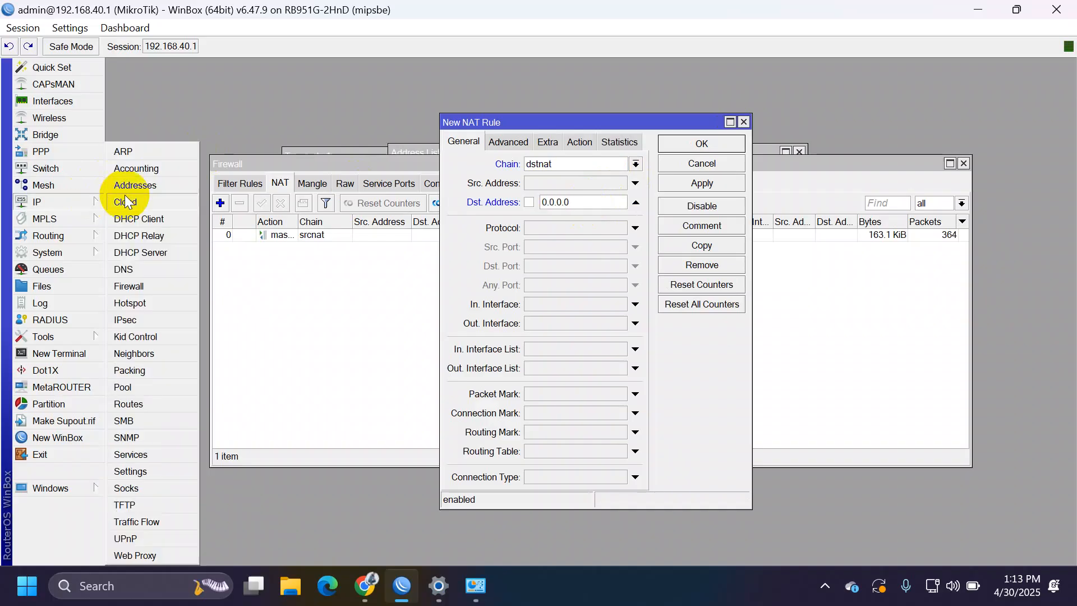
{"action": "left_click", "coordinate": [151, 189]}
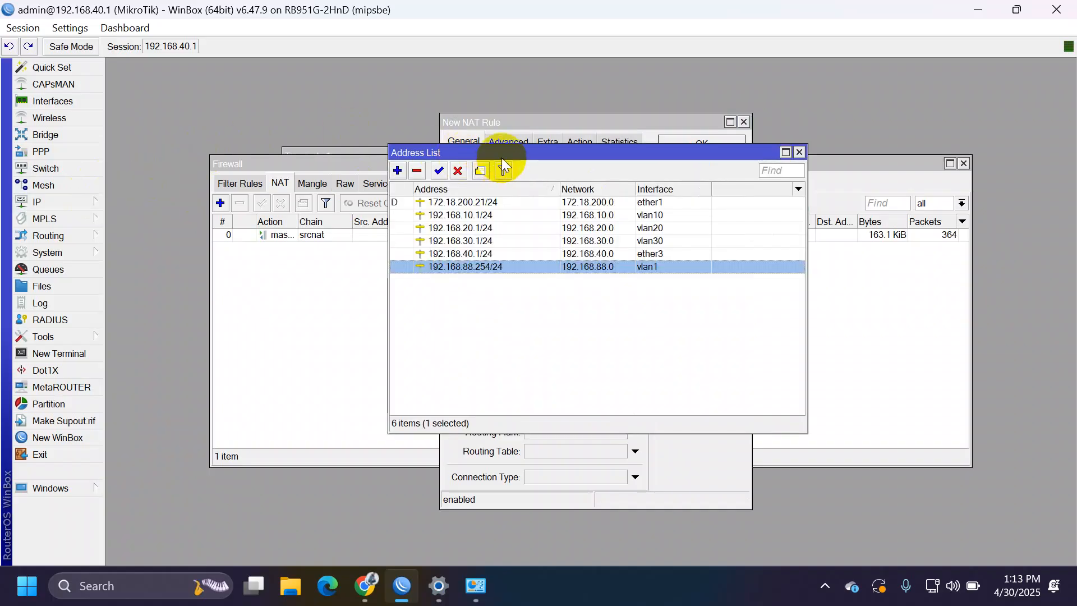
{"action": "left_click_drag", "start_coordinate": [503, 159], "coordinate": [321, 358]}
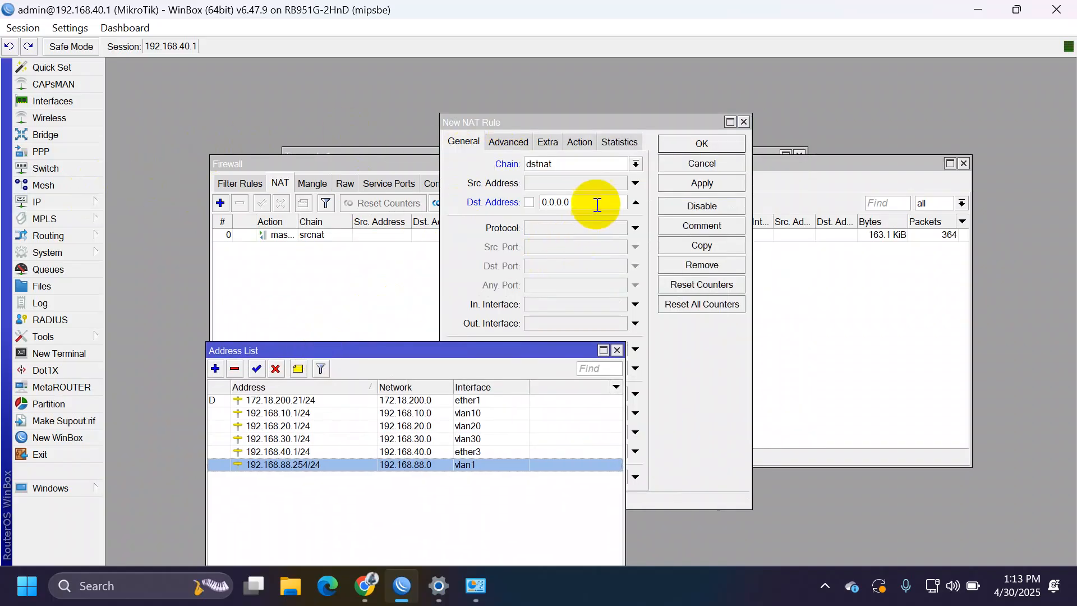
{"action": "left_click", "coordinate": [596, 203]}
{"action": "double_click", "coordinate": [596, 202]}
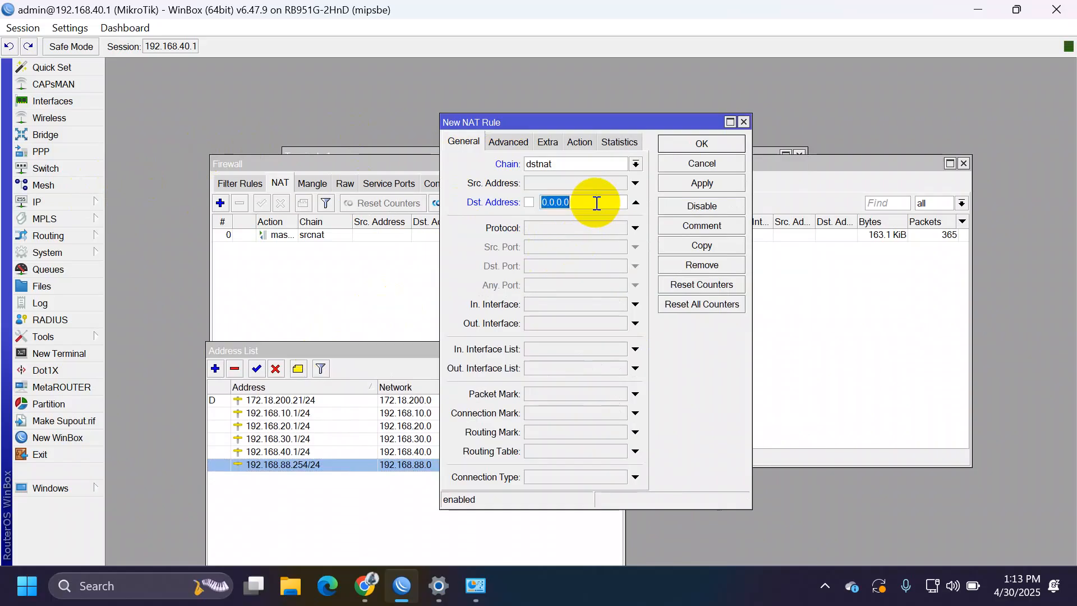
{"action": "type", "text": "172.18.2"}
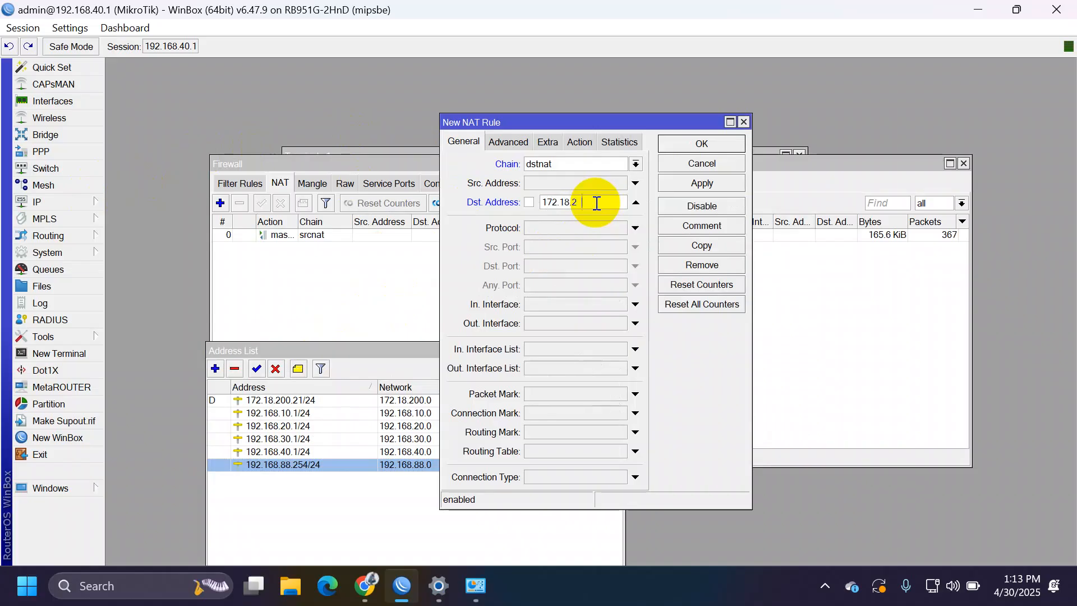
{"action": "type", "text": "00.1"}
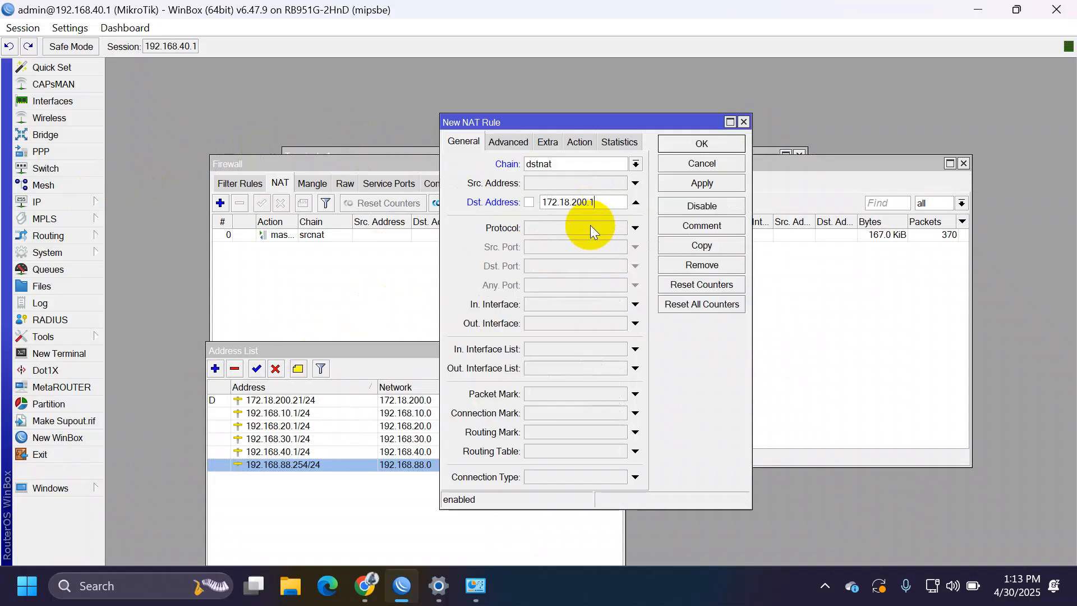
{"action": "left_click", "coordinate": [590, 224]}
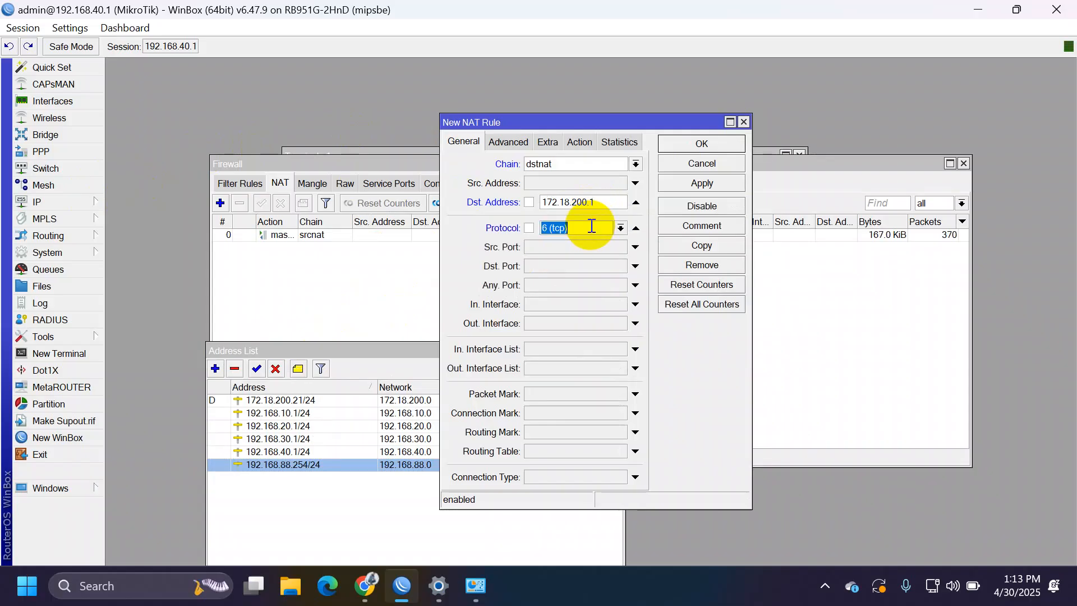
{"action": "left_click", "coordinate": [585, 270]}
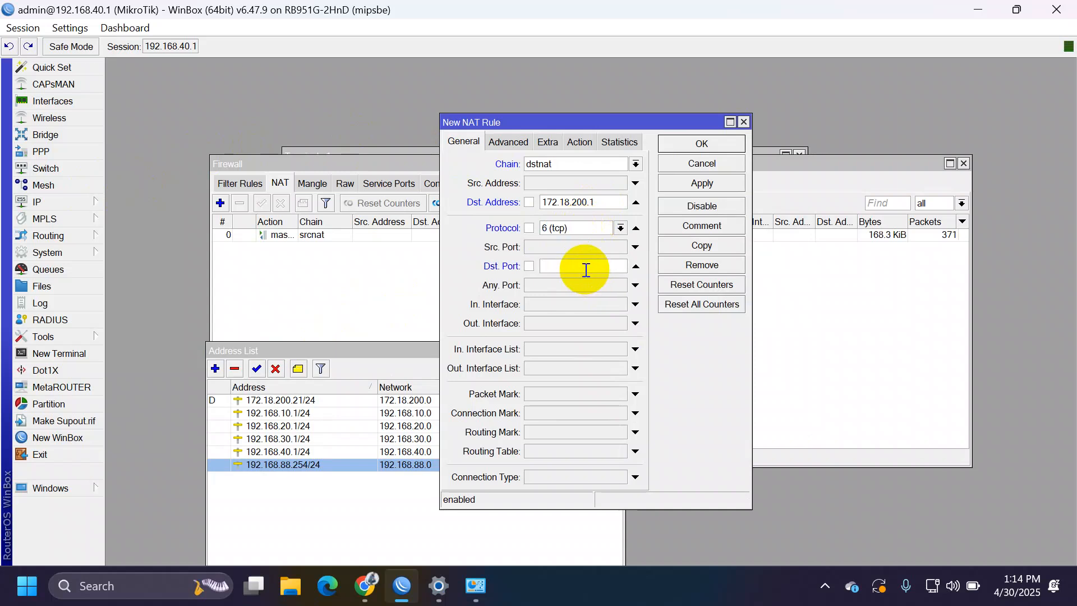
{"action": "type", "text": "8006"}
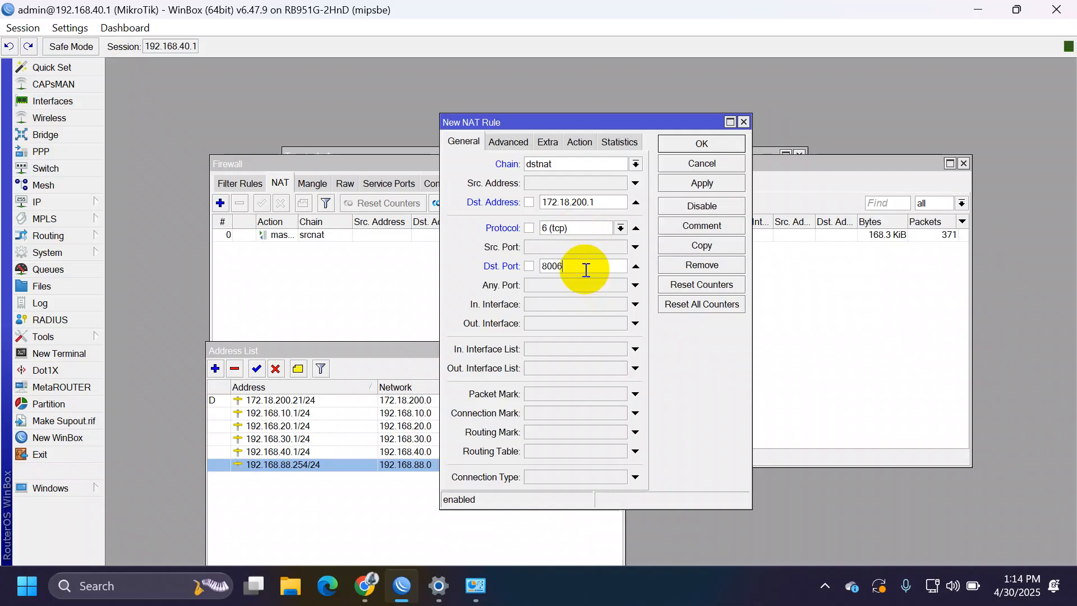
{"action": "left_click", "coordinate": [585, 146]}
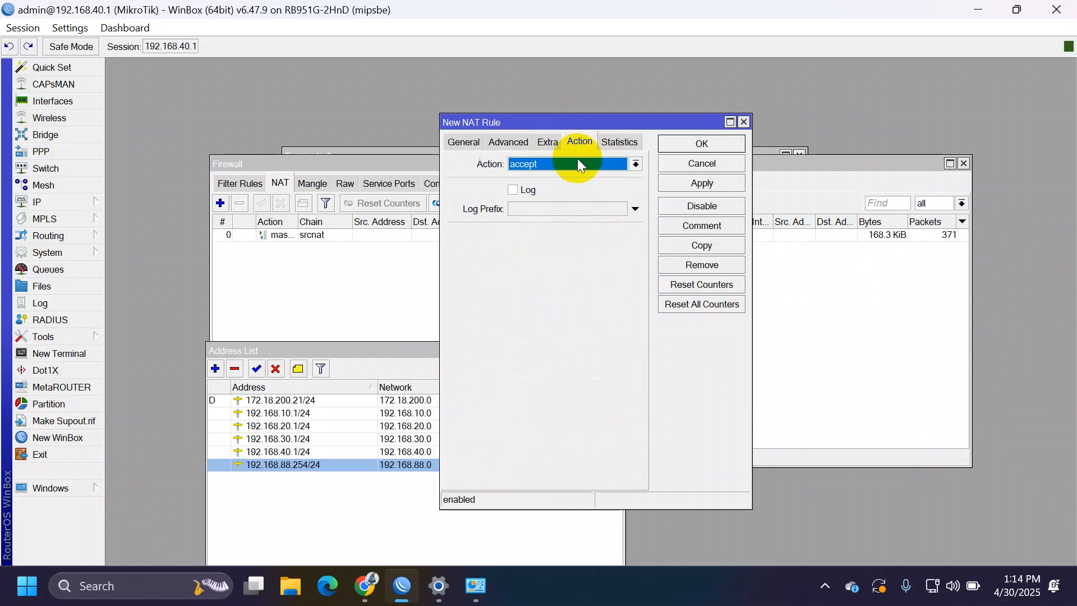
Step: Set the action to dst-nat toward 192.168.10.2 port 8006, then apply and save the rule
{"action": "left_click", "coordinate": [578, 158]}
{"action": "key", "text": "Down"}
{"action": "key", "text": "Down"}
{"action": "key", "text": "Down"}
{"action": "key", "text": "Return"}
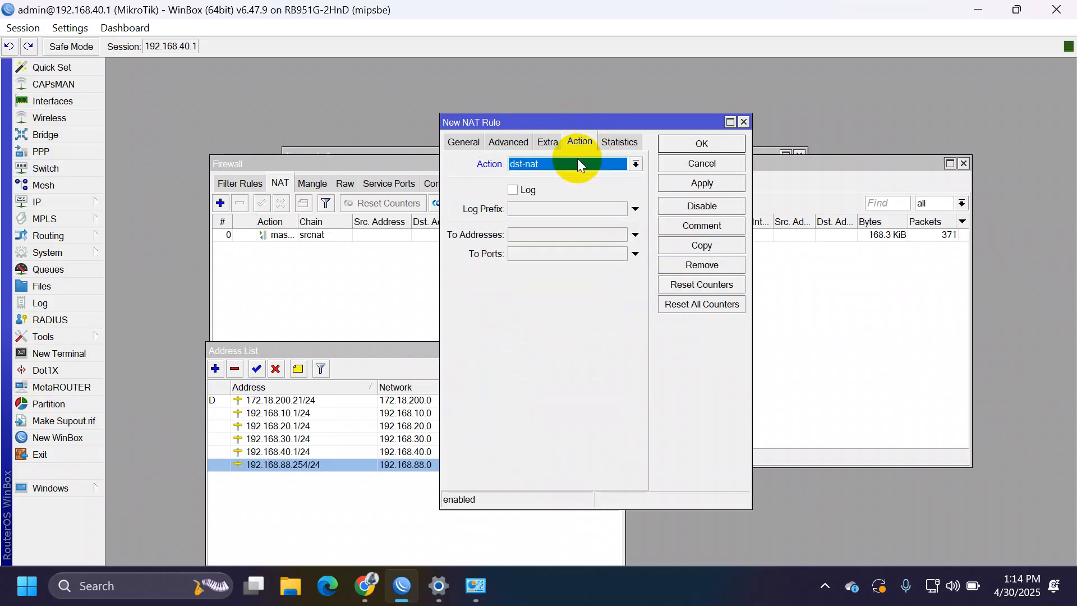
{"action": "left_click", "coordinate": [557, 236]}
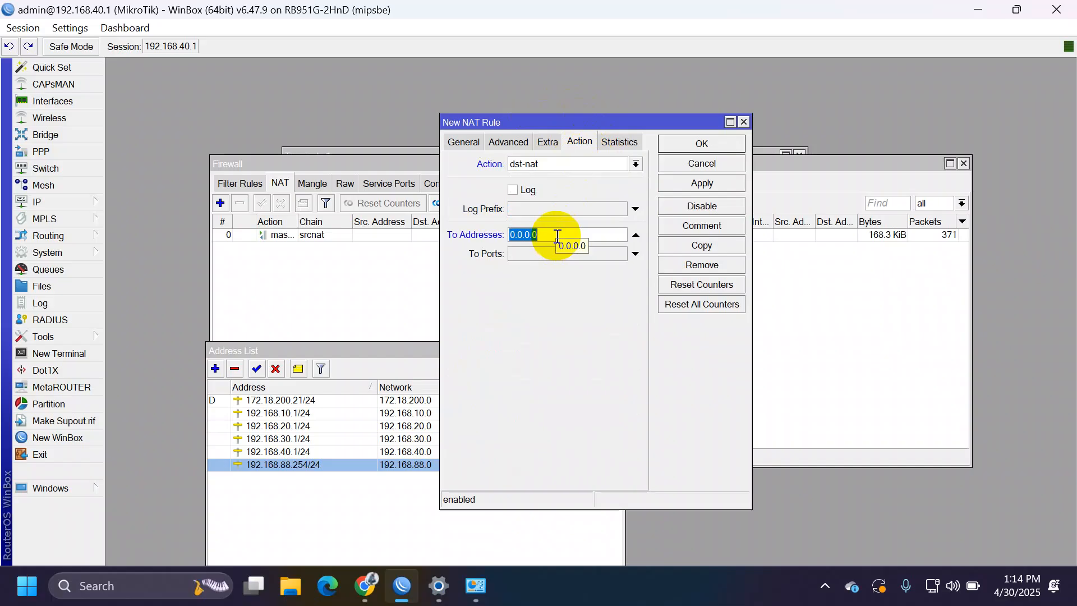
{"action": "type", "text": "192.168.102"}
{"action": "key", "text": "BackSpace"}
{"action": "type", "text": ".2"}
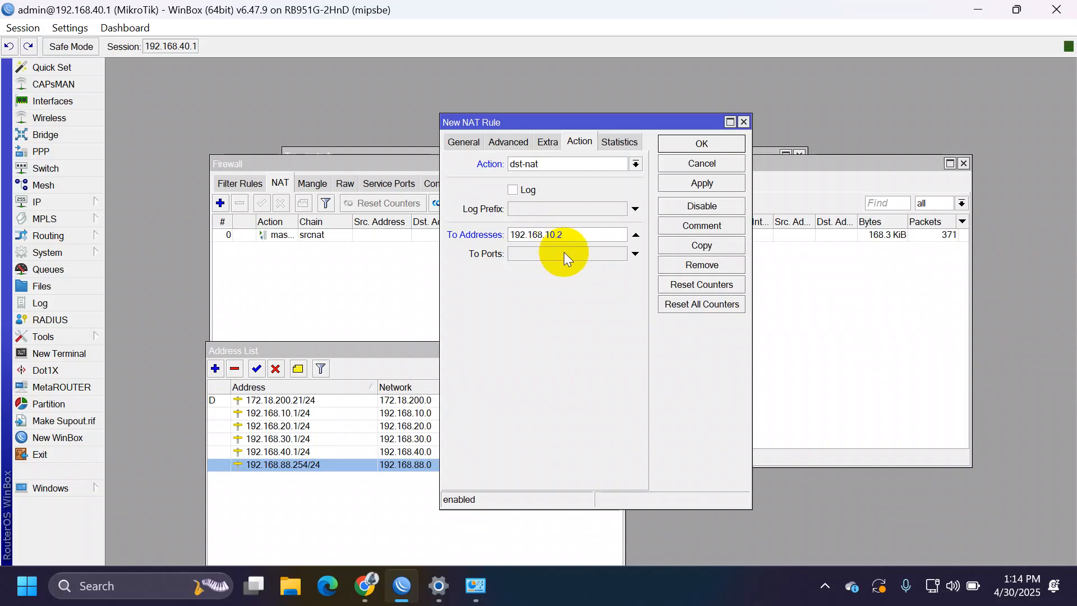
{"action": "left_click", "coordinate": [564, 252]}
{"action": "type", "text": "8006"}
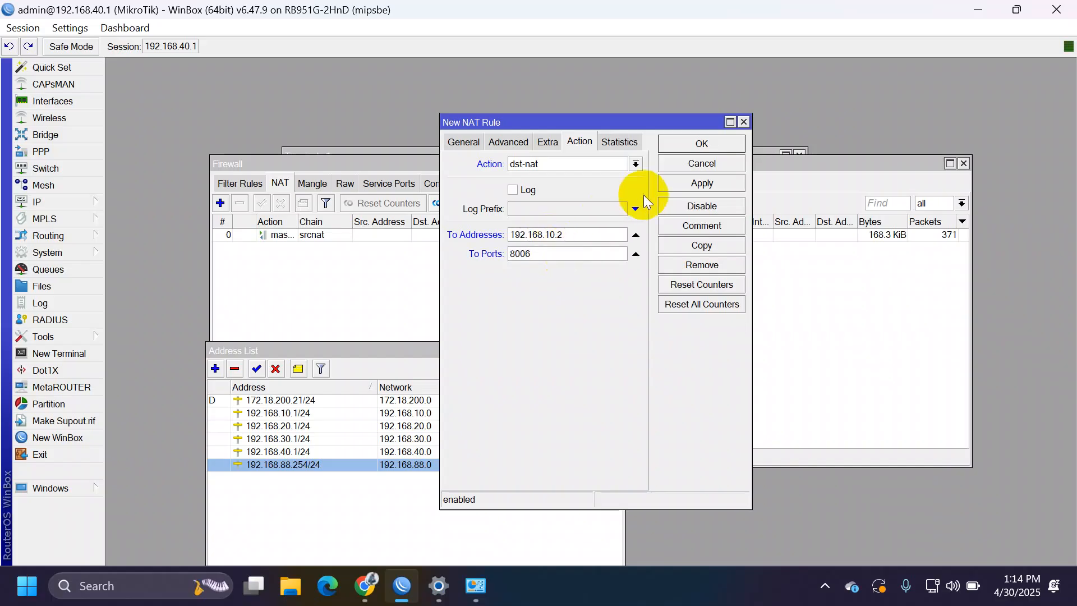
{"action": "left_click", "coordinate": [679, 184]}
{"action": "left_click", "coordinate": [700, 144]}
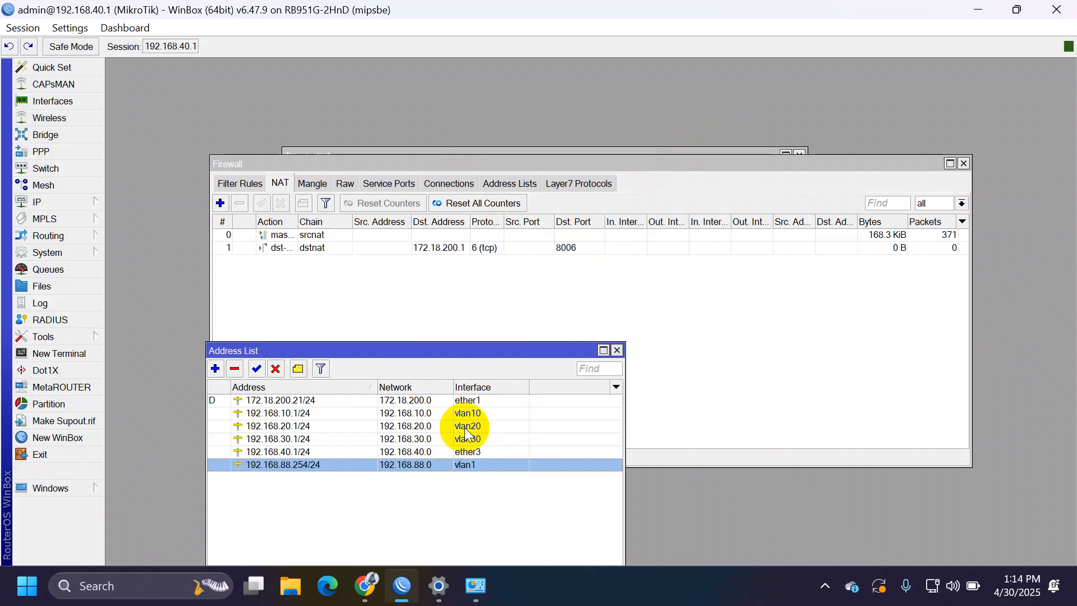
{"action": "left_click", "coordinate": [362, 589]}
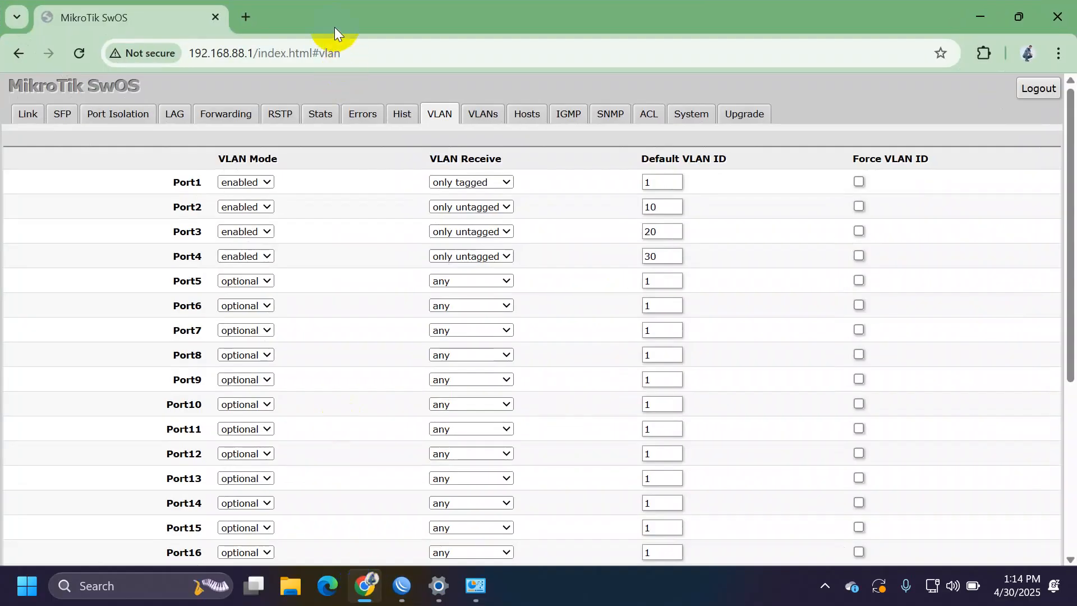
{"action": "key", "text": "ctrl+t"}
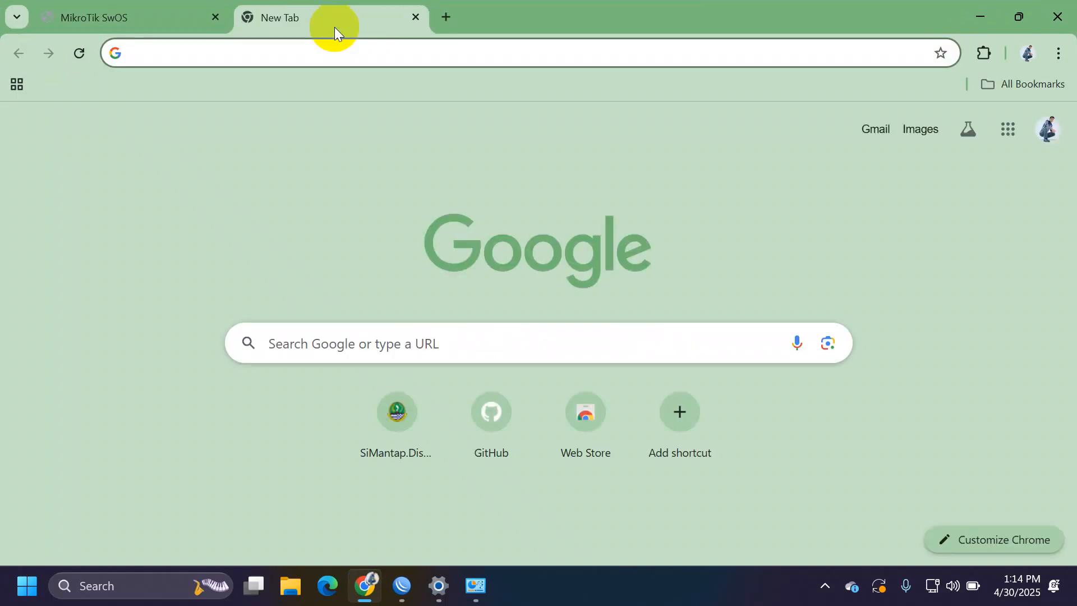
{"action": "type", "text": "https"}
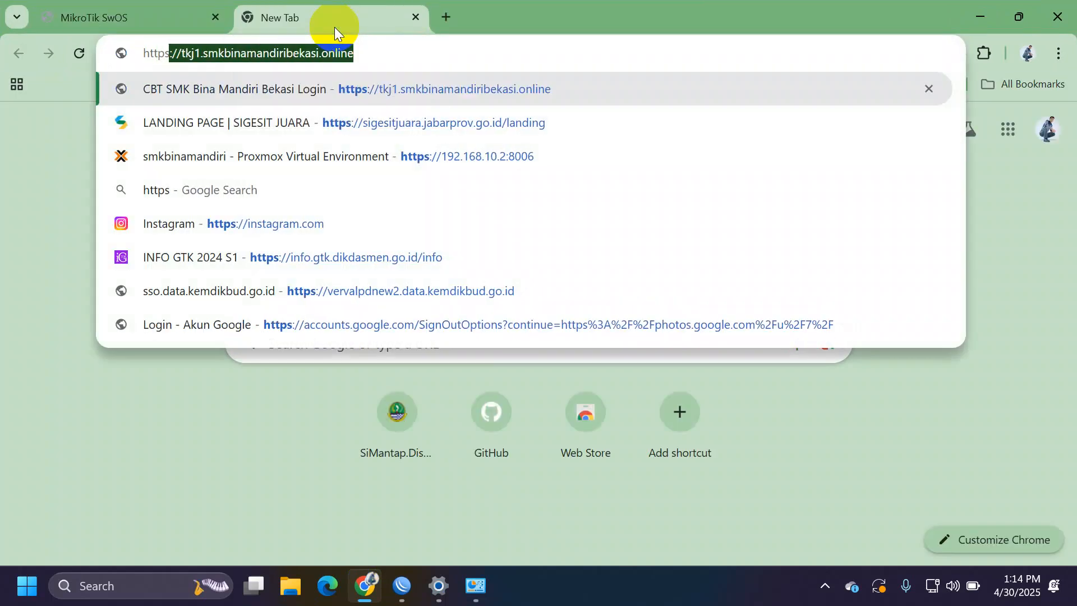
{"action": "type", "text": "://192"}
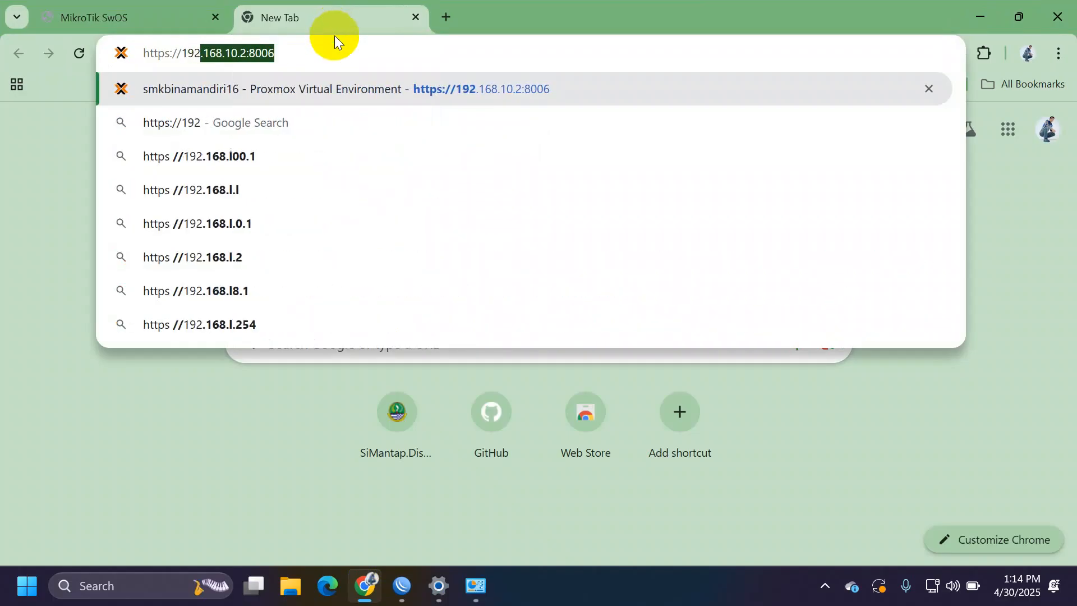
{"action": "key", "text": "Right"}
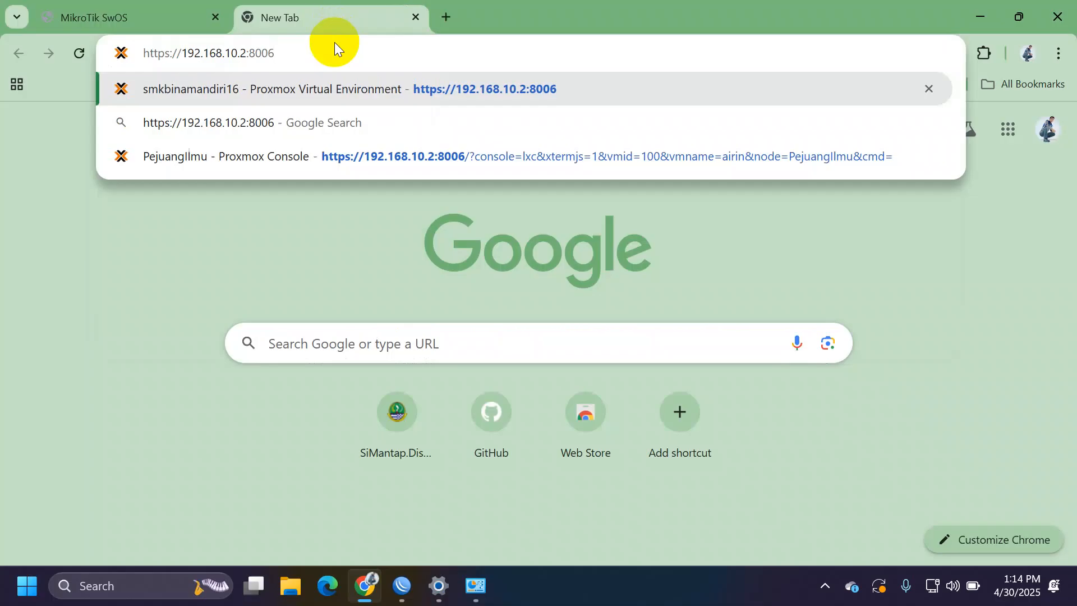
{"action": "key", "text": "Return"}
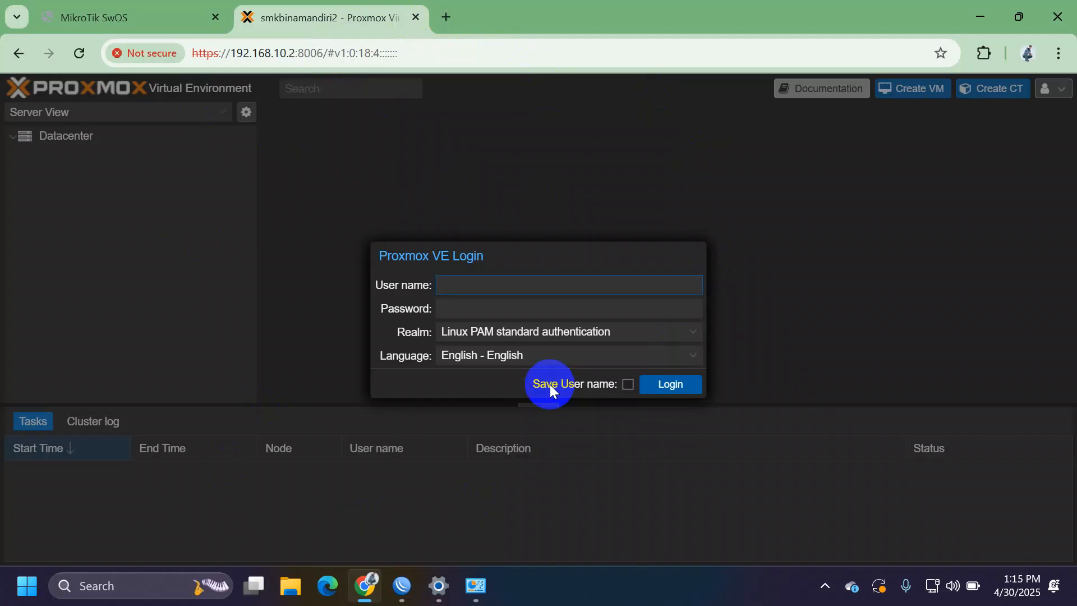
Step: Log in to Proxmox VE as root with the account password
{"action": "type", "text": "root"}
{"action": "left_click", "coordinate": [486, 308]}
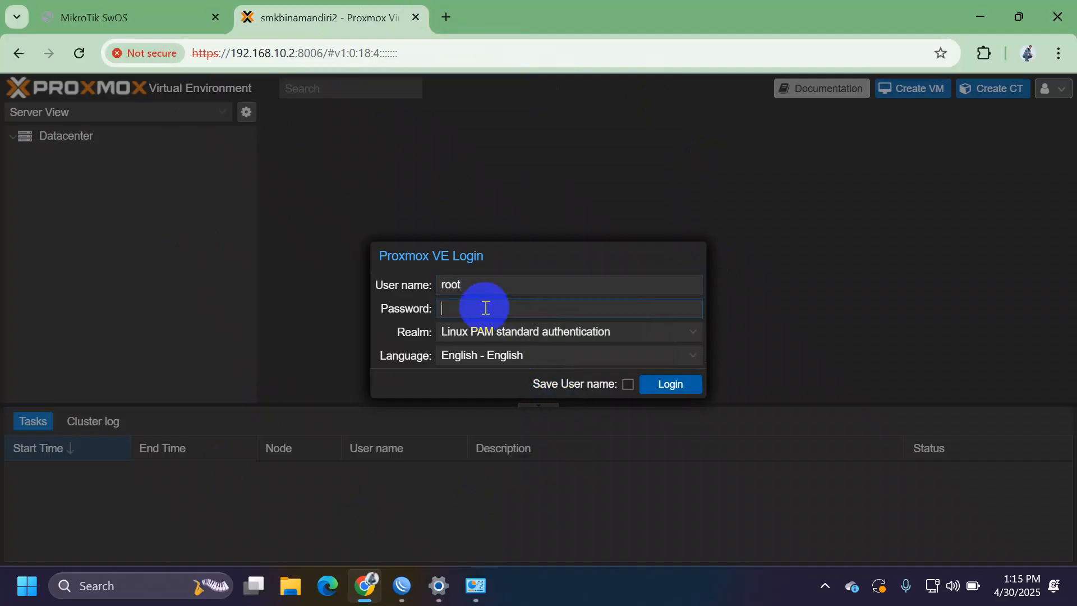
{"action": "type", "text": "•••••"}
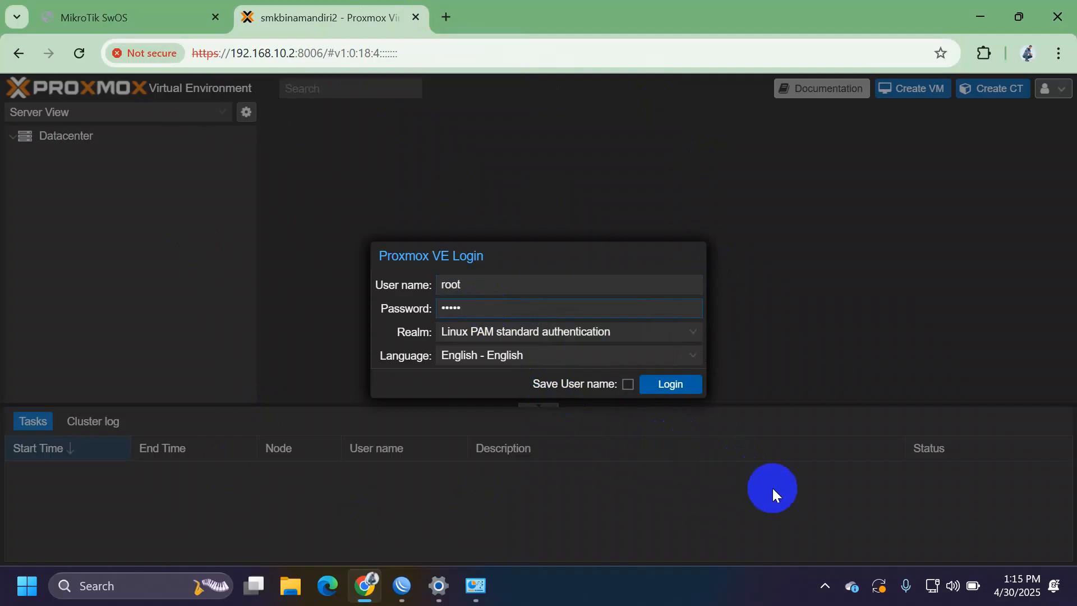
{"action": "left_click", "coordinate": [671, 385]}
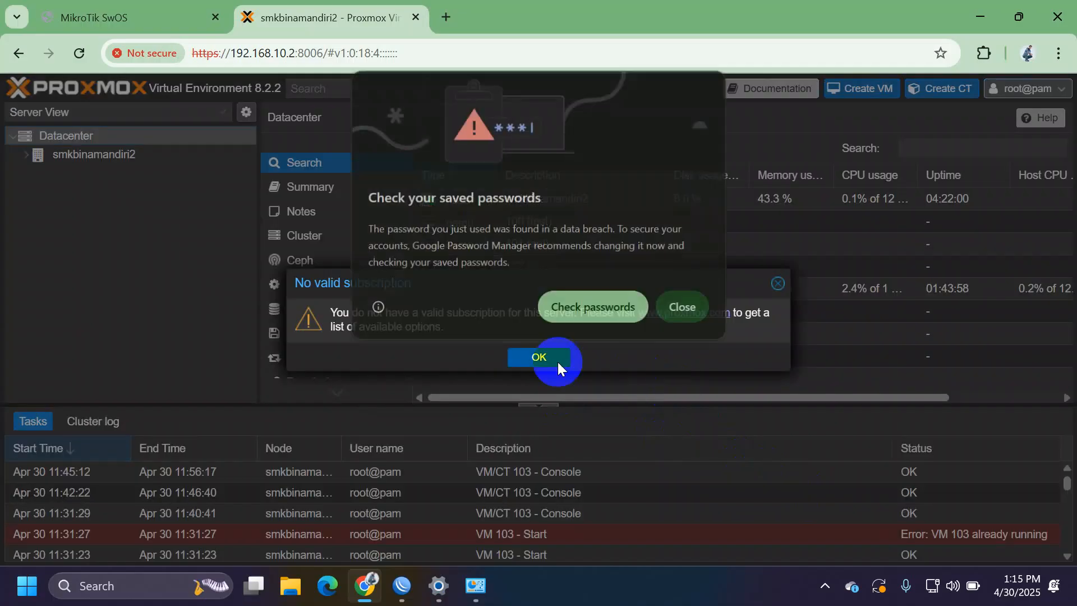
Step: Dismiss the password warning and subscription notice, then select node smkbinamandiri2
{"action": "left_click", "coordinate": [677, 314]}
{"action": "left_click", "coordinate": [780, 289]}
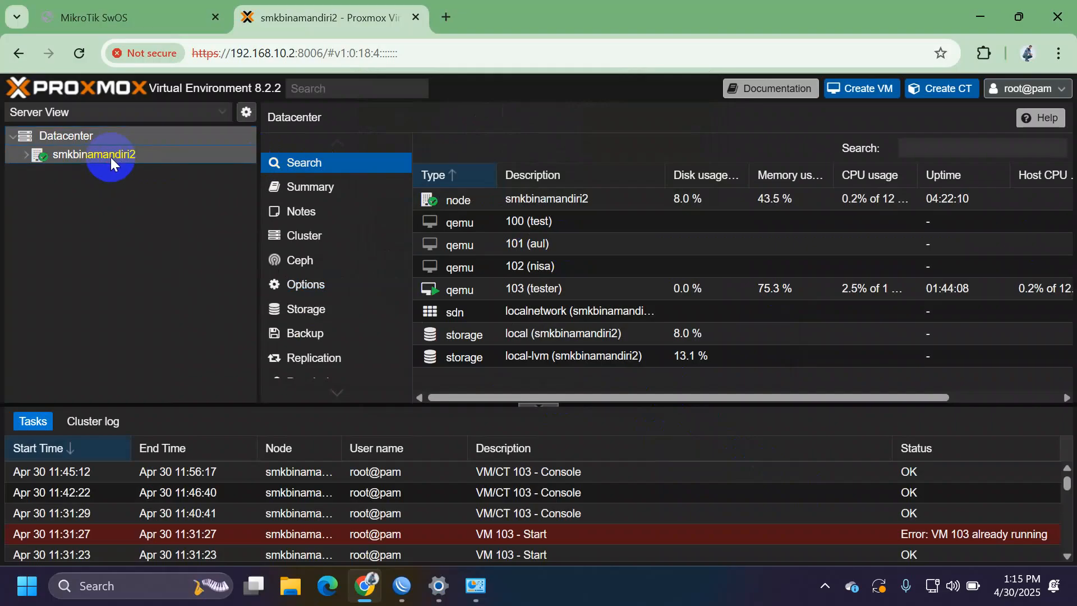
{"action": "left_click", "coordinate": [153, 159]}
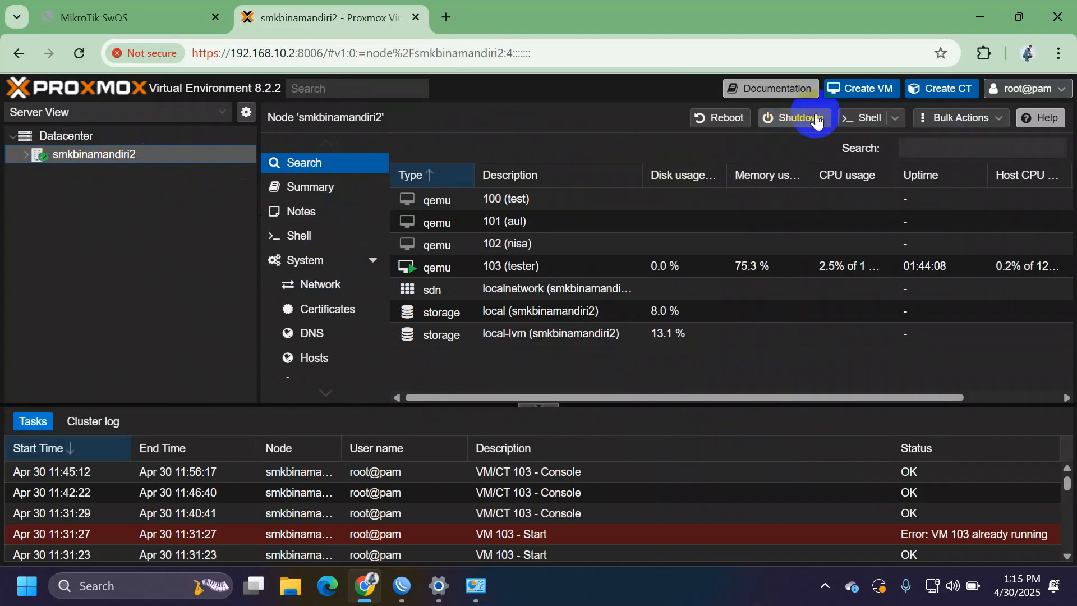
Step: Start a new VM, give it a name, and choose the Ubuntu 20.04.6 live server ISO
{"action": "left_click", "coordinate": [855, 99]}
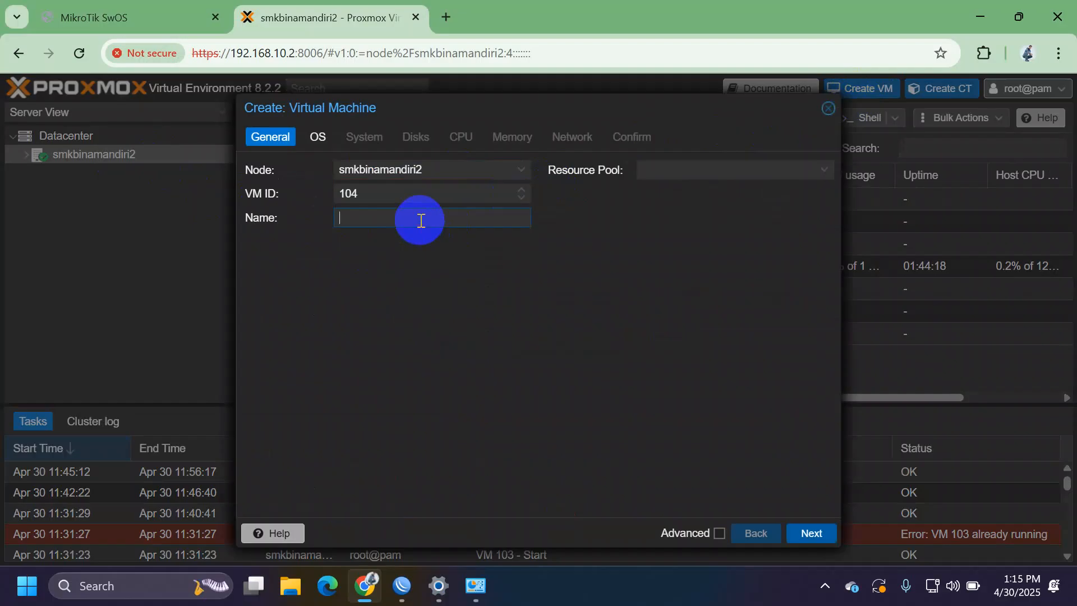
{"action": "type", "text": "Toyib"}
{"action": "left_click", "coordinate": [810, 537]}
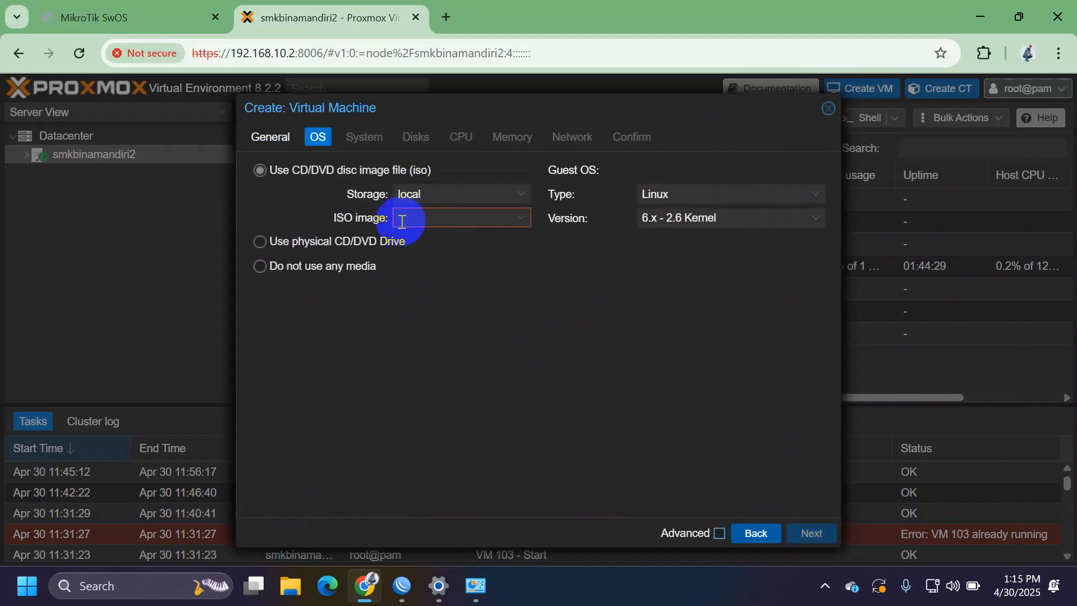
{"action": "left_click", "coordinate": [421, 218]}
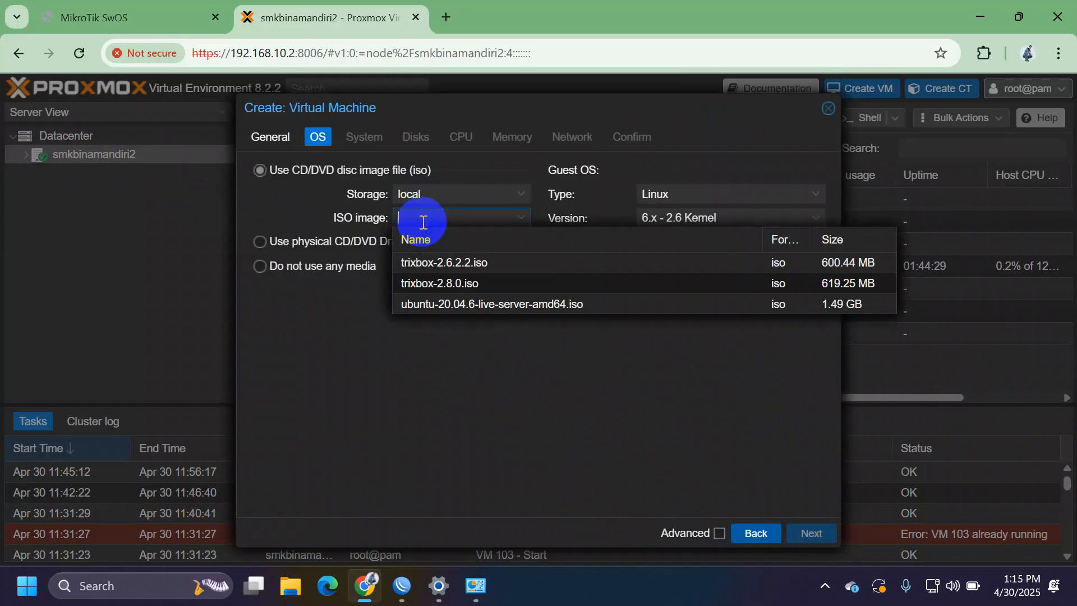
{"action": "left_click", "coordinate": [455, 307]}
{"action": "left_click", "coordinate": [811, 533]}
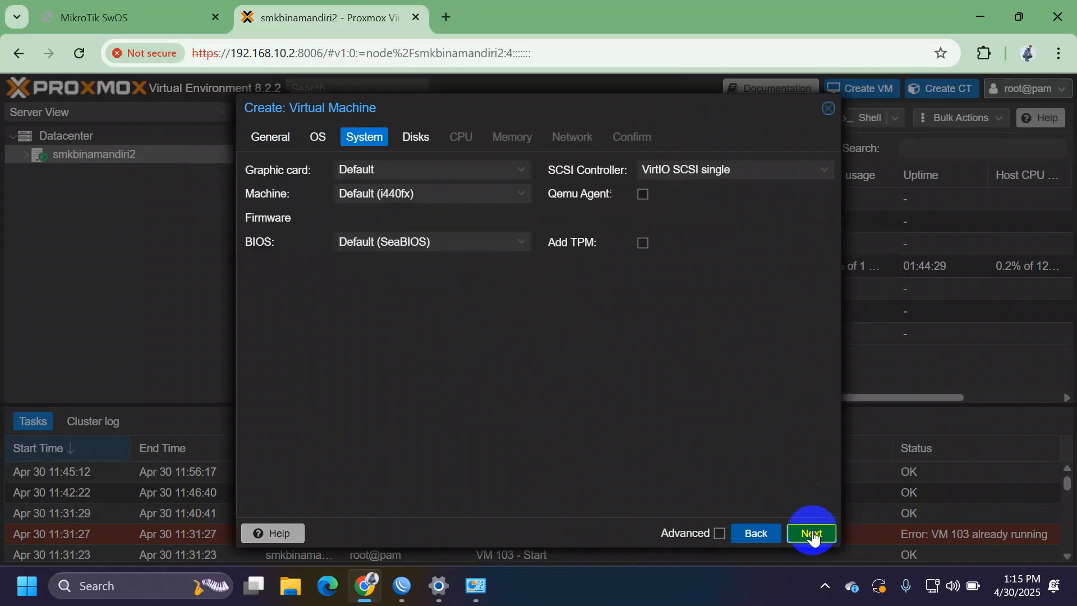
Step: Set the disk size to 50 GiB and the CPU to 2 cores
{"action": "left_click", "coordinate": [808, 532]}
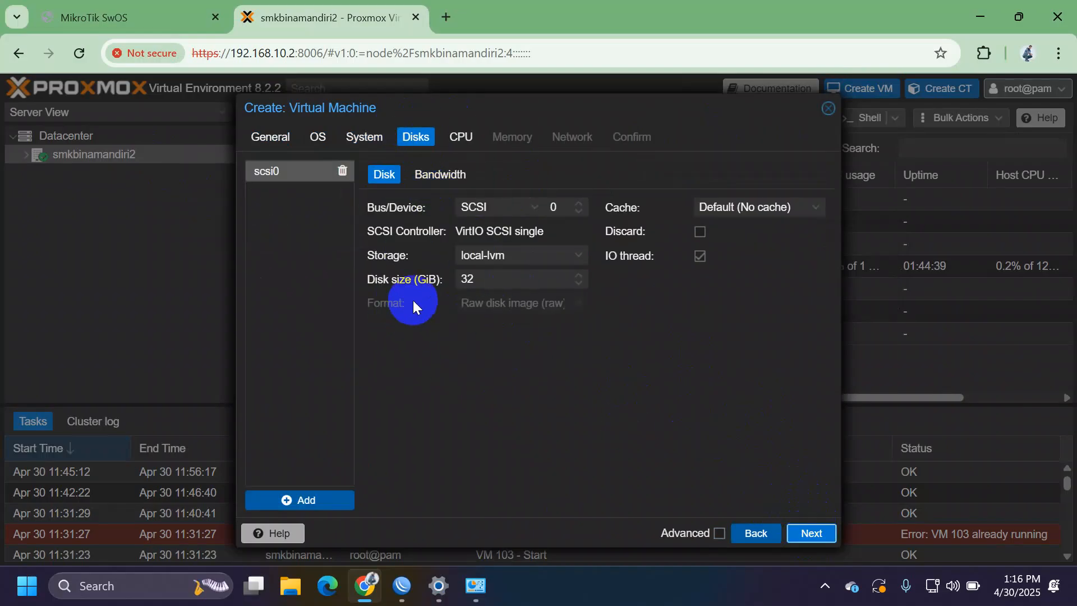
{"action": "left_click", "coordinate": [542, 280]}
{"action": "type", "text": "50"}
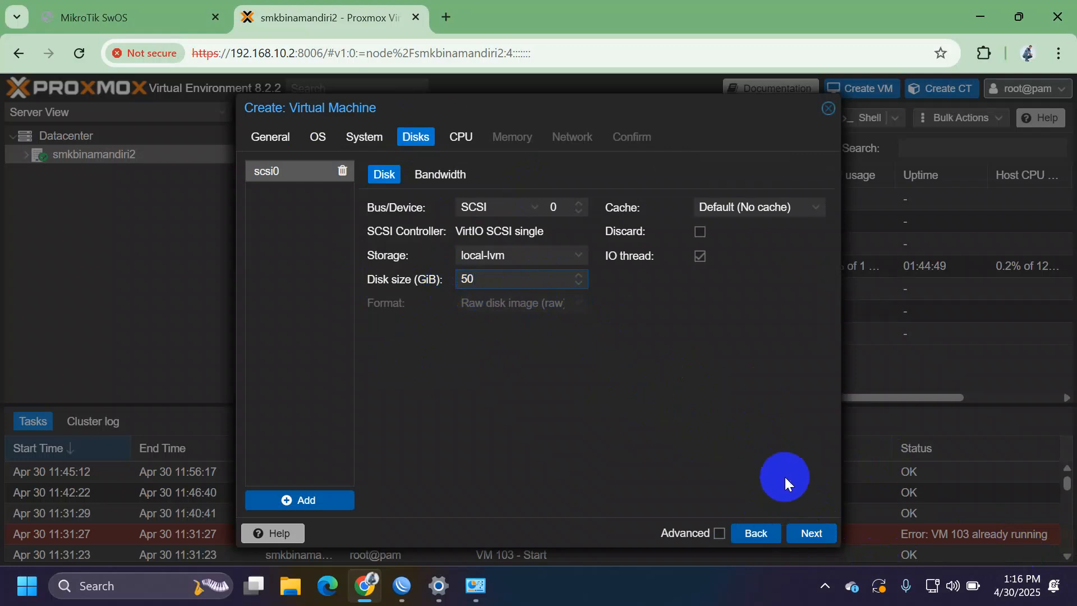
{"action": "left_click", "coordinate": [810, 532]}
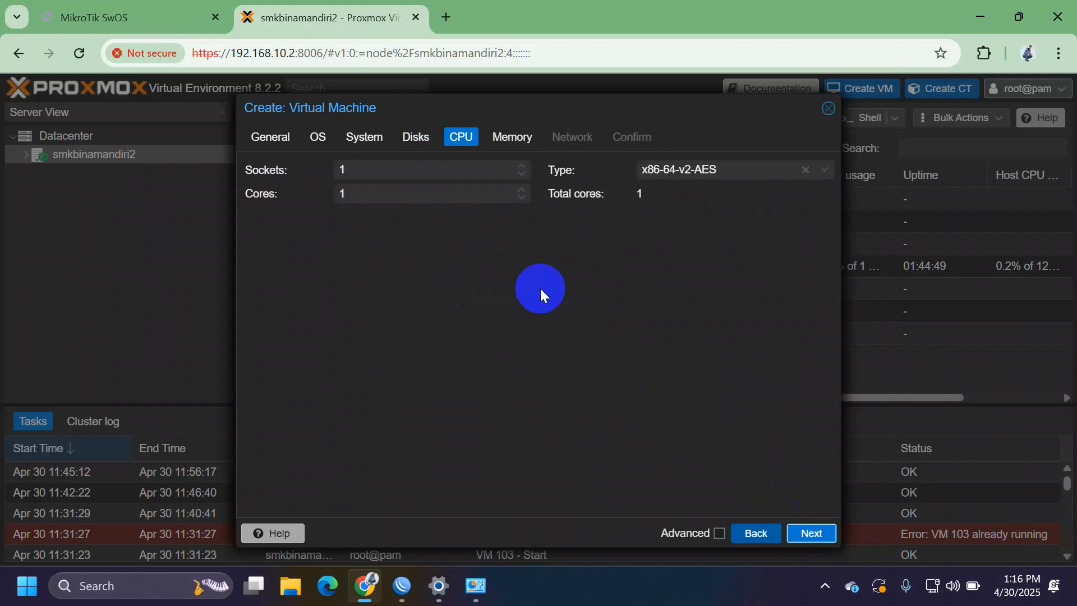
{"action": "left_click", "coordinate": [397, 196]}
{"action": "key", "text": "BackSpace"}
{"action": "type", "text": "2"}
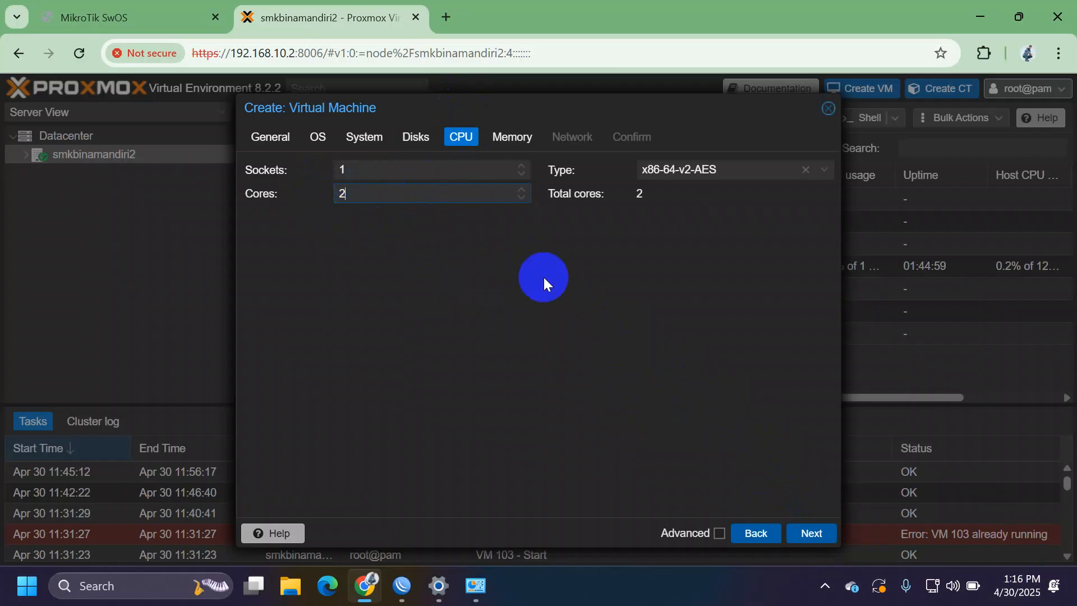
Step: Set memory to 4096 MiB, review the summary and create VM 104
{"action": "left_click", "coordinate": [813, 537]}
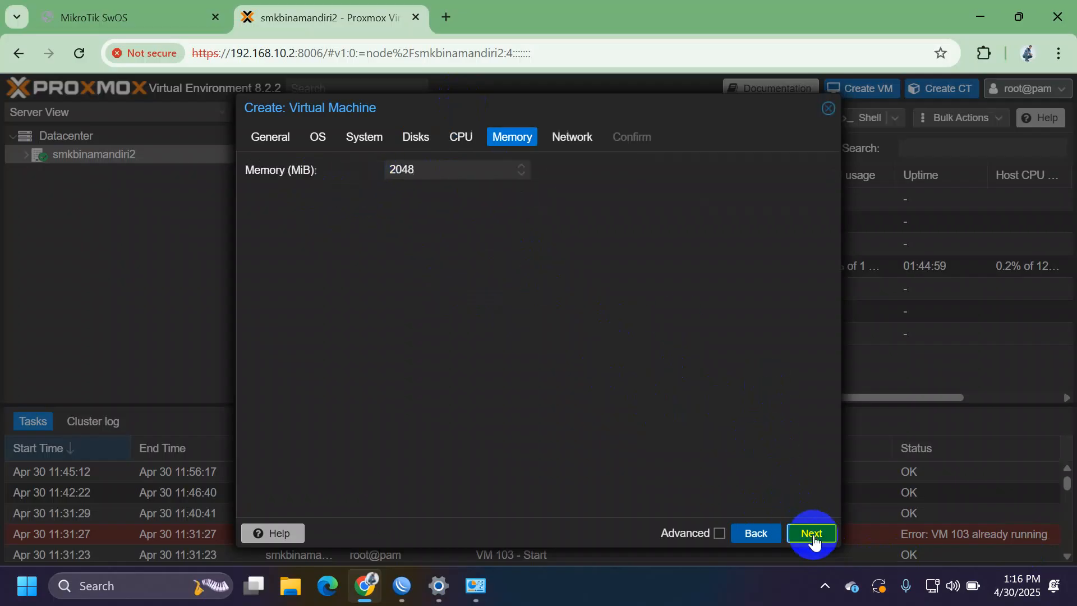
{"action": "left_click", "coordinate": [459, 171]}
{"action": "double_click", "coordinate": [459, 172]}
{"action": "type", "text": "4096"}
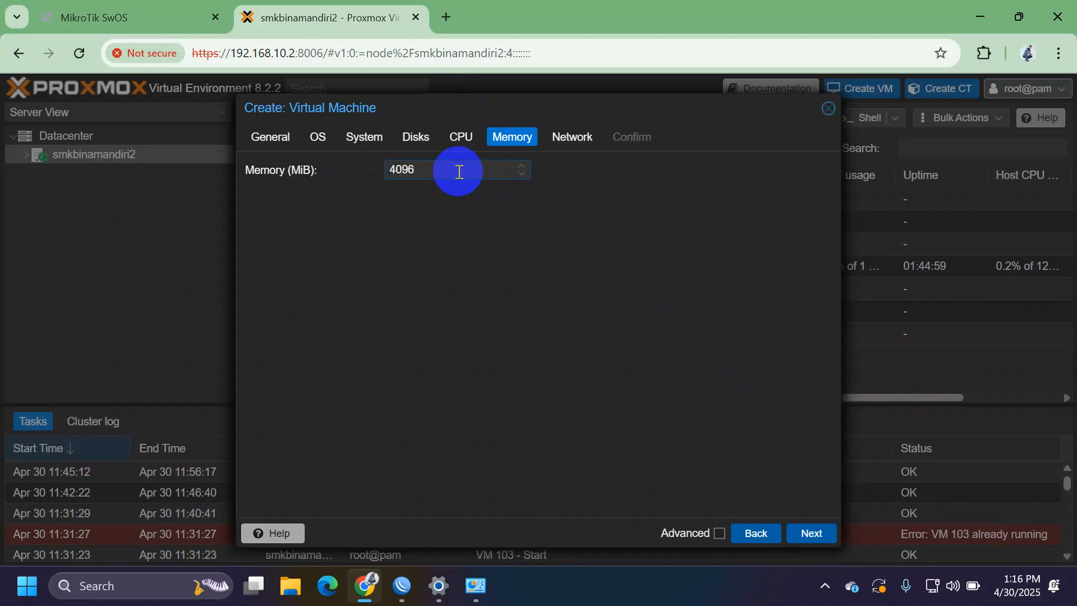
{"action": "key", "text": "BackSpace"}
{"action": "key", "text": "BackSpace"}
{"action": "type", "text": "0096"}
{"action": "key", "text": "BackSpace"}
{"action": "key", "text": "BackSpace"}
{"action": "key", "text": "BackSpace"}
{"action": "key", "text": "BackSpace"}
{"action": "type", "text": "96"}
{"action": "left_click", "coordinate": [813, 536]}
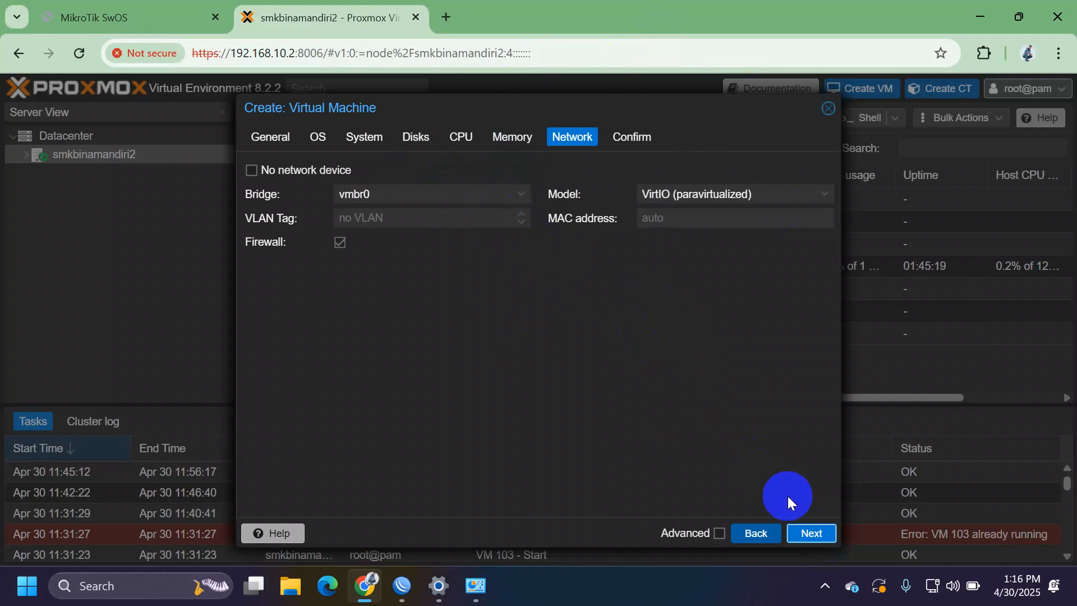
{"action": "left_click", "coordinate": [804, 532]}
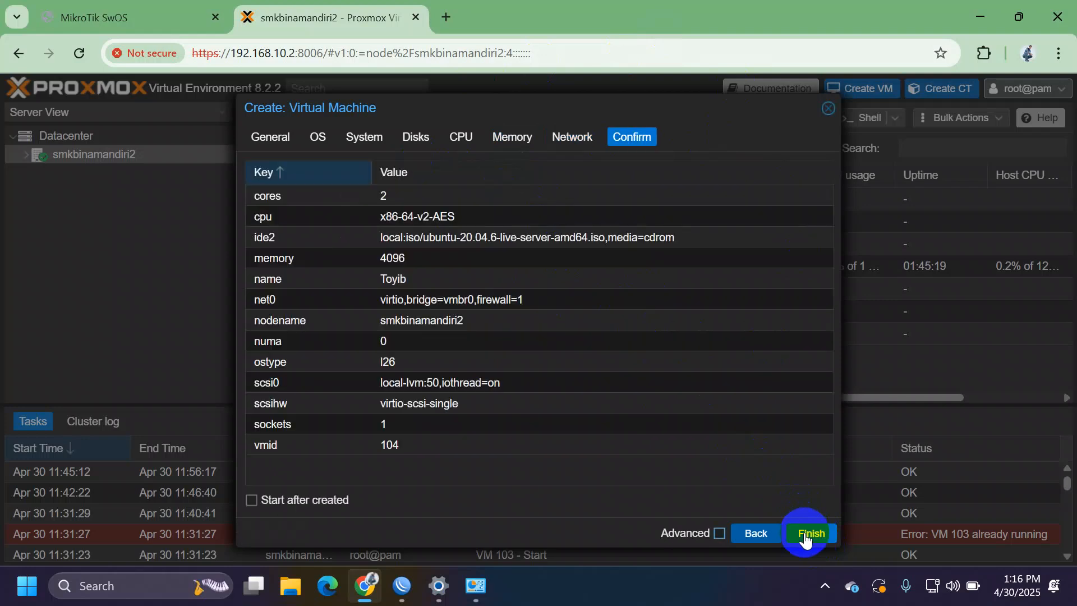
{"action": "left_click", "coordinate": [808, 533]}
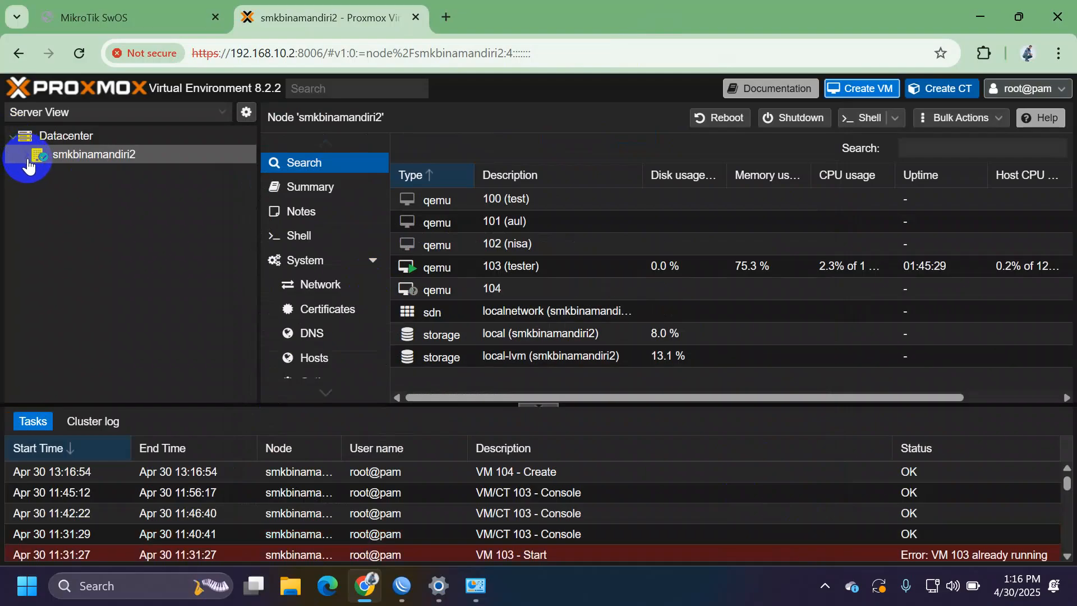
Step: Stop the running VM 103 (tester) and confirm
{"action": "left_click", "coordinate": [26, 159]}
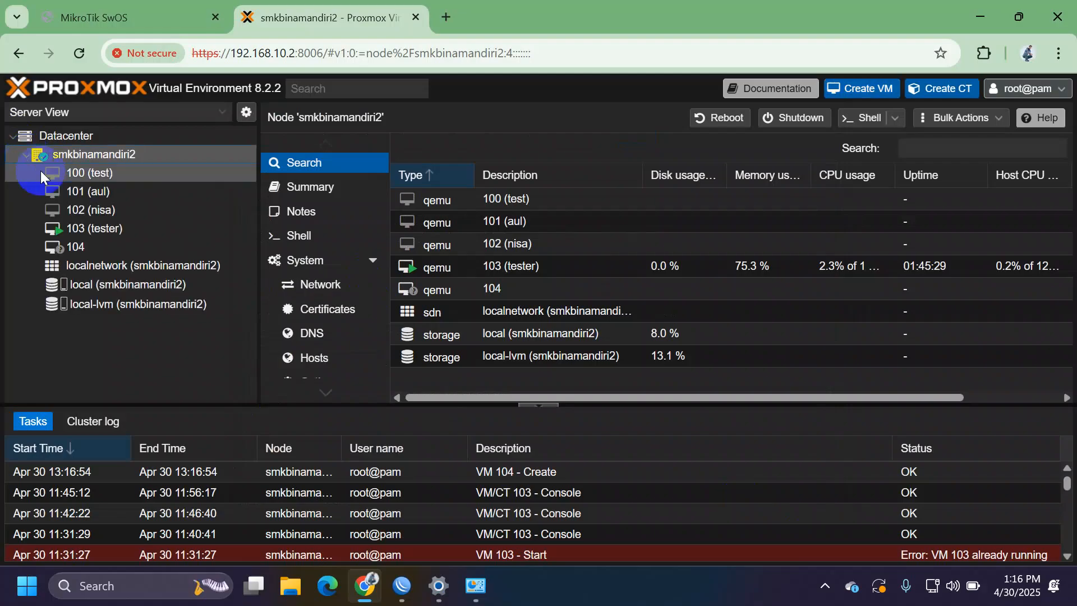
{"action": "left_click", "coordinate": [89, 244]}
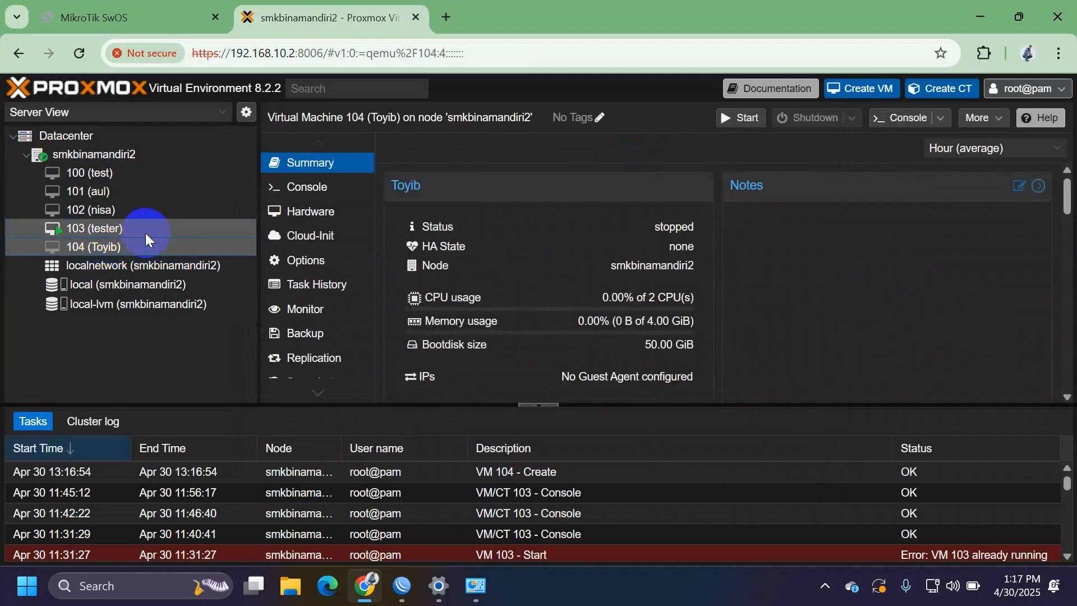
{"action": "left_click", "coordinate": [146, 233]}
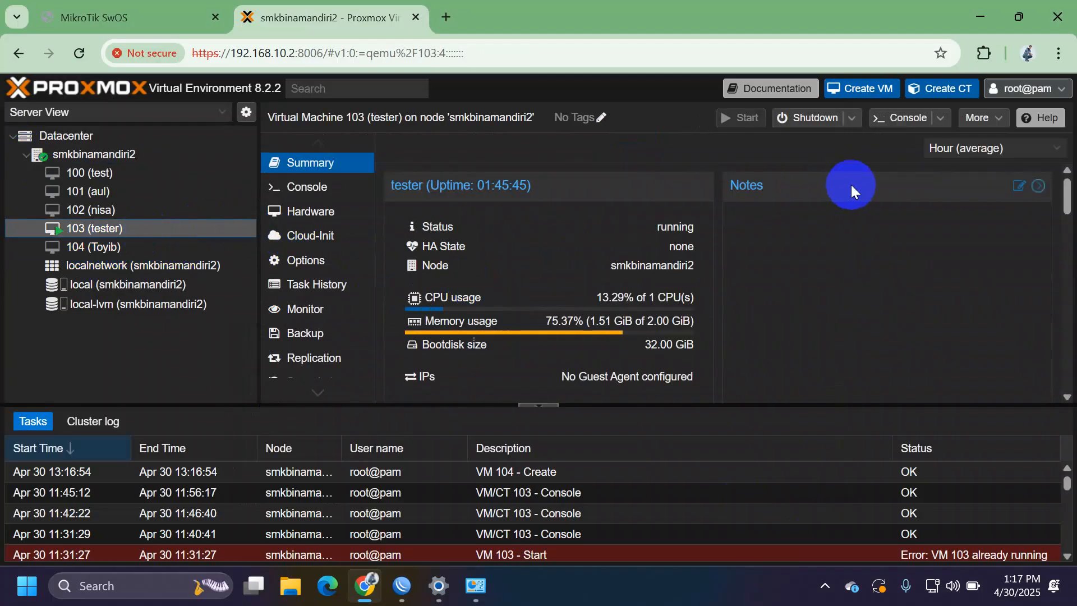
{"action": "left_click", "coordinate": [854, 119]}
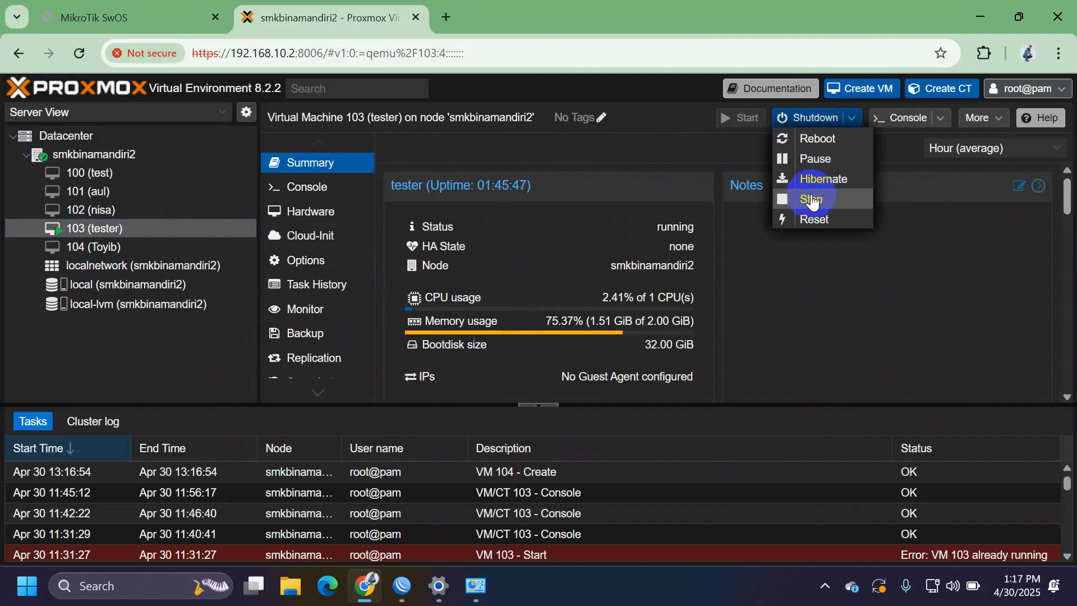
{"action": "left_click", "coordinate": [811, 201]}
{"action": "left_click", "coordinate": [508, 364]}
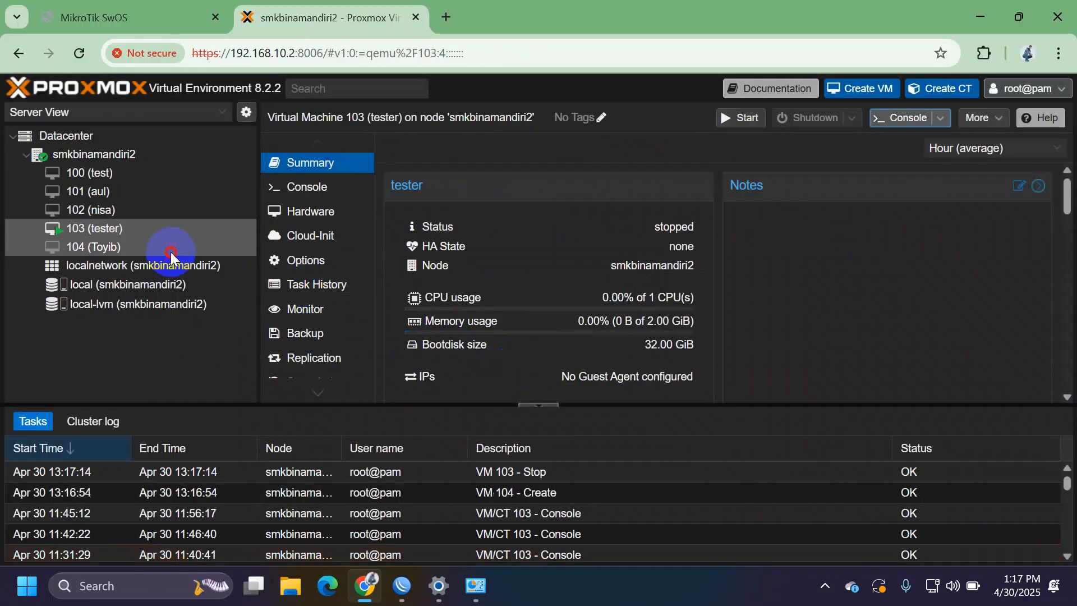
Step: Start VM 104 and open its noVNC console
{"action": "left_click", "coordinate": [171, 251]}
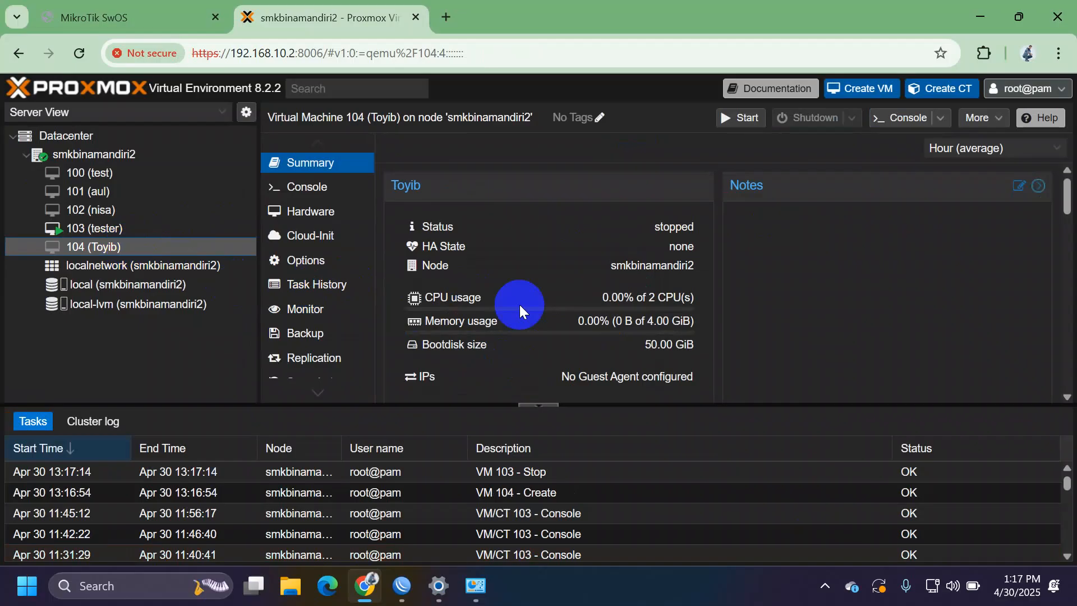
{"action": "left_click", "coordinate": [749, 117]}
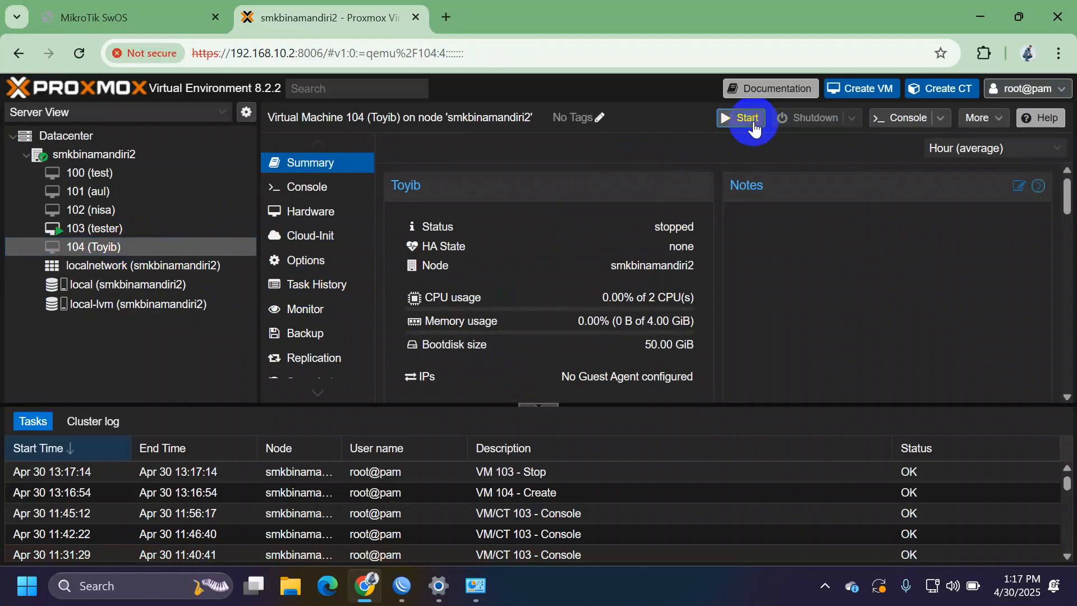
{"action": "left_click", "coordinate": [902, 124]}
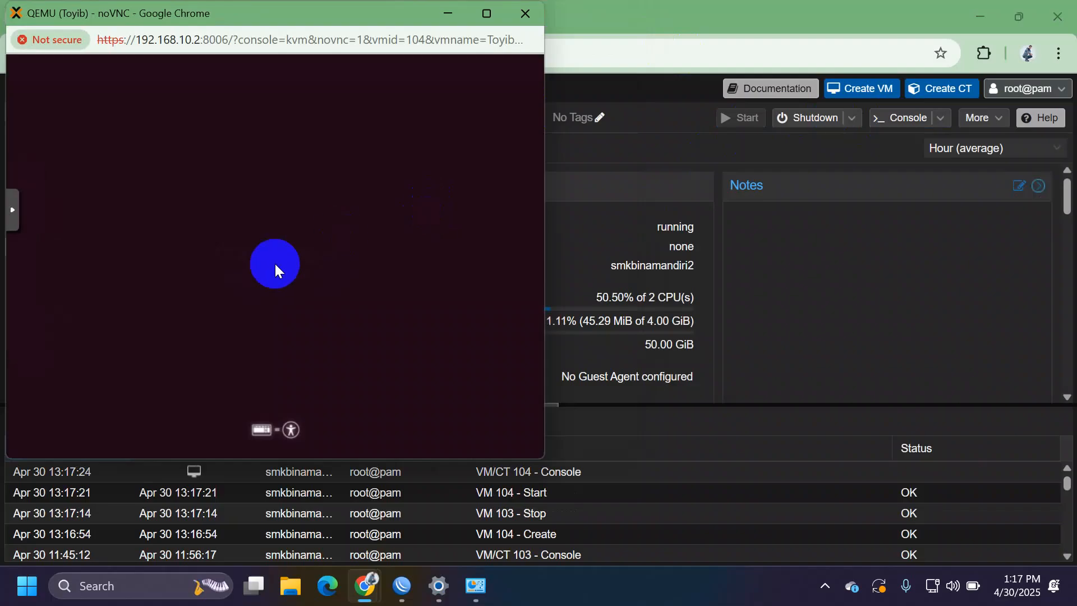
Step: Maximize the console and wait for VM 104 to boot to the installer's language list
{"action": "left_click", "coordinate": [489, 20]}
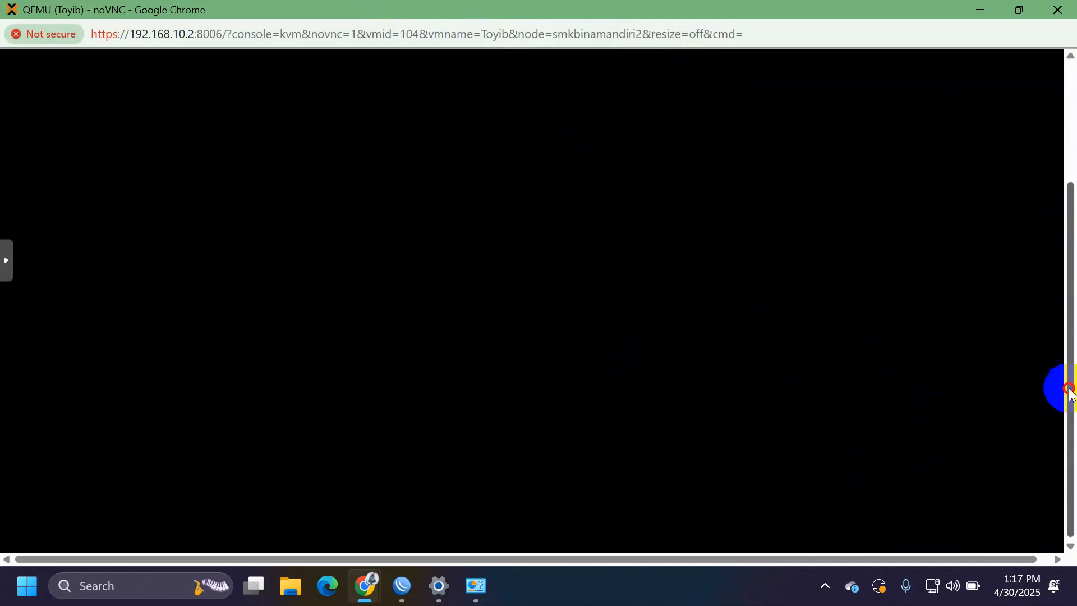
{"action": "mouse_move", "coordinate": [1074, 55]}
{"action": "left_mouse_down"}
{"action": "mouse_move", "coordinate": [1066, 332]}
{"action": "mouse_move", "coordinate": [1074, 40]}
{"action": "mouse_move", "coordinate": [1060, 360]}
{"action": "mouse_move", "coordinate": [1072, 64]}
{"action": "left_mouse_up"}
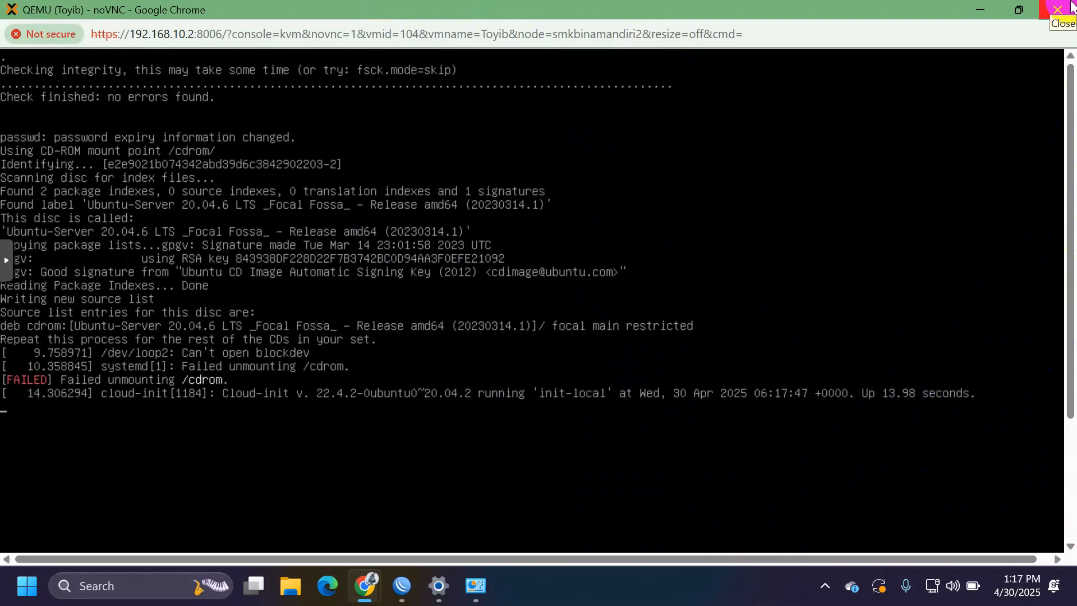
{"action": "left_click", "coordinate": [1072, 6]}
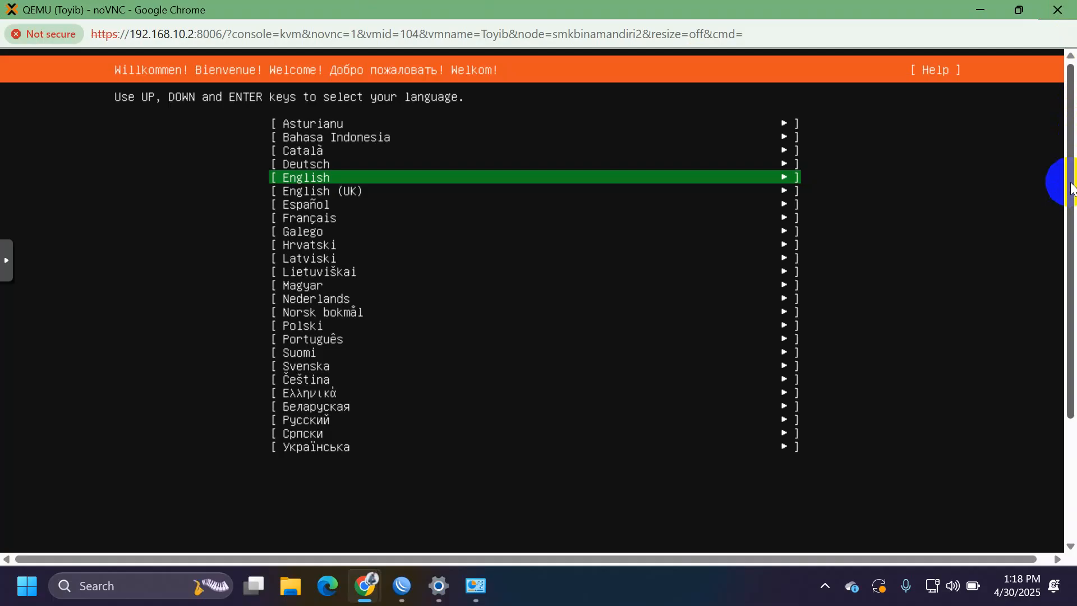
Step: Choose English and continue without updating the installer
{"action": "left_click_drag", "start_coordinate": [1072, 188], "coordinate": [1073, 510]}
{"action": "key", "text": "Return"}
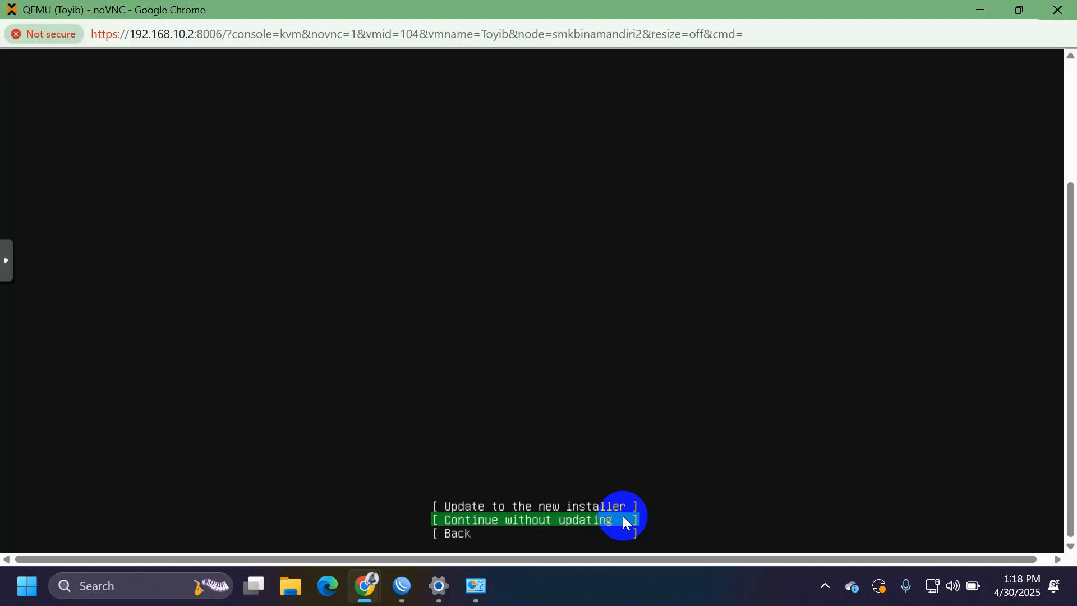
{"action": "key", "text": "Return"}
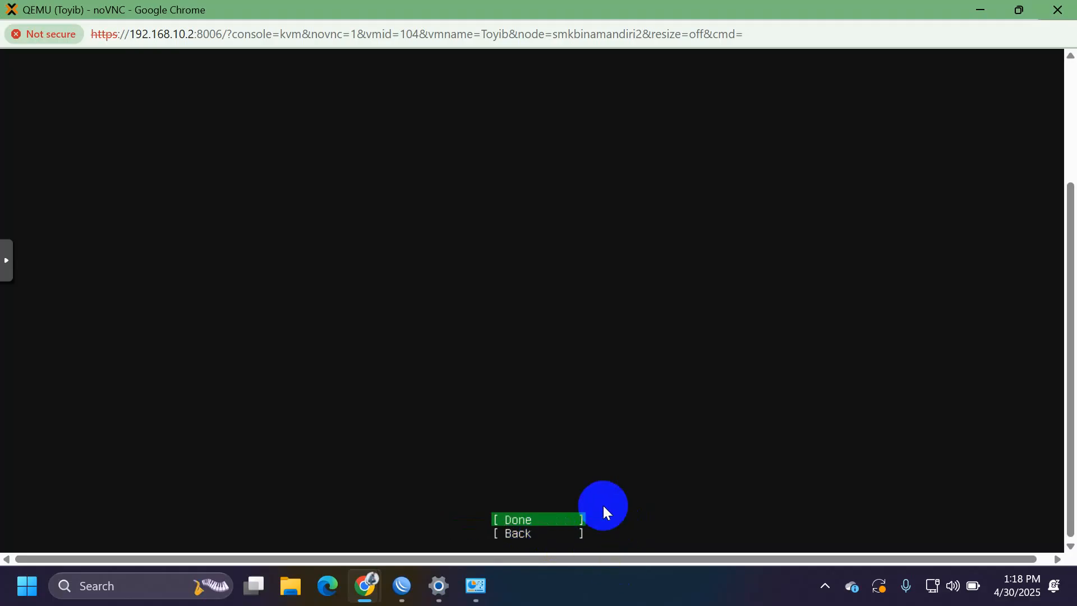
Step: Accept the default settings and guided LVM disk layout, confirming the disk wipe
{"action": "key", "text": "Down"}
{"action": "key", "text": "Up"}
{"action": "key", "text": "Return"}
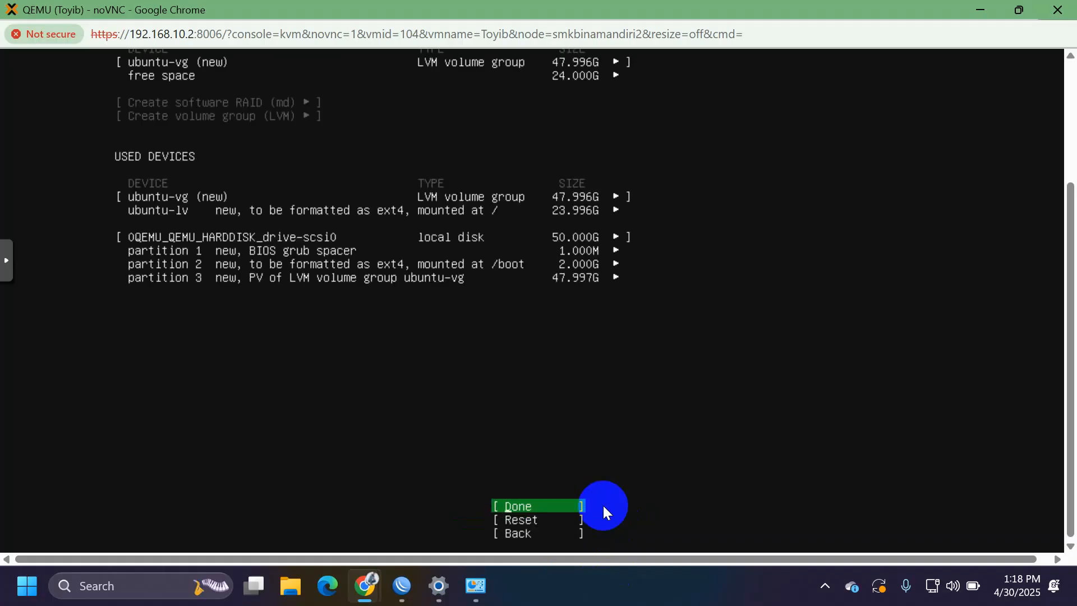
{"action": "key", "text": "Return"}
{"action": "key", "text": "Down"}
{"action": "key", "text": "Return"}
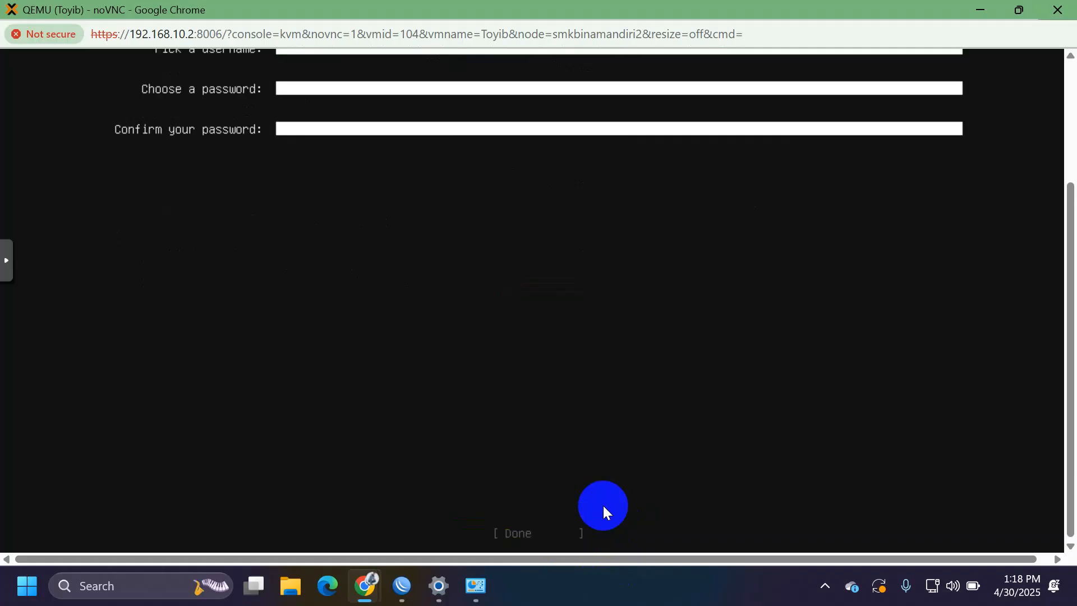
Step: Enter ubuntu as the name, server name and username
{"action": "left_click_drag", "start_coordinate": [1066, 452], "coordinate": [1071, 255]}
{"action": "left_click", "coordinate": [722, 195]}
{"action": "type", "text": "ubuntu"}
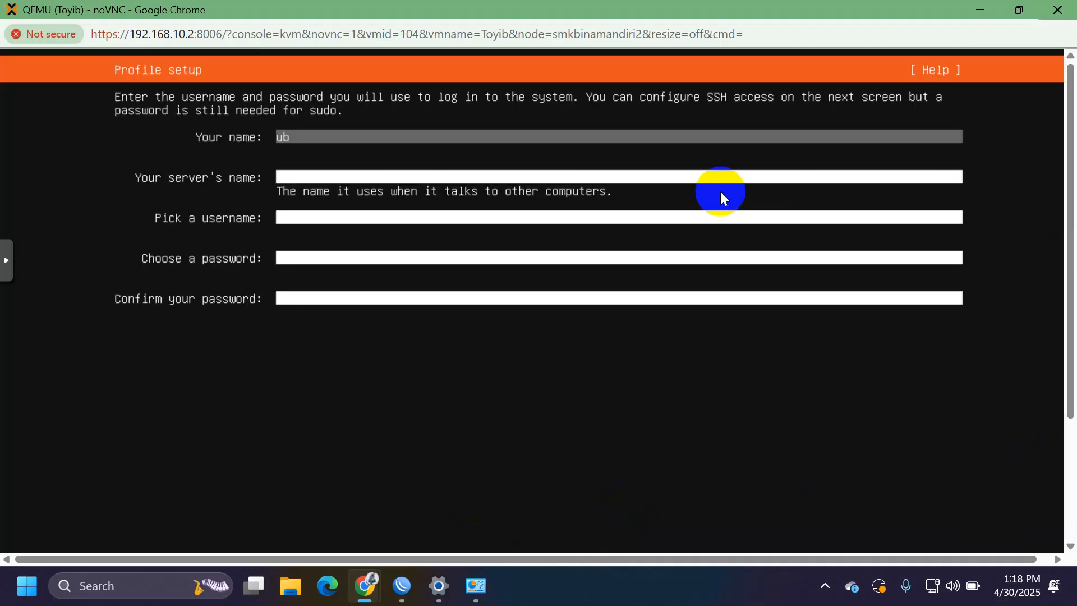
{"action": "key", "text": "Tab"}
{"action": "type", "text": "ubuntu"}
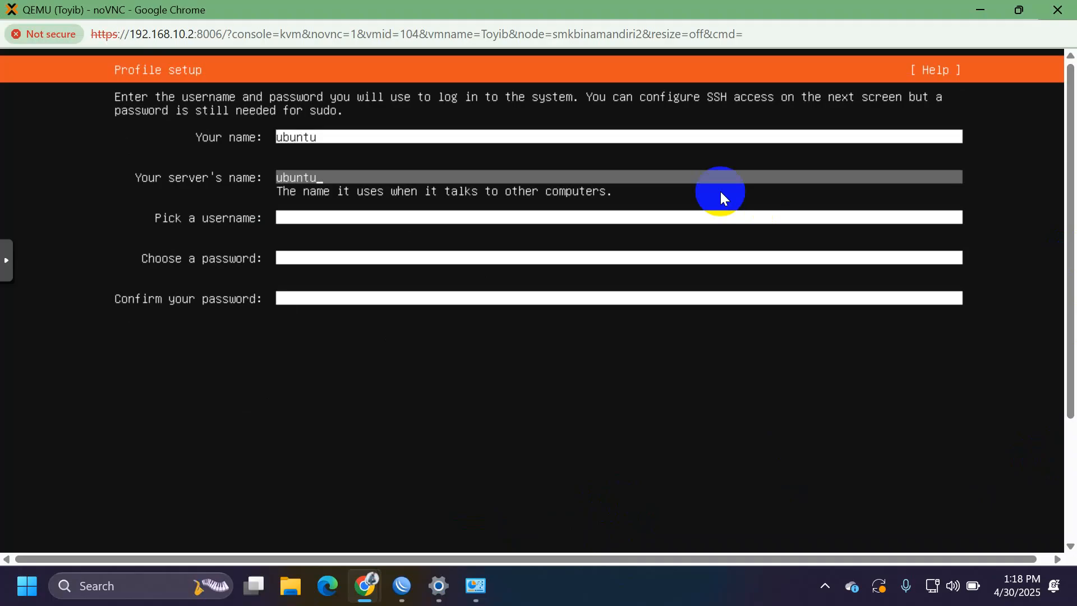
{"action": "key", "text": "Tab"}
{"action": "type", "text": "ubut"}
{"action": "key", "text": "BackSpace"}
{"action": "type", "text": "ntu"}
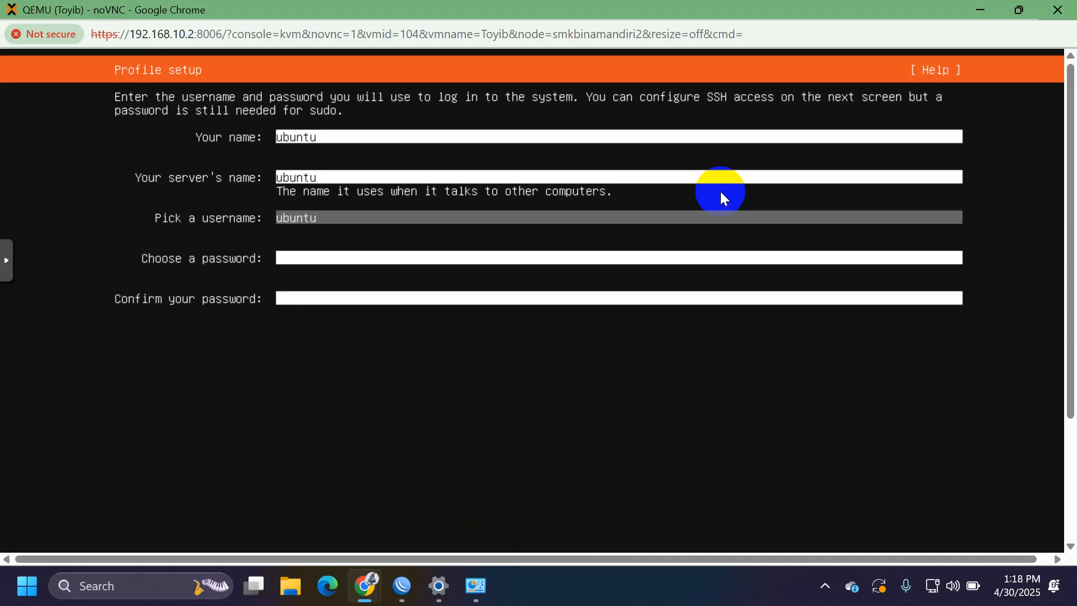
Step: Enter and confirm the login password, then submit the profile
{"action": "key", "text": "Tab"}
{"action": "type", "text": "*****"}
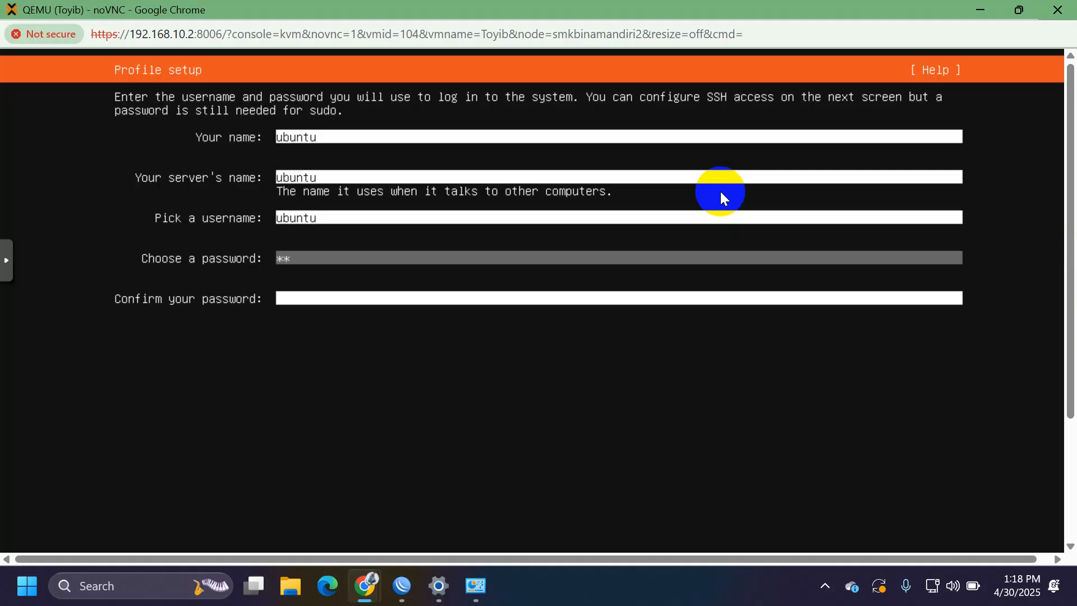
{"action": "key", "text": "Tab"}
{"action": "type", "text": "*****"}
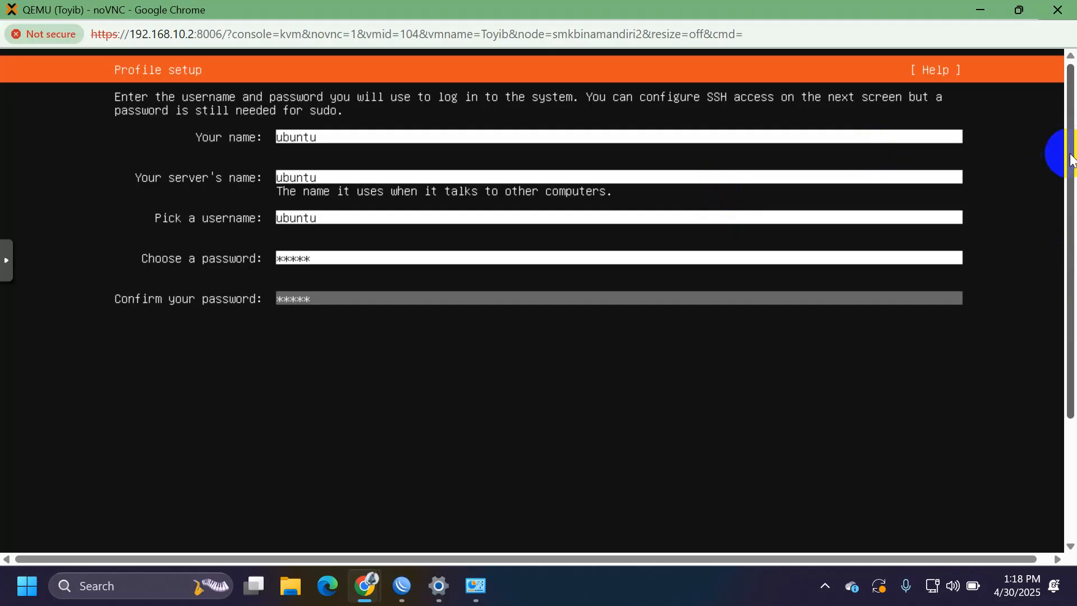
{"action": "left_click_drag", "start_coordinate": [1062, 153], "coordinate": [1066, 512]}
{"action": "key", "text": "Tab"}
{"action": "key", "text": "Return"}
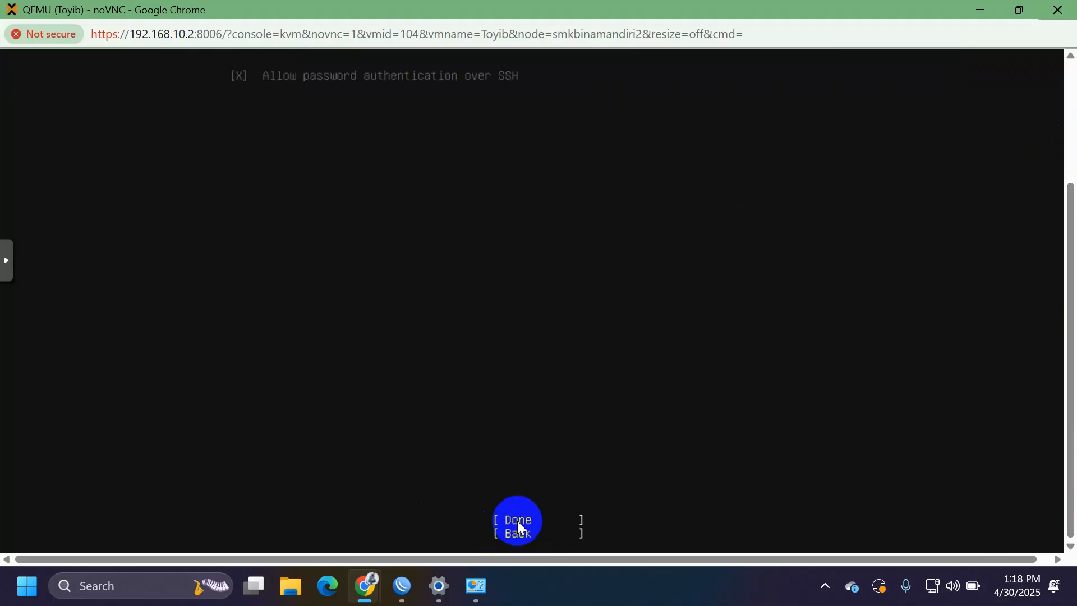
Step: Accept SSH Setup and finish Featured Server Snaps with no snaps selected
{"action": "left_click_drag", "start_coordinate": [1070, 311], "coordinate": [1076, 510]}
{"action": "key", "text": "Tab"}
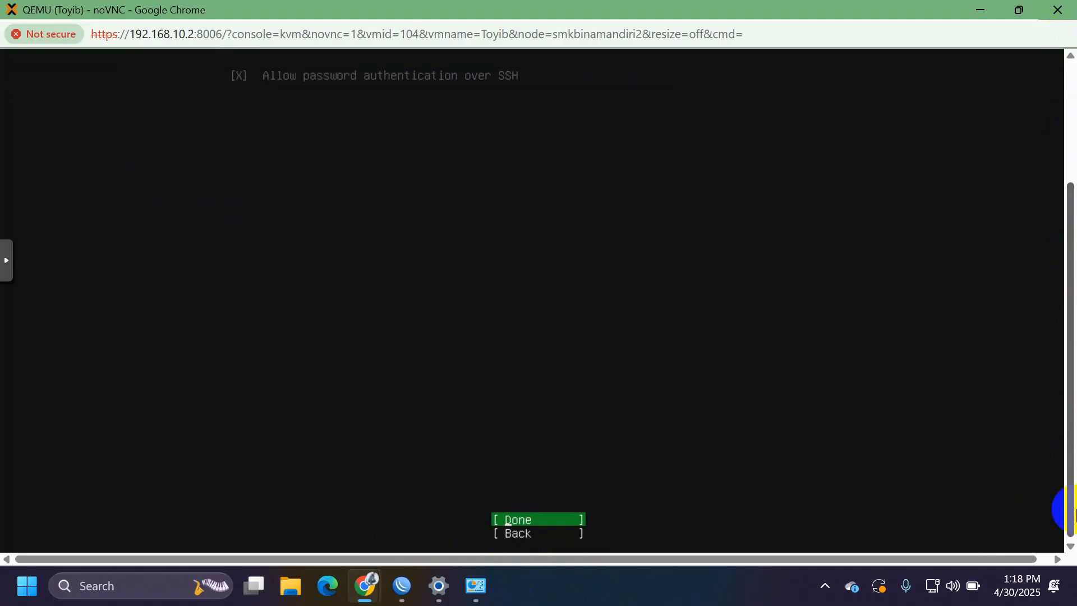
{"action": "key", "text": "Return"}
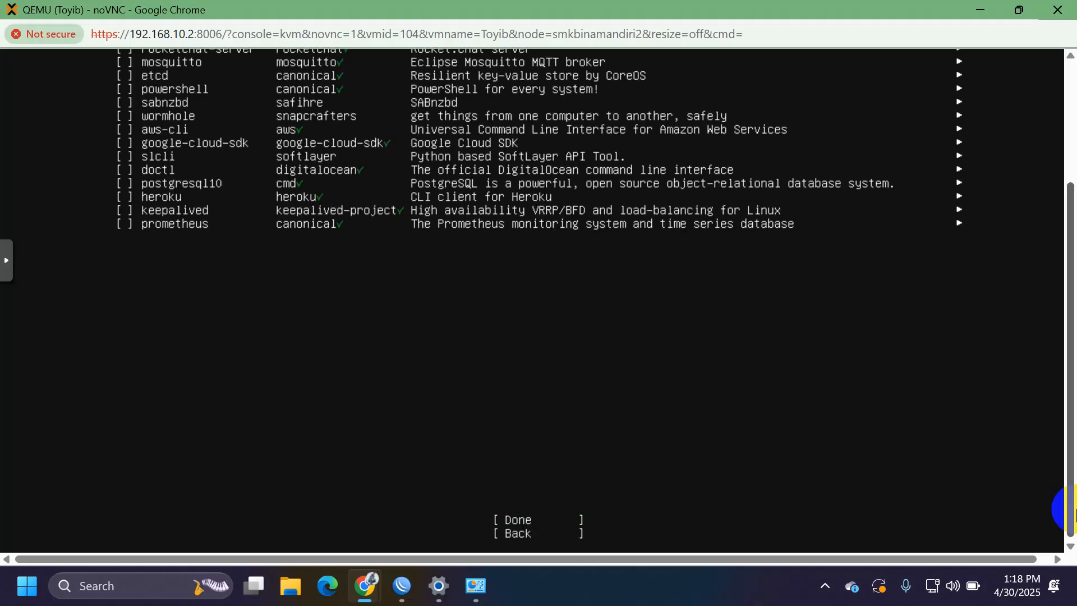
{"action": "left_click_drag", "start_coordinate": [1073, 510], "coordinate": [1073, 324]}
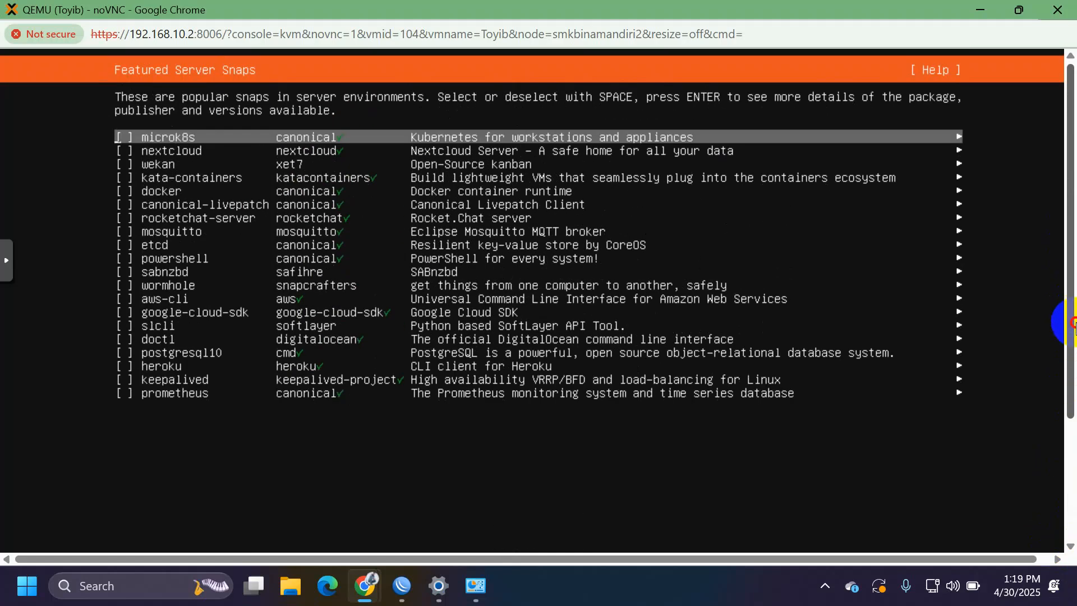
{"action": "left_click_drag", "start_coordinate": [1072, 324], "coordinate": [1071, 599]}
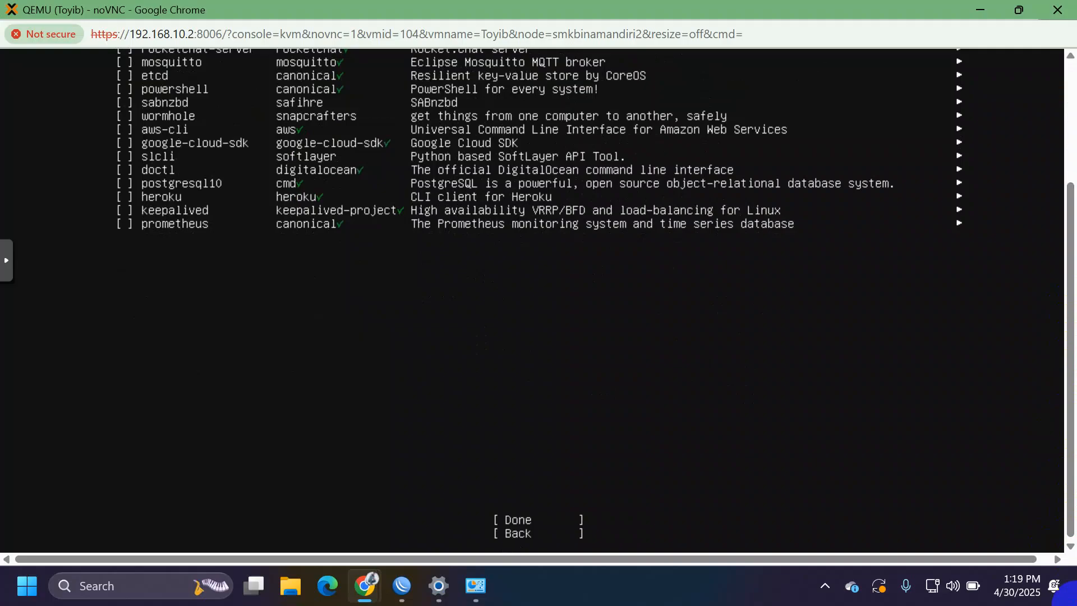
{"action": "left_click", "coordinate": [507, 522]}
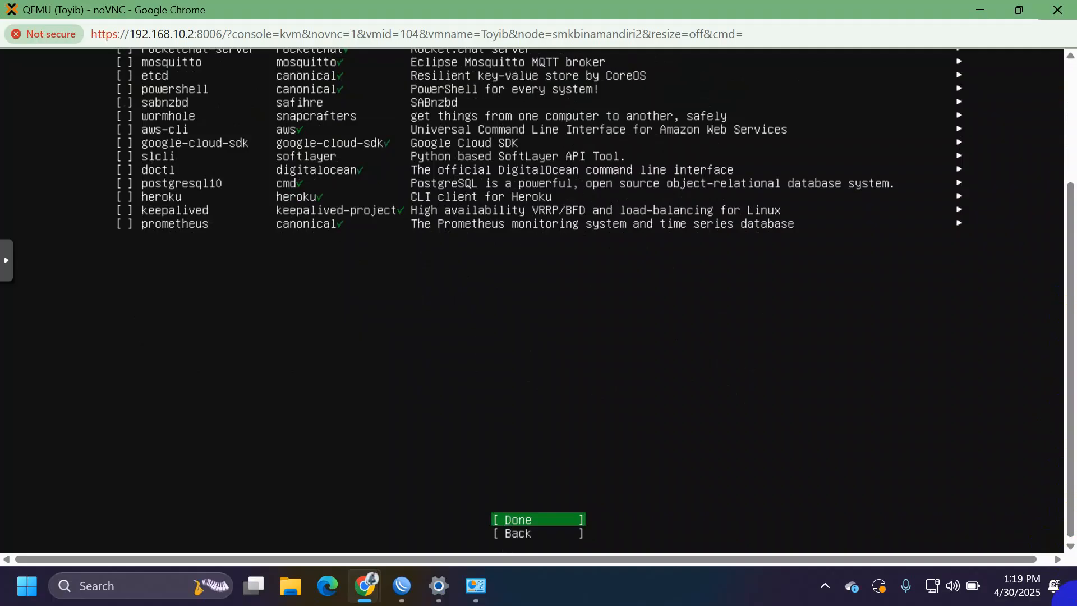
{"action": "key", "text": "Return"}
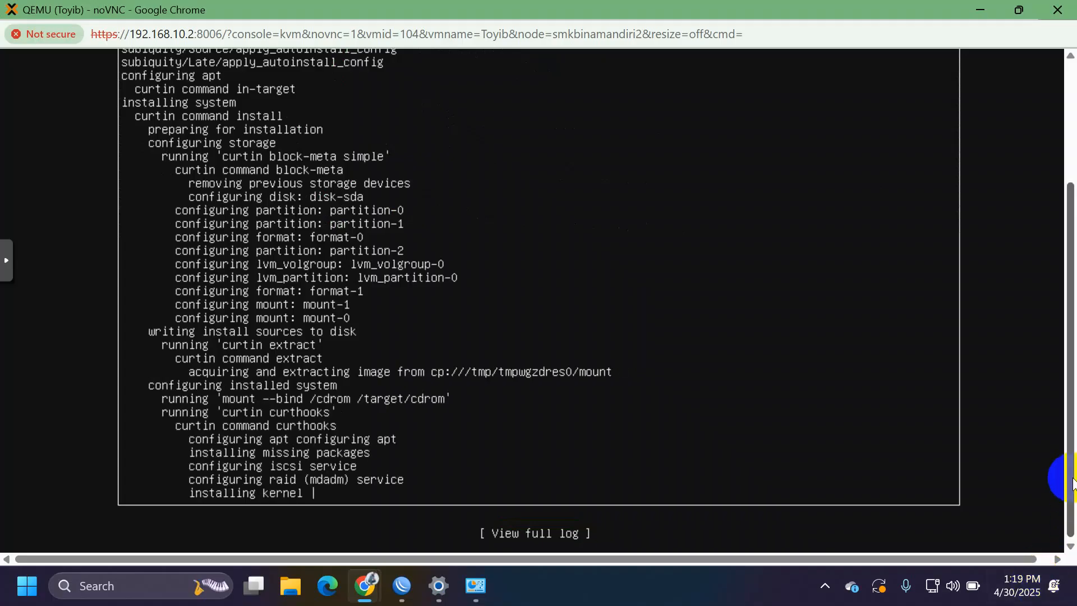
{"action": "left_click_drag", "start_coordinate": [1058, 476], "coordinate": [1068, 573]}
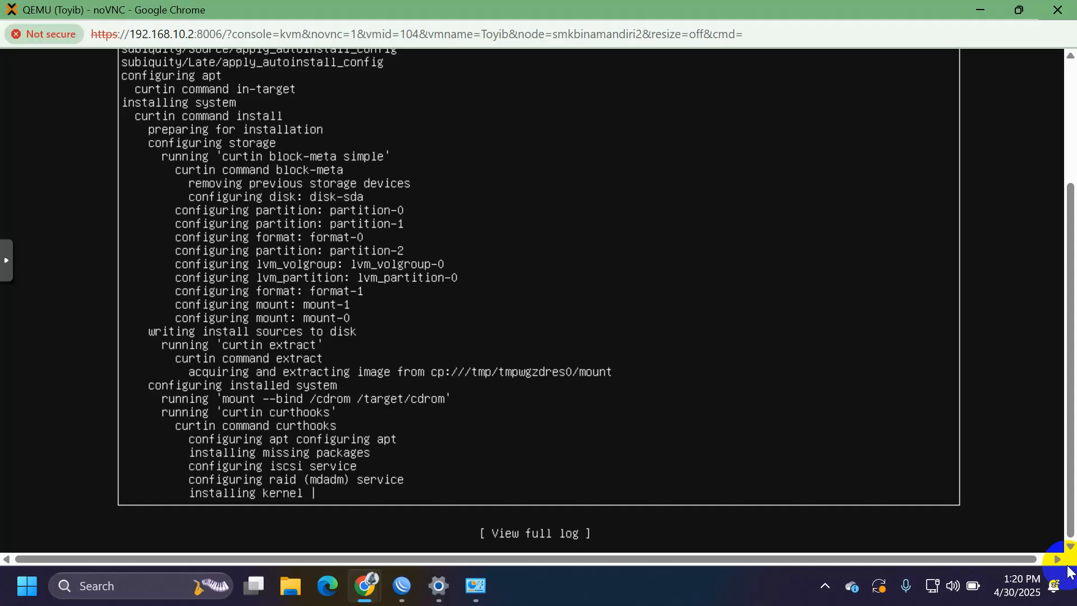
{"action": "left_click_drag", "start_coordinate": [1068, 372], "coordinate": [1048, 604]}
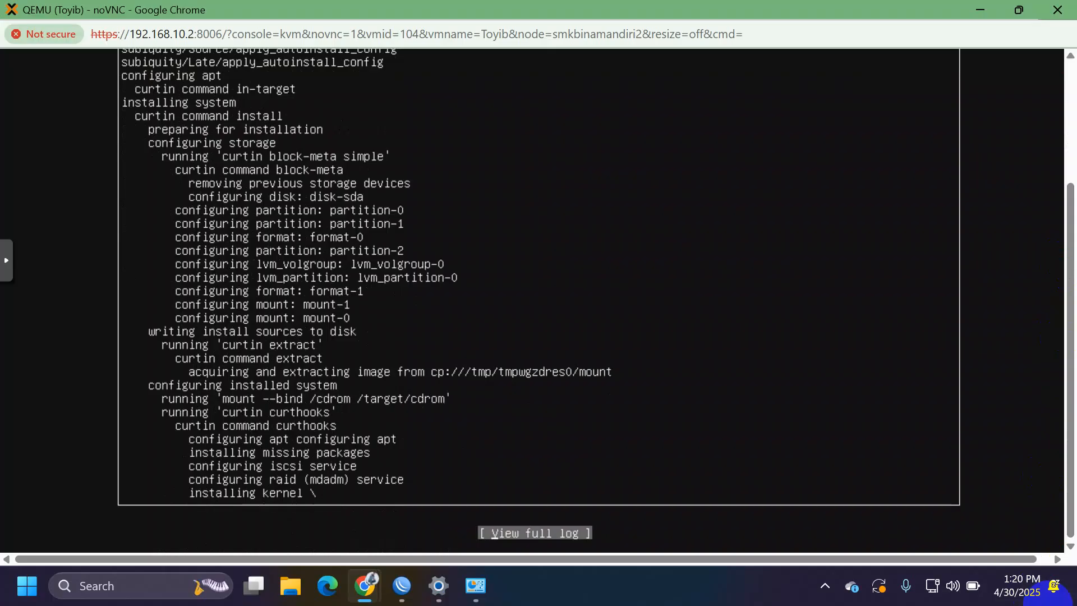
Step: View the installer's full log, then close it to return to the progress screen
{"action": "key", "text": "Return"}
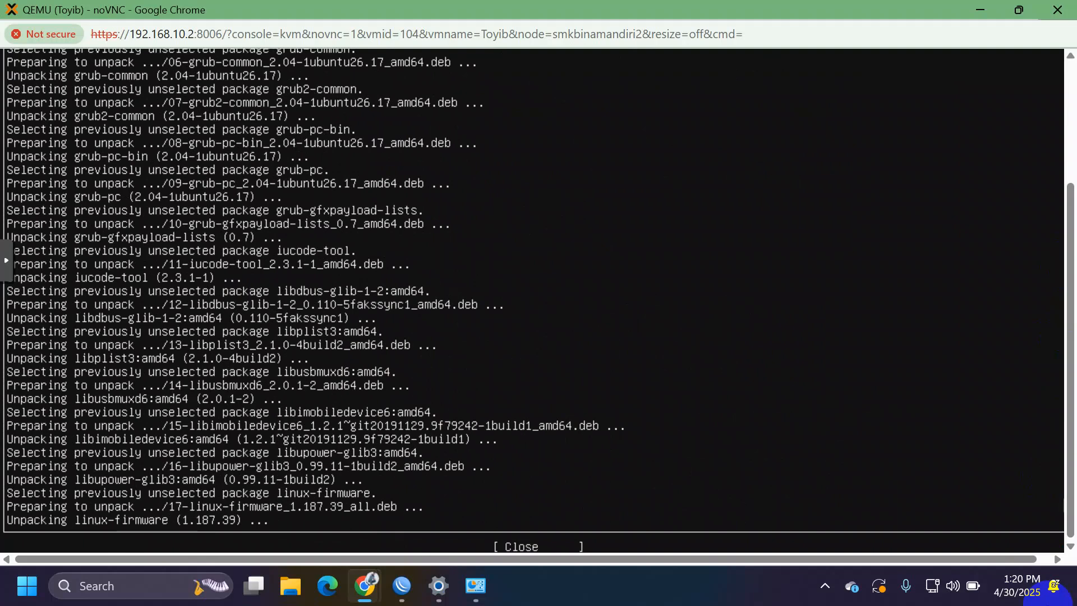
{"action": "key", "text": "Down"}
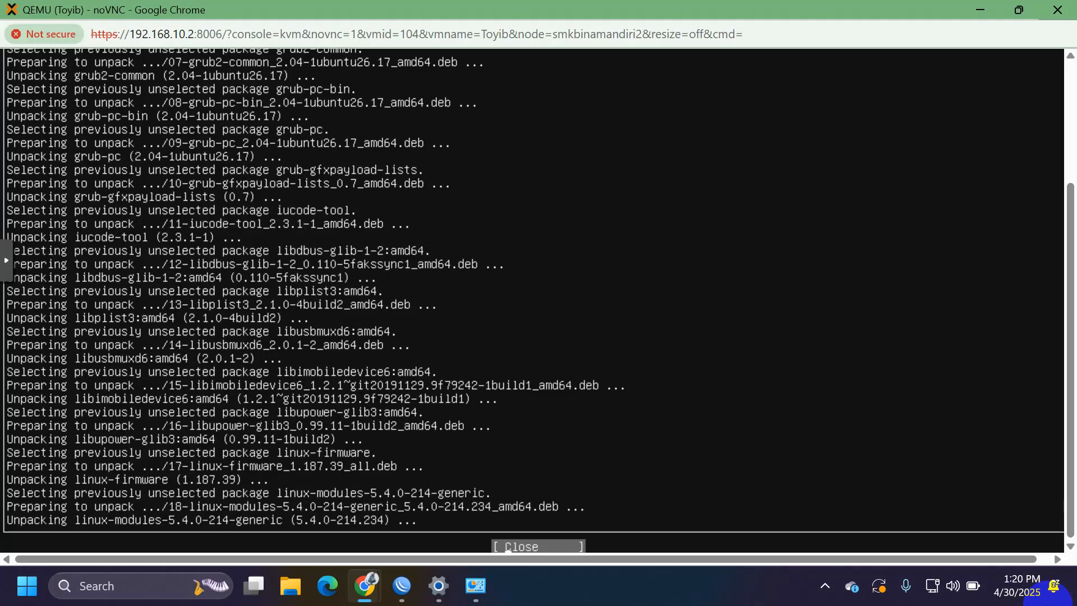
{"action": "key", "text": "Return"}
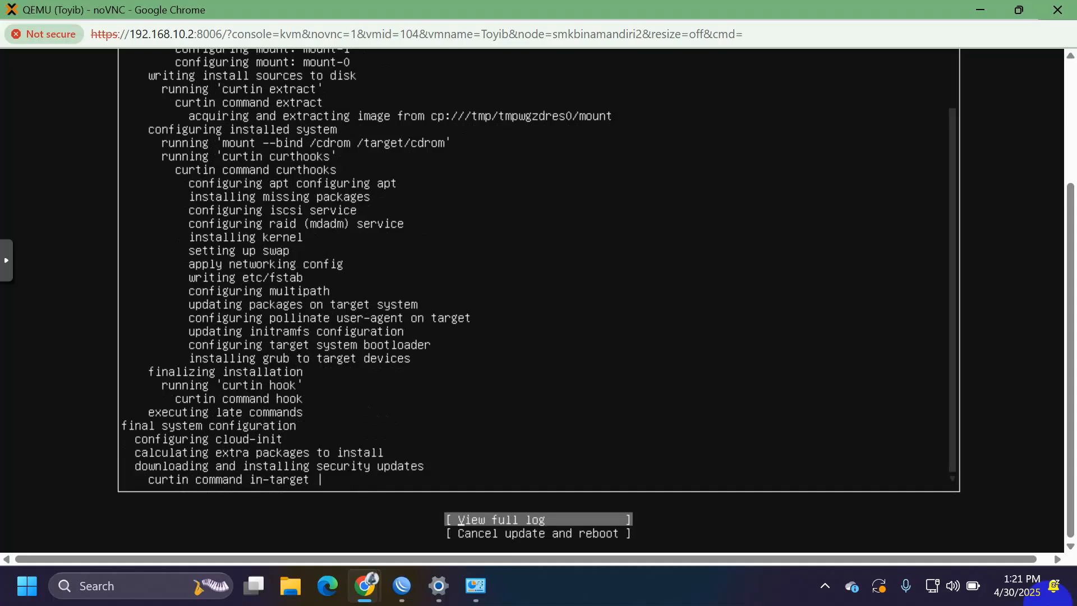
Step: Check the full log once more, then choose Cancel update and reboot
{"action": "key", "text": "Down"}
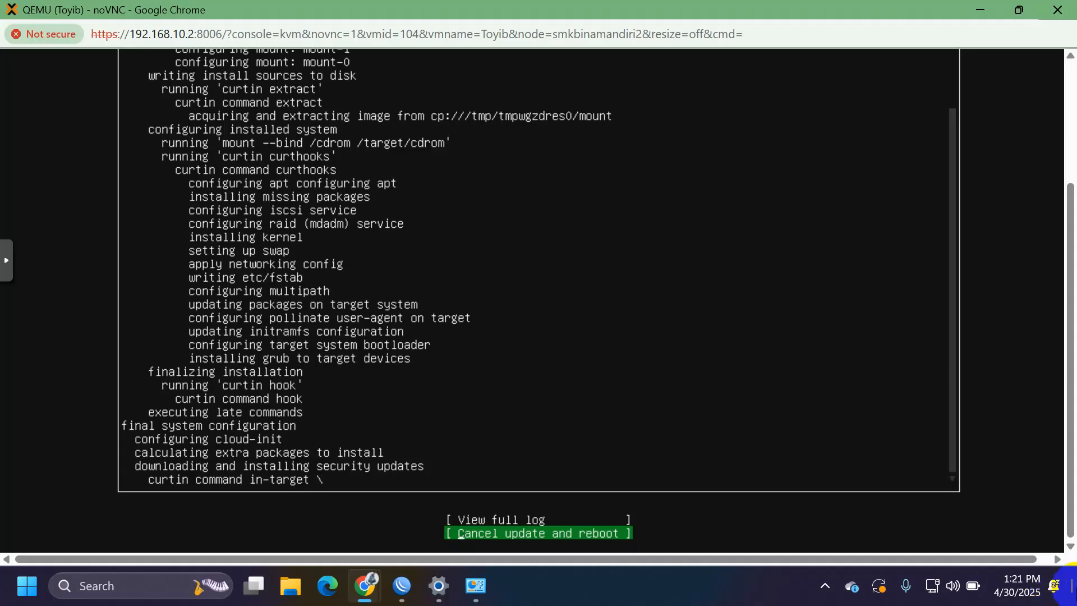
{"action": "key", "text": "Up"}
{"action": "key", "text": "Return"}
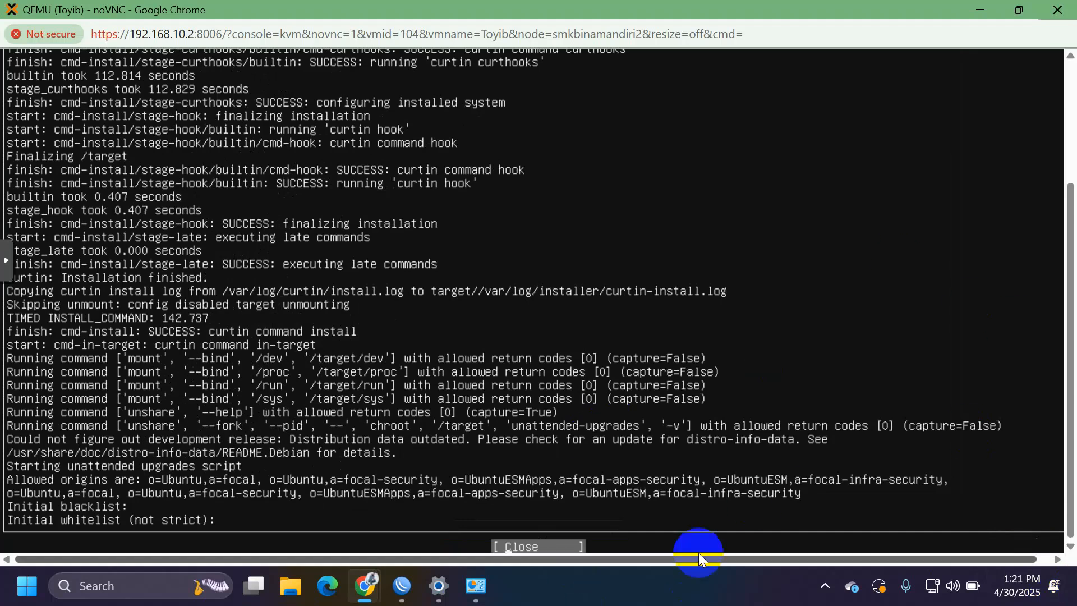
{"action": "key", "text": "Return"}
{"action": "key", "text": "Down"}
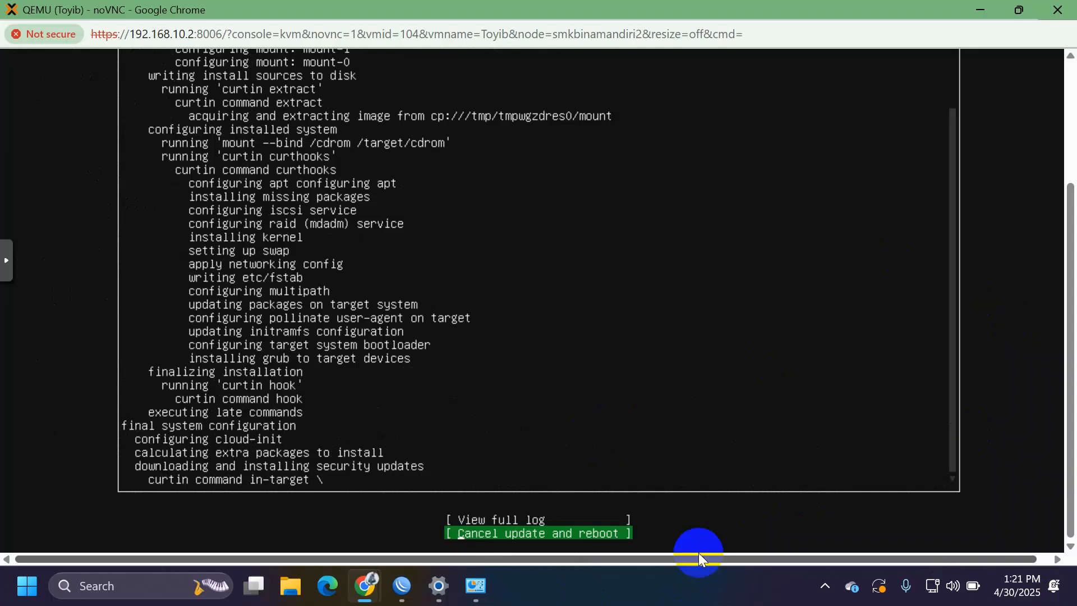
{"action": "key", "text": "Return"}
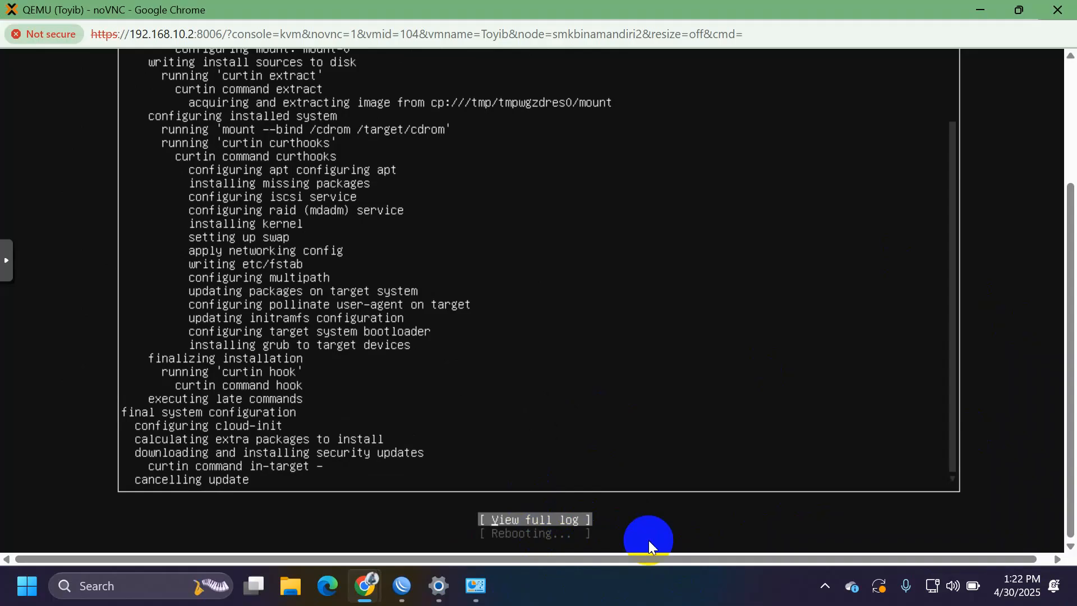
Step: Close the console, force-stop VM 104 via Shutdown > Stop, start it again and reopen noVNC
{"action": "left_click", "coordinate": [1073, 5]}
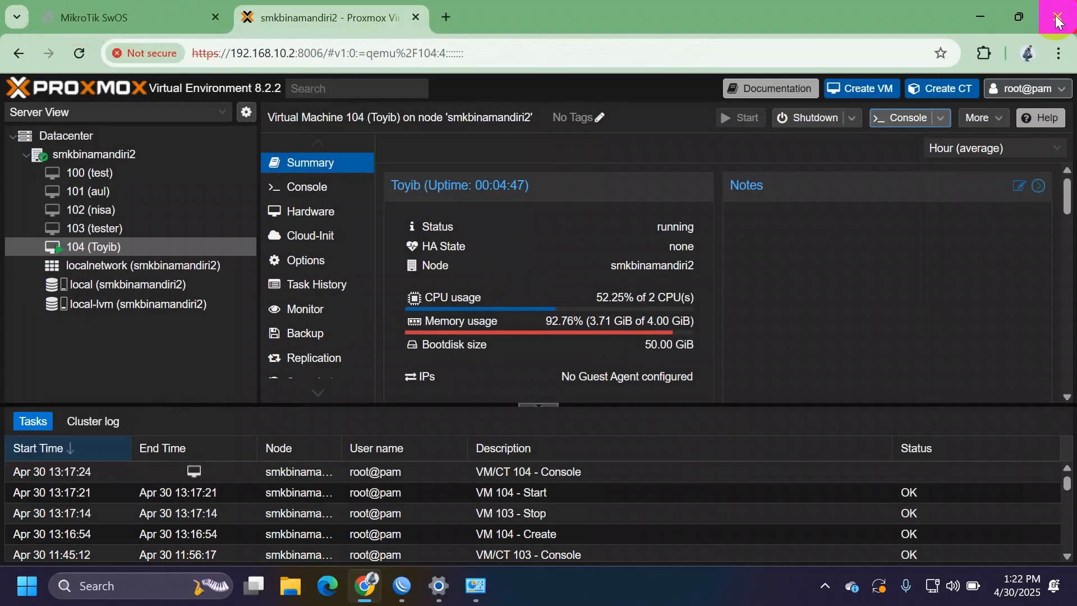
{"action": "left_click", "coordinate": [943, 119]}
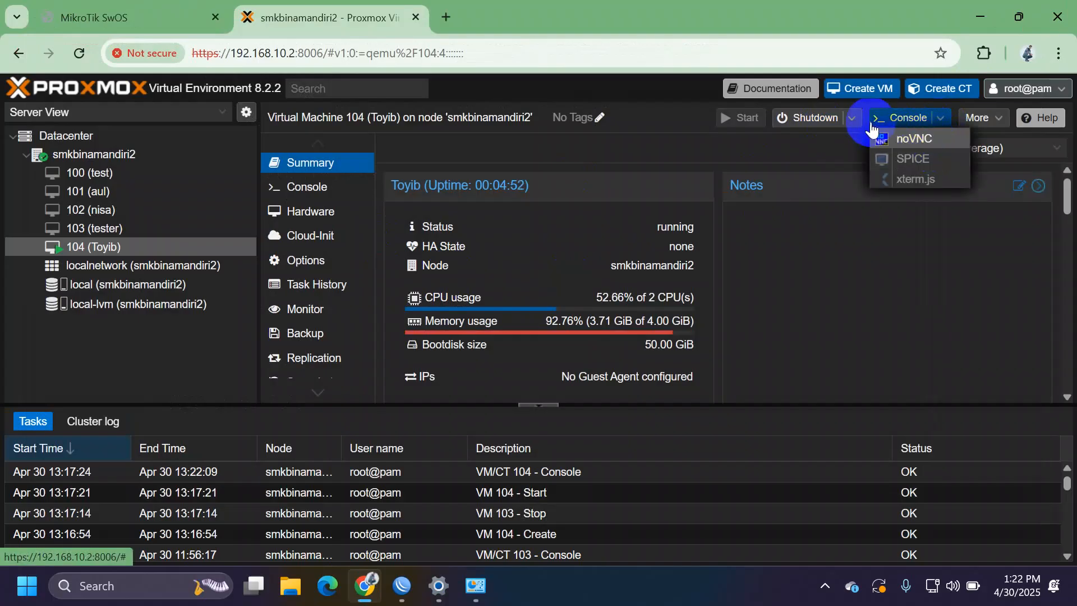
{"action": "left_click", "coordinate": [852, 119]}
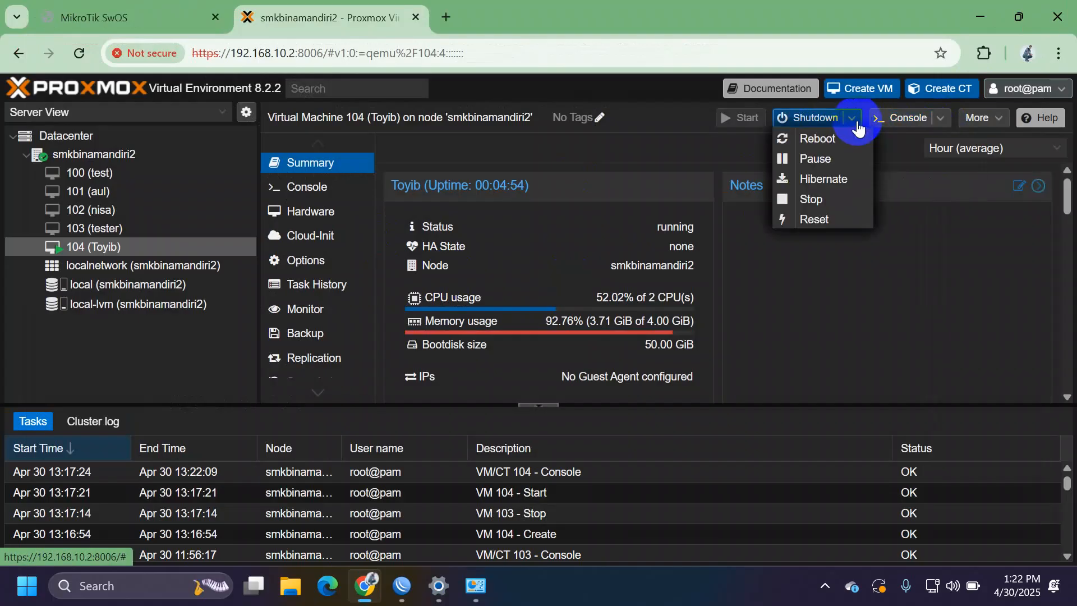
{"action": "left_click", "coordinate": [813, 200]}
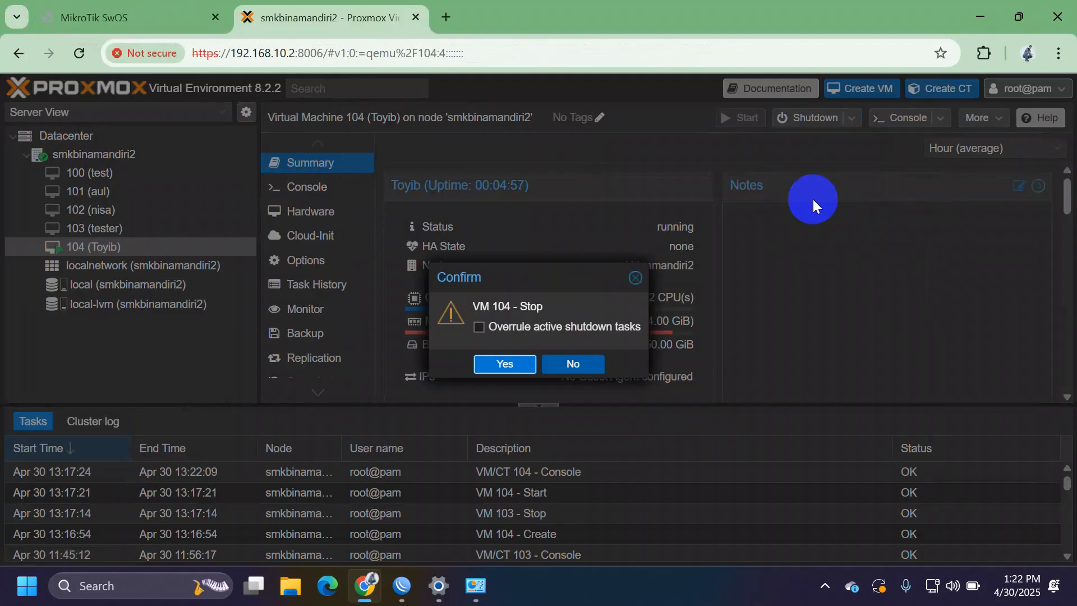
{"action": "left_click", "coordinate": [525, 366]}
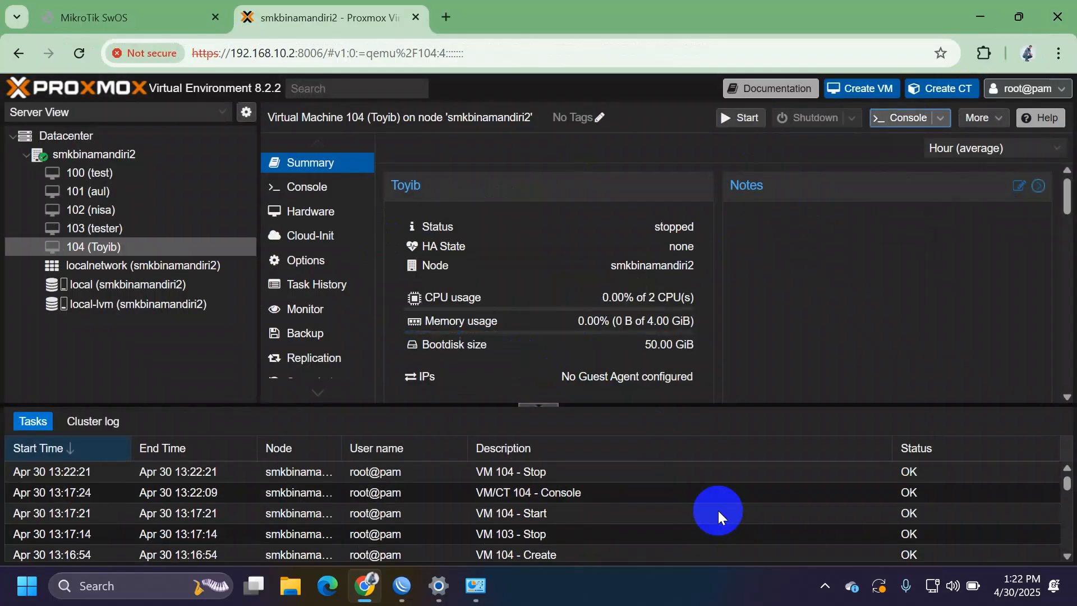
{"action": "left_click", "coordinate": [739, 119]}
{"action": "left_click", "coordinate": [897, 122]}
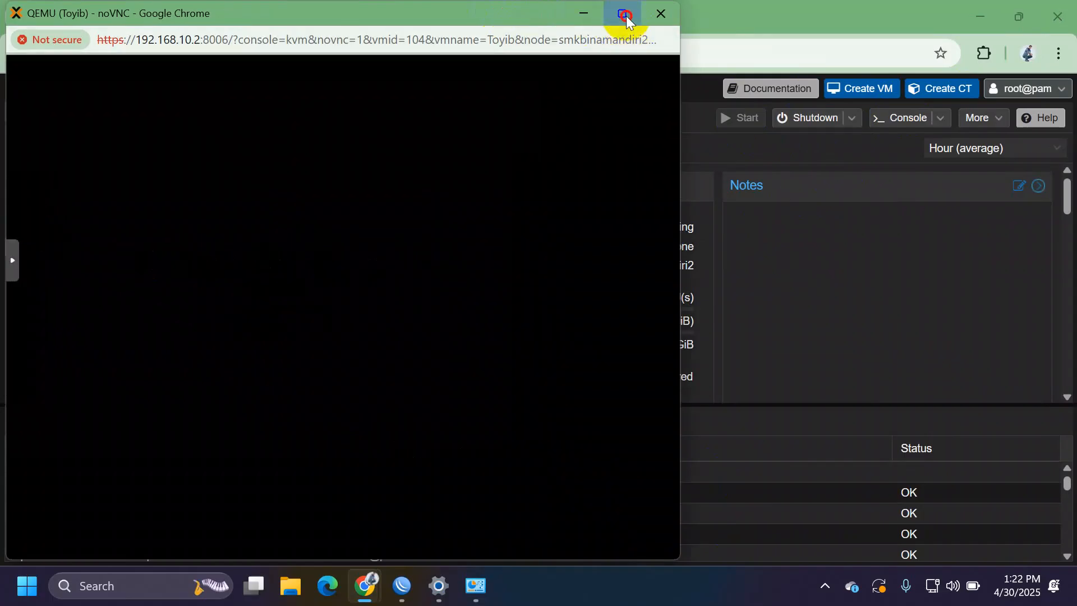
Step: Maximize the noVNC console and let Ubuntu 20.04.6 boot to the tty1 login prompt
{"action": "left_click", "coordinate": [626, 17]}
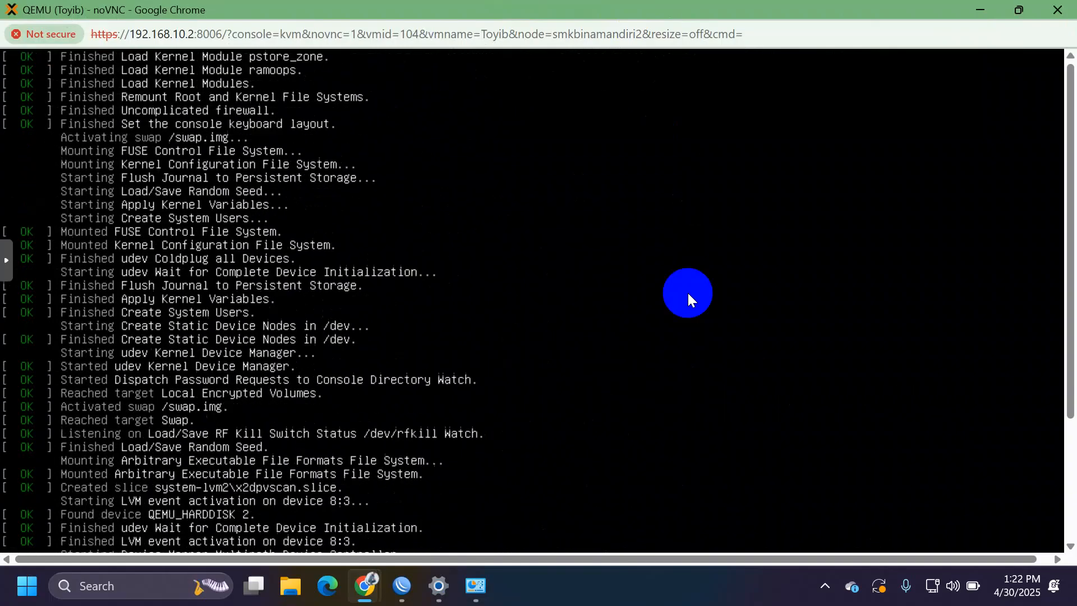
{"action": "left_click_drag", "start_coordinate": [1070, 324], "coordinate": [1075, 166]}
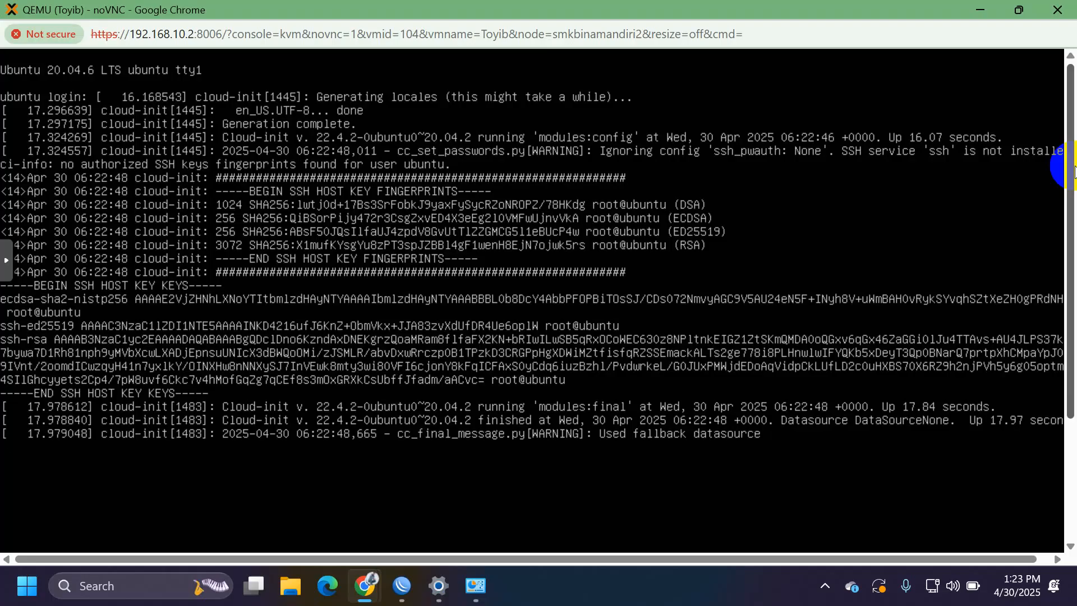
Step: Log in as ubuntu, clear the screen and become root with sudo su
{"action": "key", "text": "Return"}
{"action": "type", "text": "ubun"}
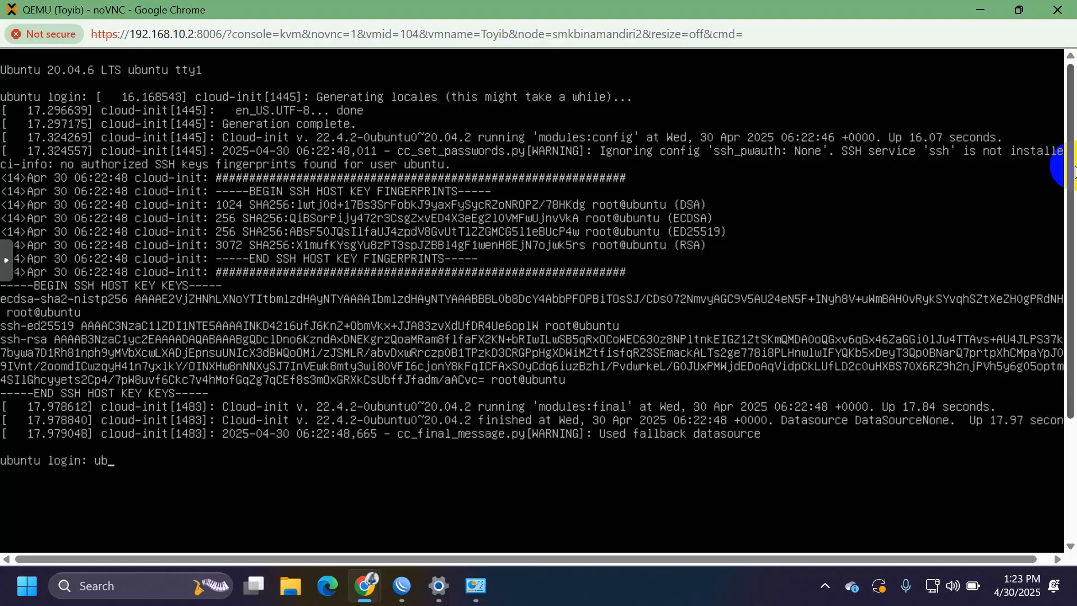
{"action": "type", "text": "tu"}
{"action": "key", "text": "Return"}
{"action": "key", "text": "Return"}
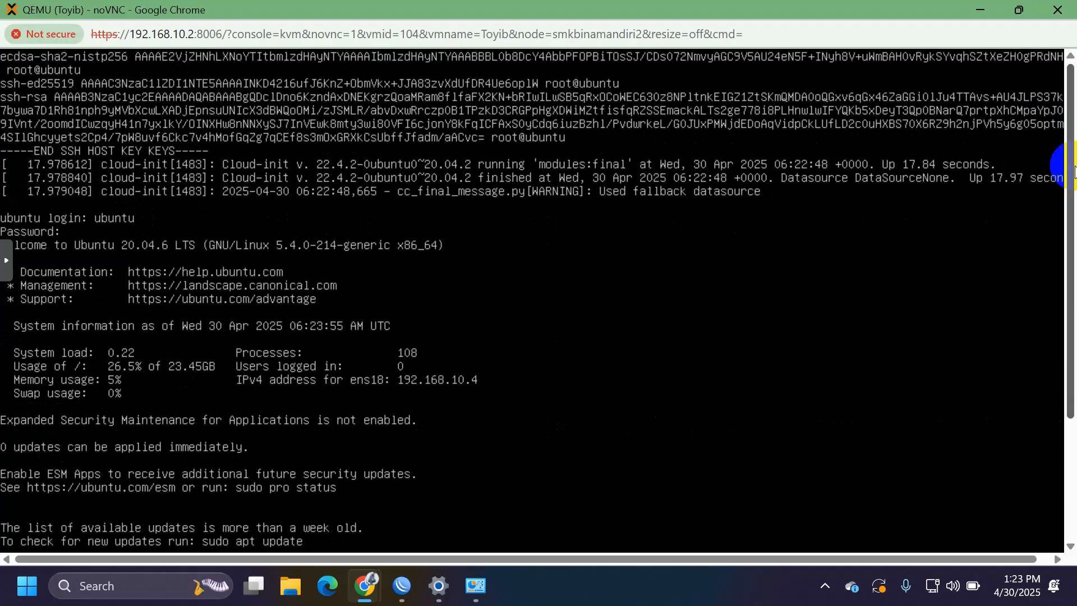
{"action": "key", "text": "ctrl+l"}
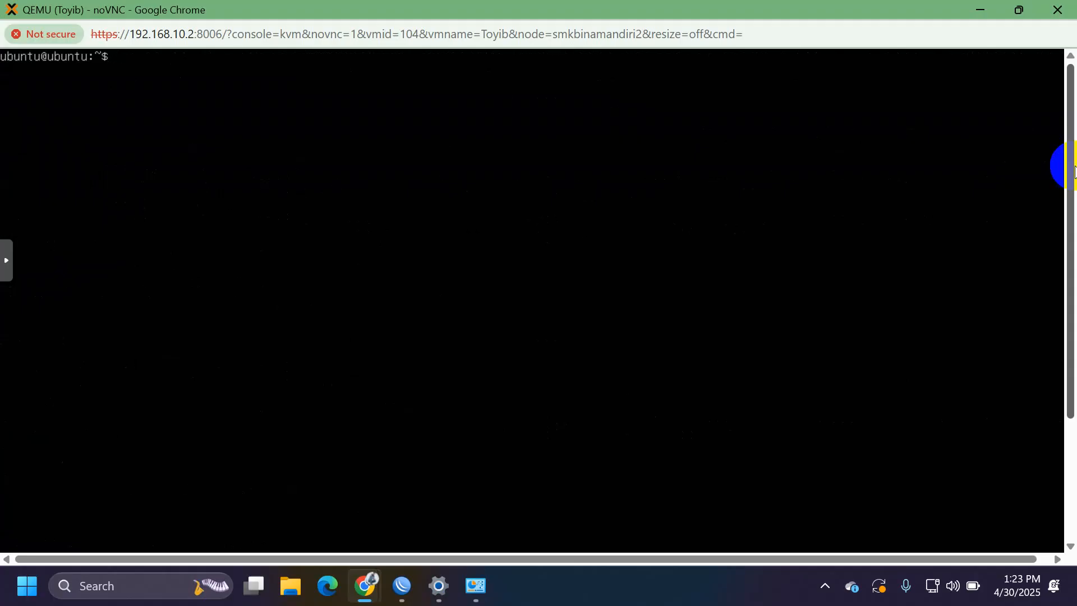
{"action": "type", "text": "sudo su"}
{"action": "key", "text": "Return"}
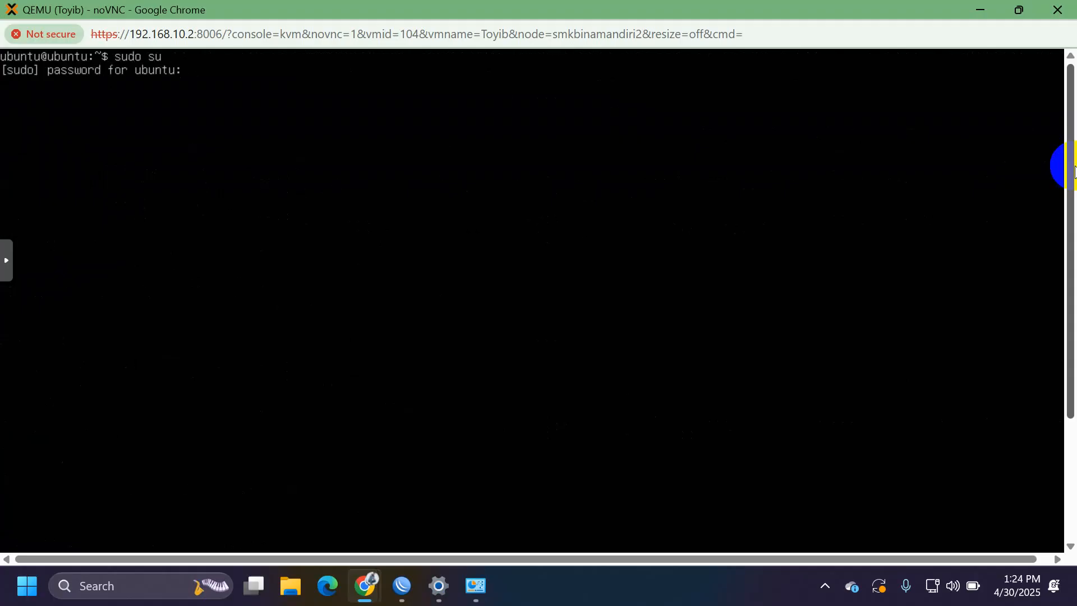
{"action": "key", "text": "Return"}
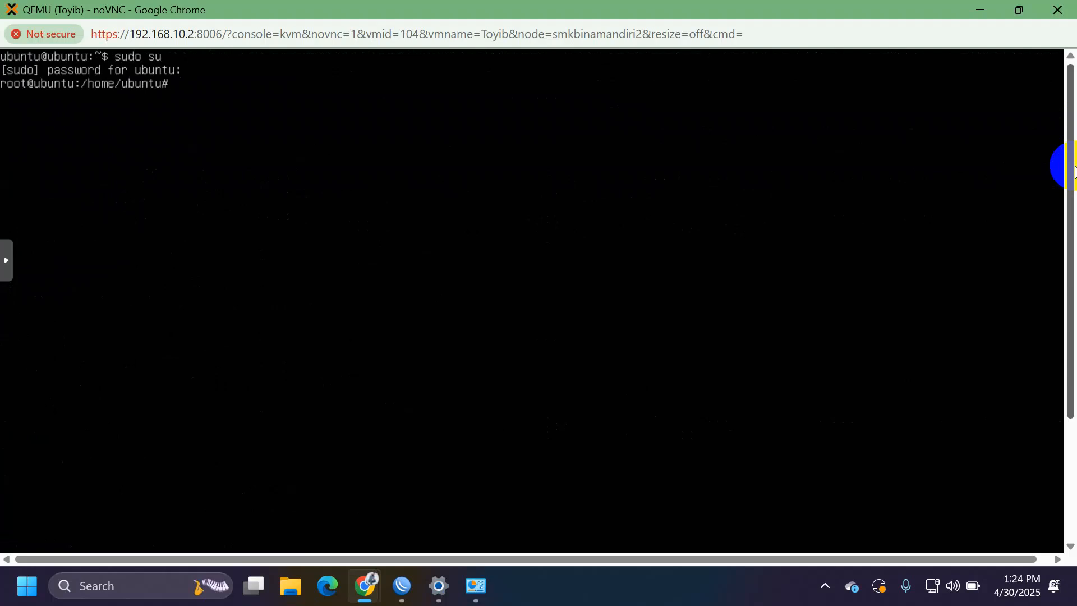
Step: Run passwd root and enter the new root password twice
{"action": "type", "text": "passwd ro"}
{"action": "type", "text": "ot"}
{"action": "key", "text": "Return"}
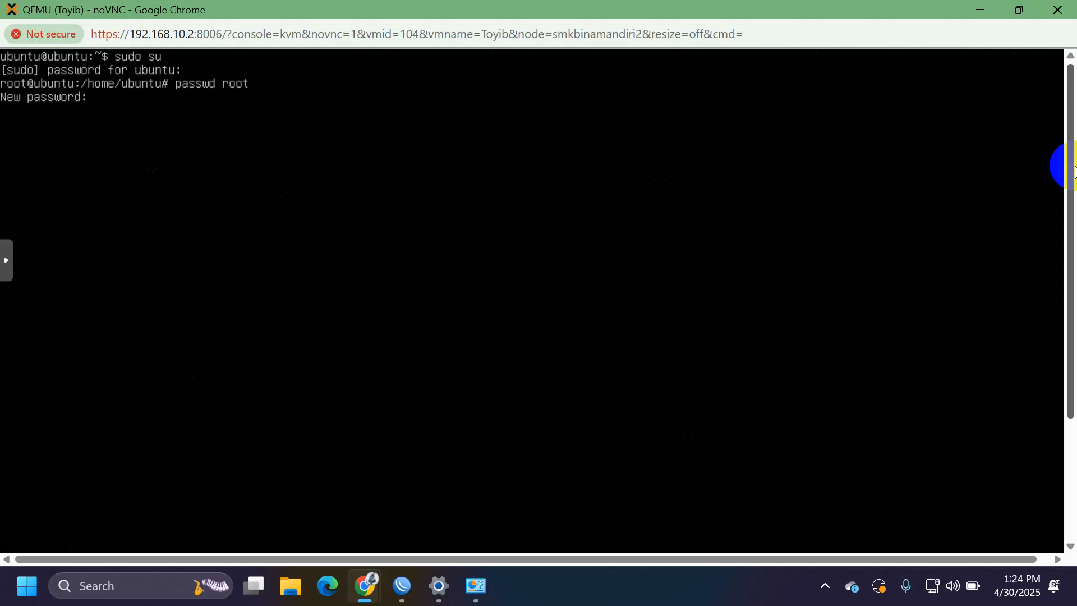
{"action": "key", "text": "Return"}
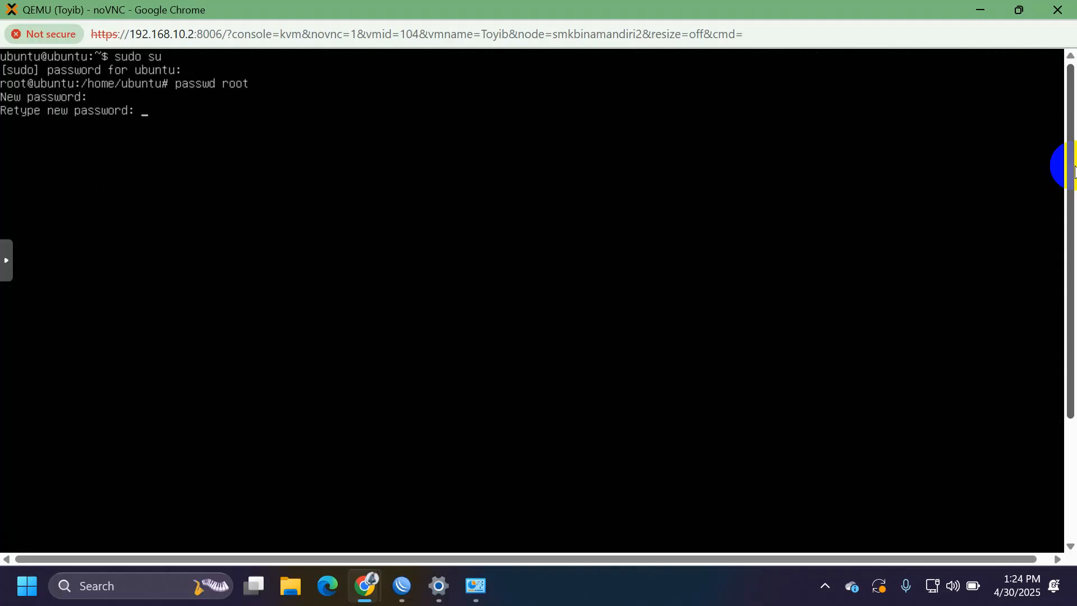
{"action": "key", "text": "Return"}
Step: Exit both shells, log back in as root and clear the screen
{"action": "type", "text": "exit"}
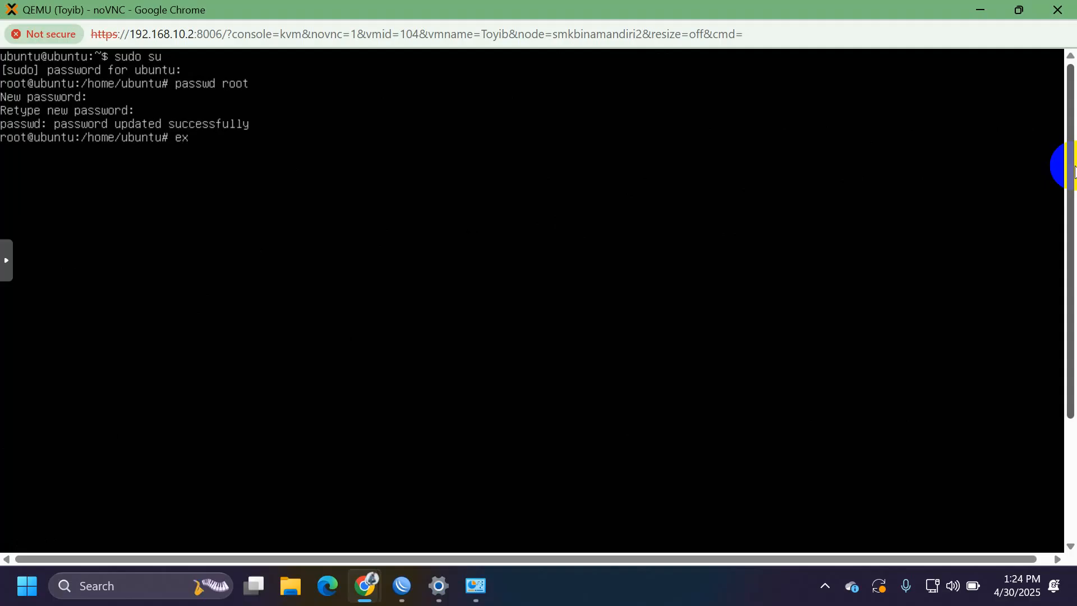
{"action": "key", "text": "Return"}
{"action": "type", "text": "exit"}
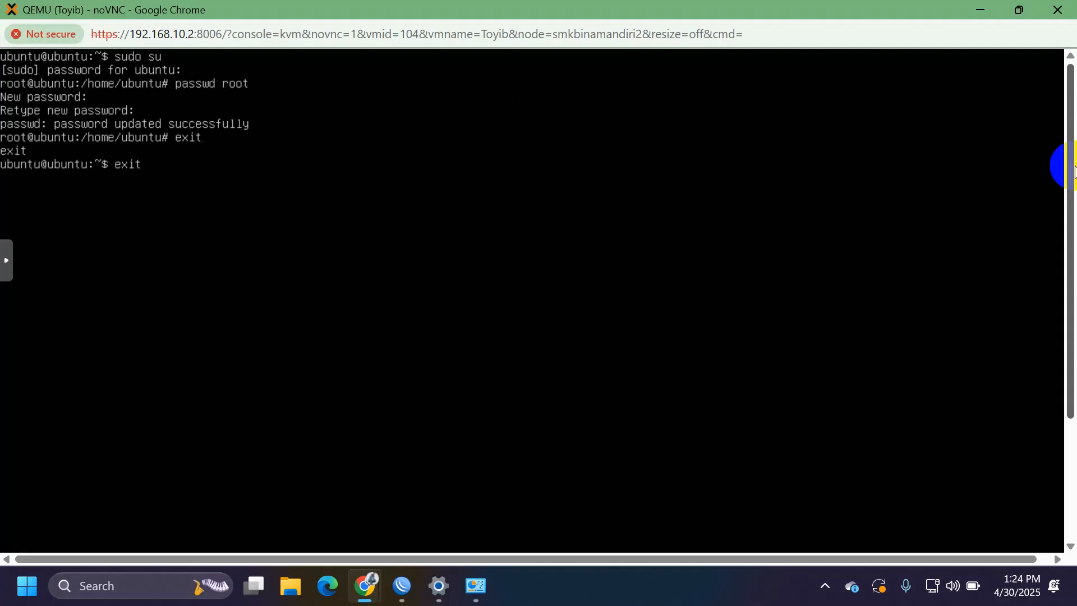
{"action": "key", "text": "Return"}
{"action": "type", "text": "root"}
{"action": "key", "text": "Return"}
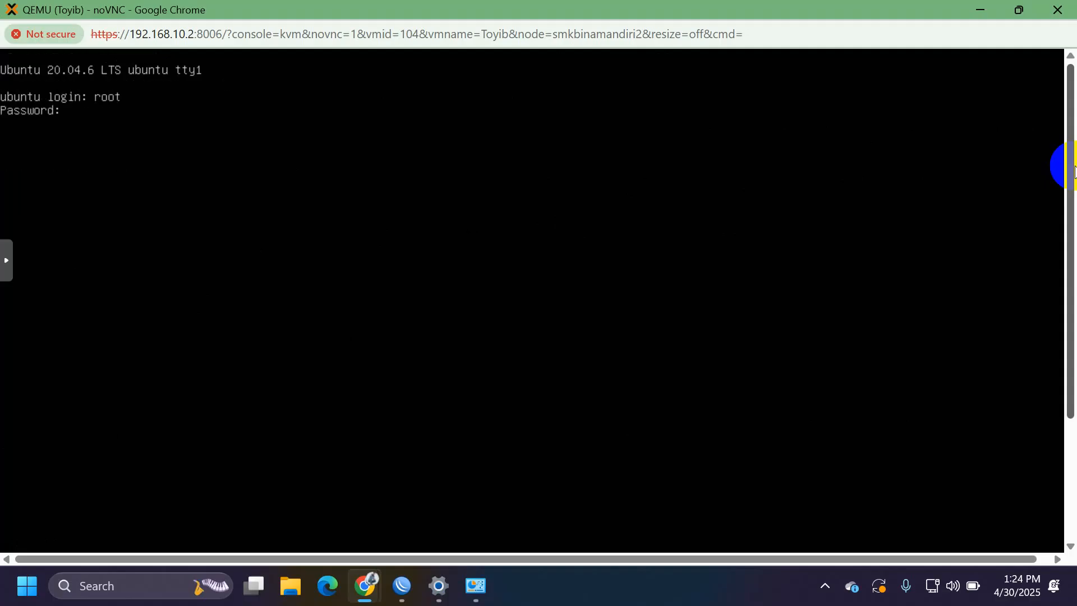
{"action": "key", "text": "Return"}
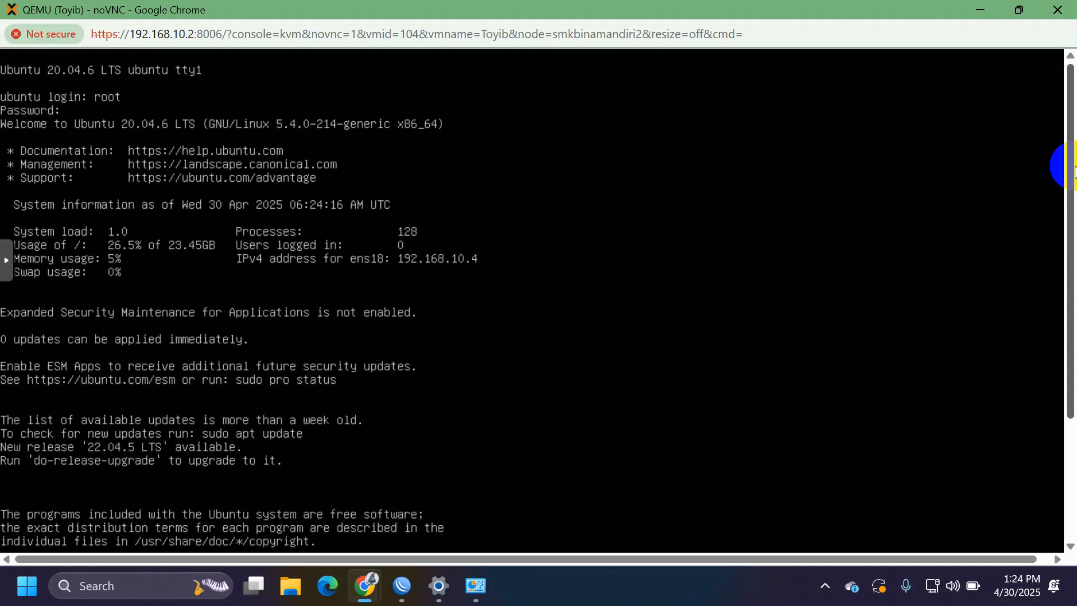
{"action": "key", "text": "ctrl+l"}
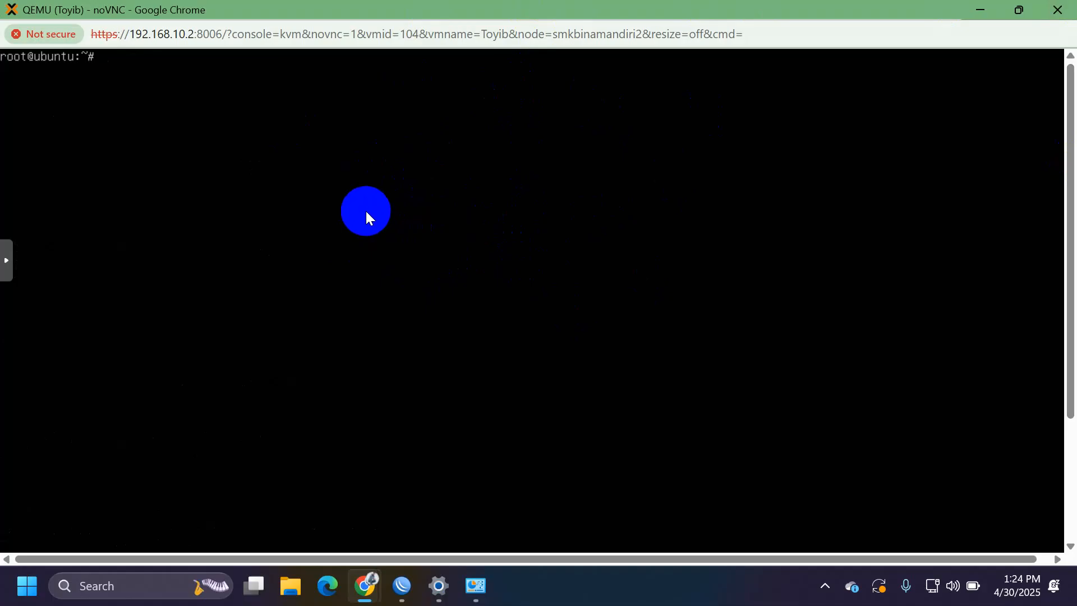
{"action": "type", "text": "ip a"}
{"action": "key", "text": "Return"}
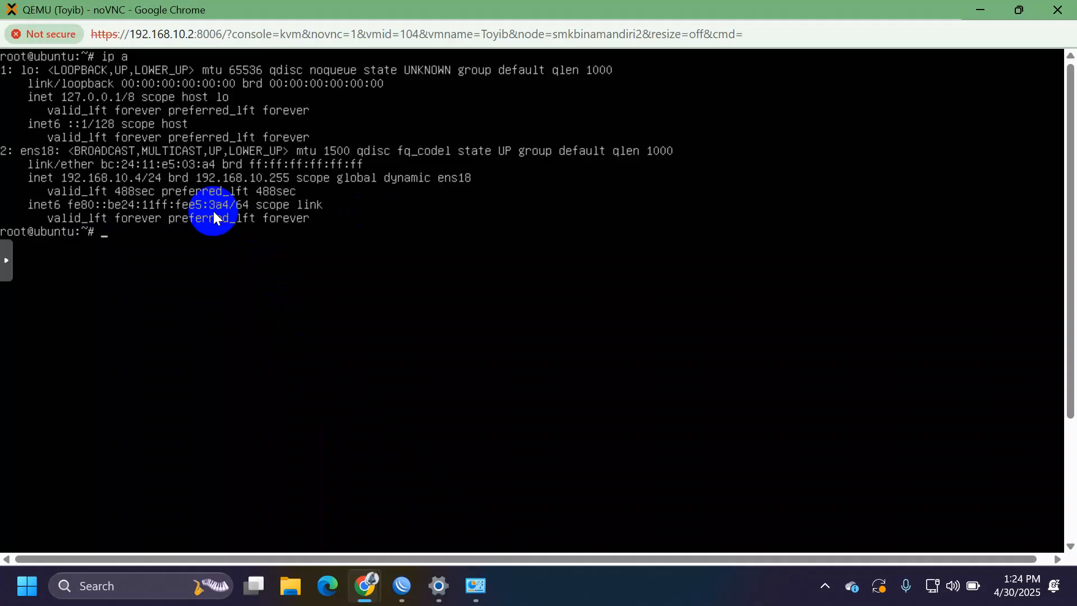
{"action": "type", "text": "clear"}
{"action": "key", "text": "Return"}
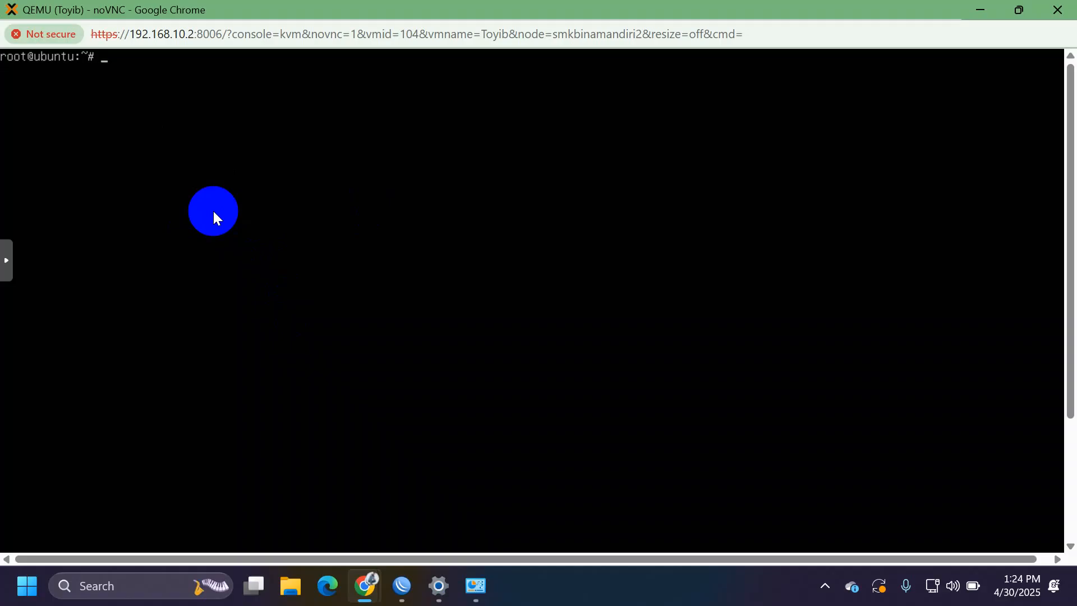
Step: Type nano /etc/netplan/00-installer-config.yaml at the root prompt and open Windows search
{"action": "type", "text": "nano /etc/netp"}
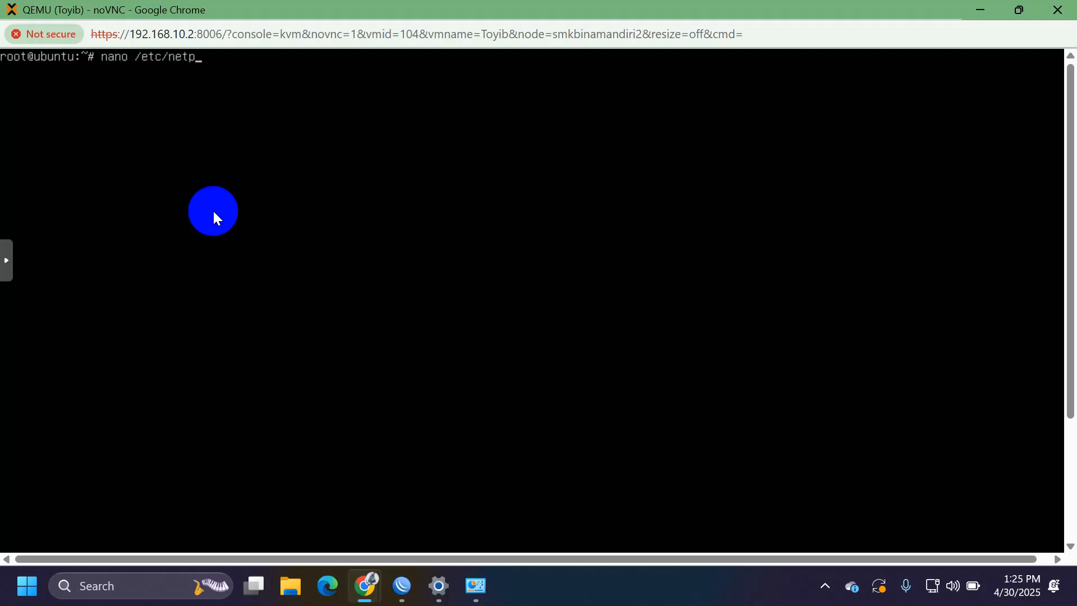
{"action": "type", "text": "lan/00-installer-conf"}
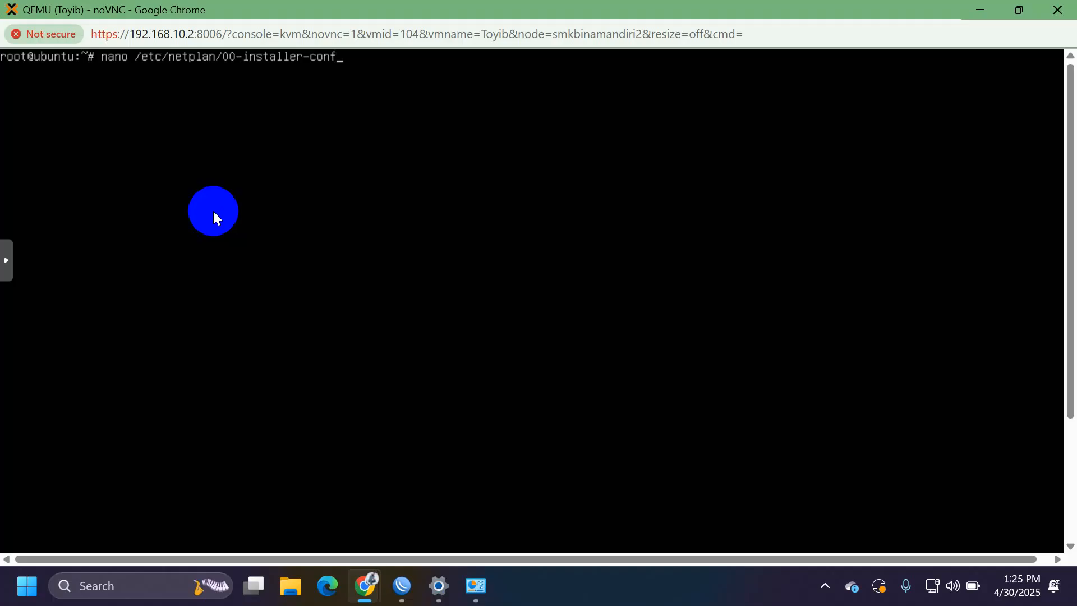
{"action": "type", "text": "ig.yaml"}
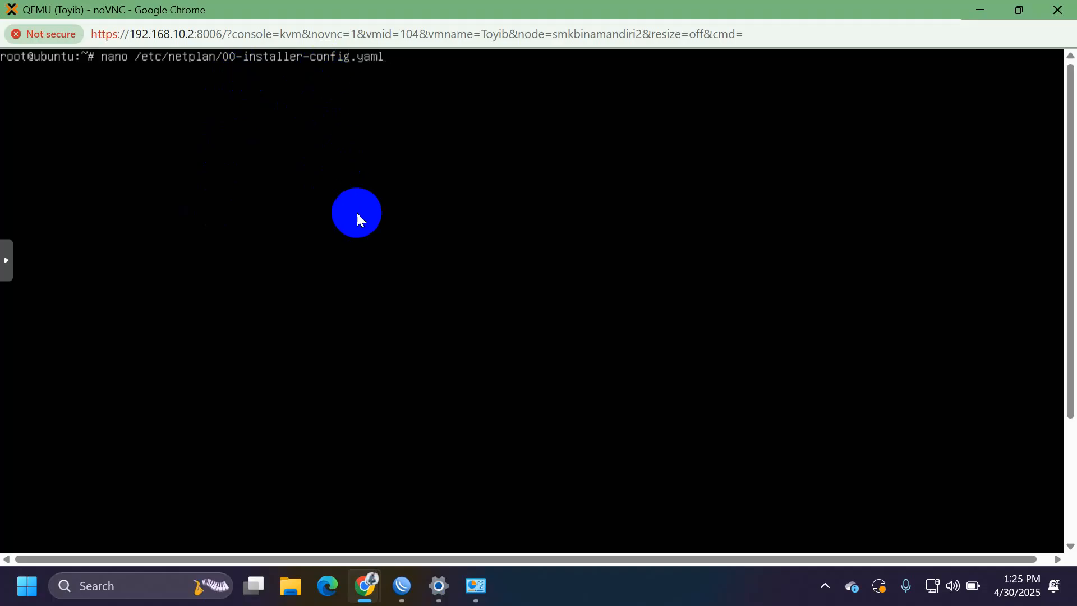
{"action": "key", "text": "super"}
Step: Launch Notepad and type nano /etc/netplan/00-installer-config.yaml into a new tab
{"action": "type", "text": "no /et"}
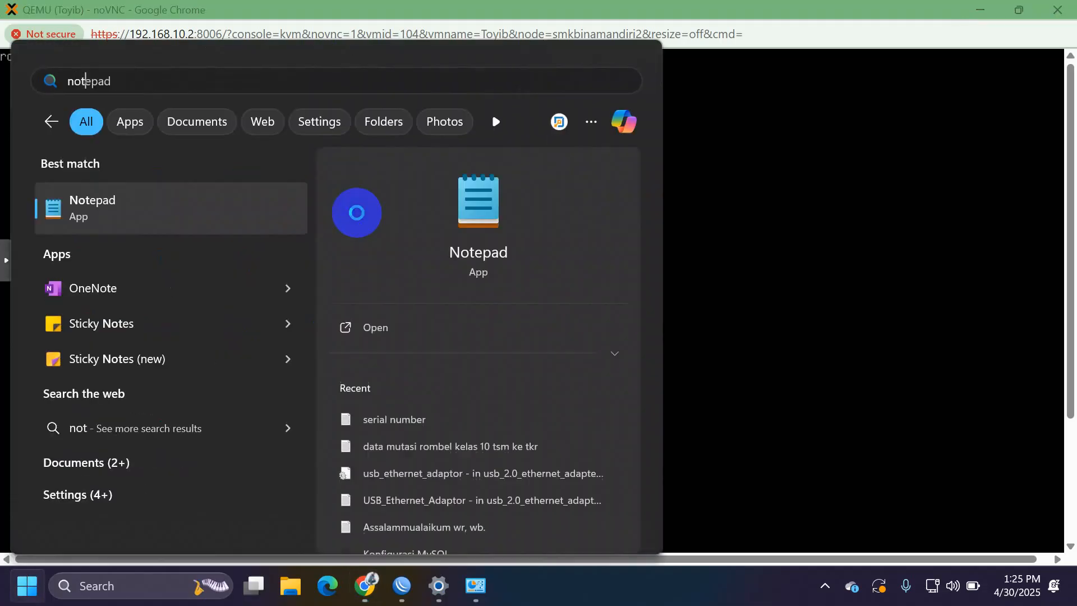
{"action": "key", "text": "Escape"}
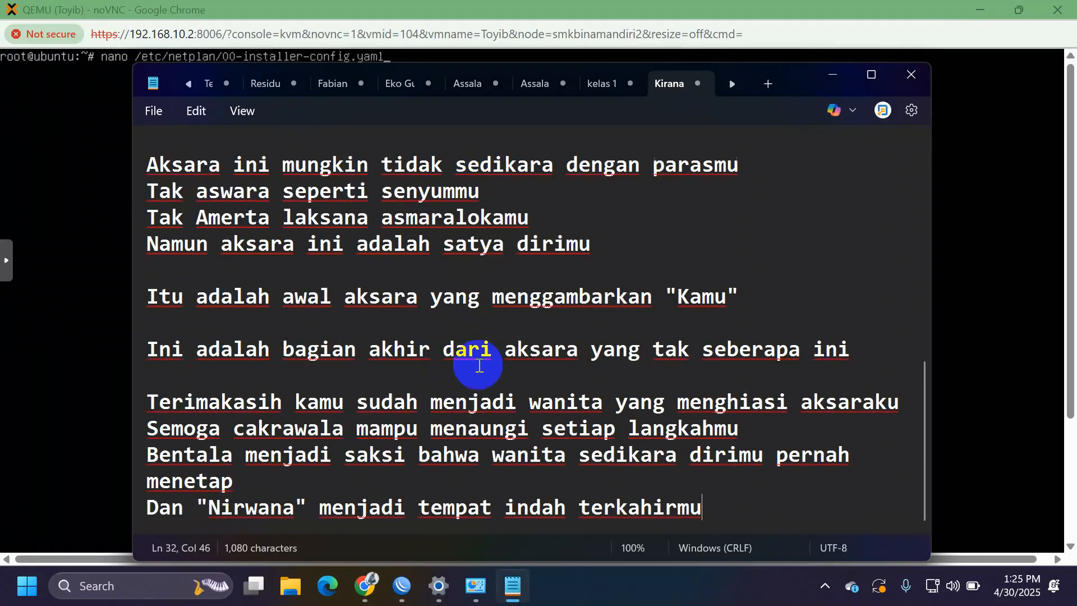
{"action": "key", "text": "ctrl+n"}
{"action": "type", "text": "nano"}
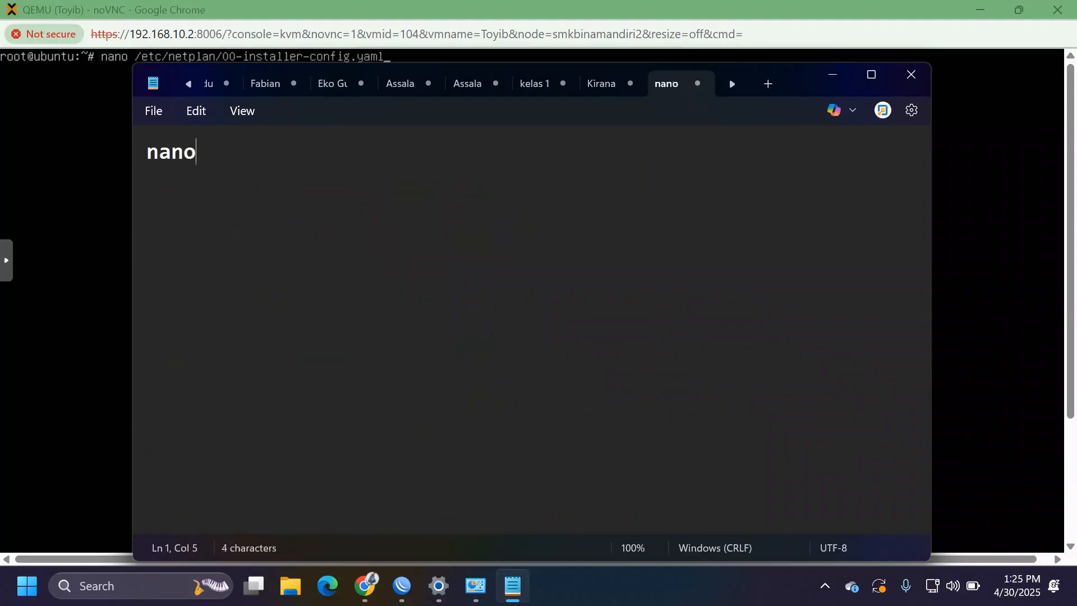
{"action": "type", "text": " /etc/netplan"}
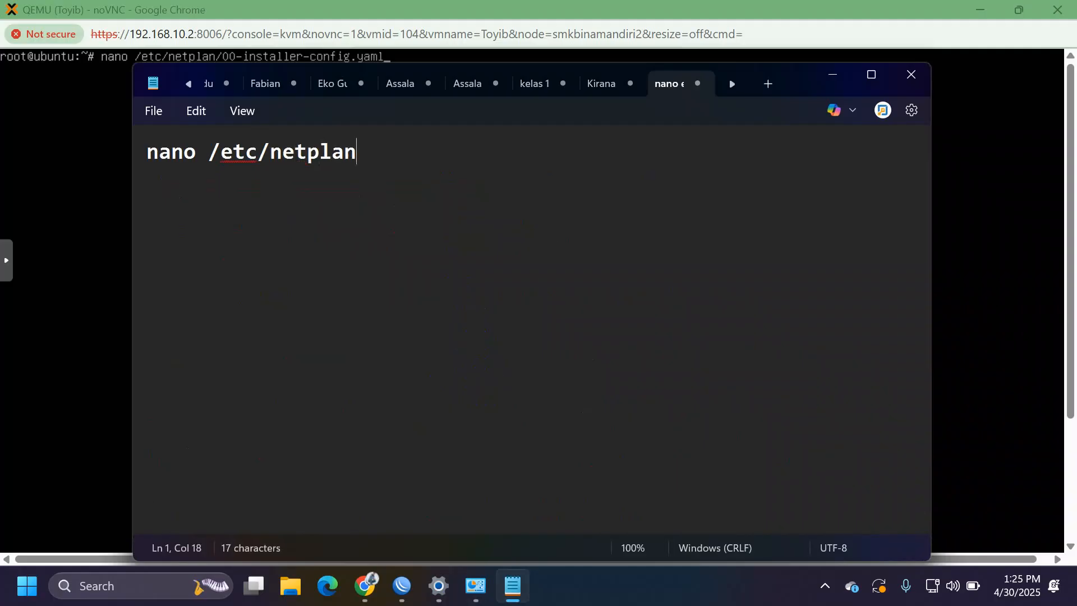
{"action": "type", "text": "/00-"}
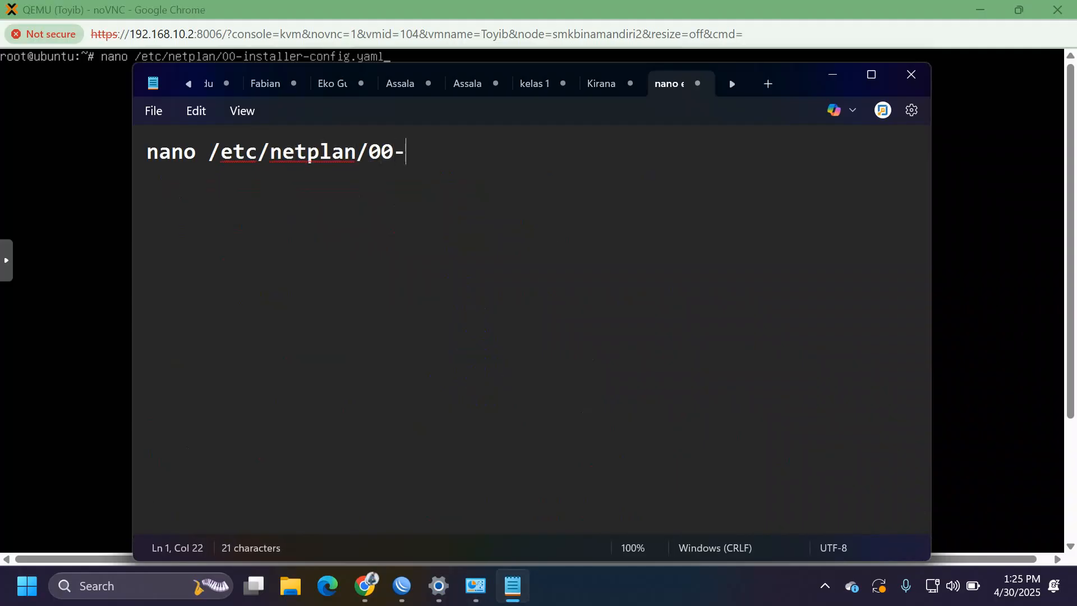
{"action": "type", "text": "installer"}
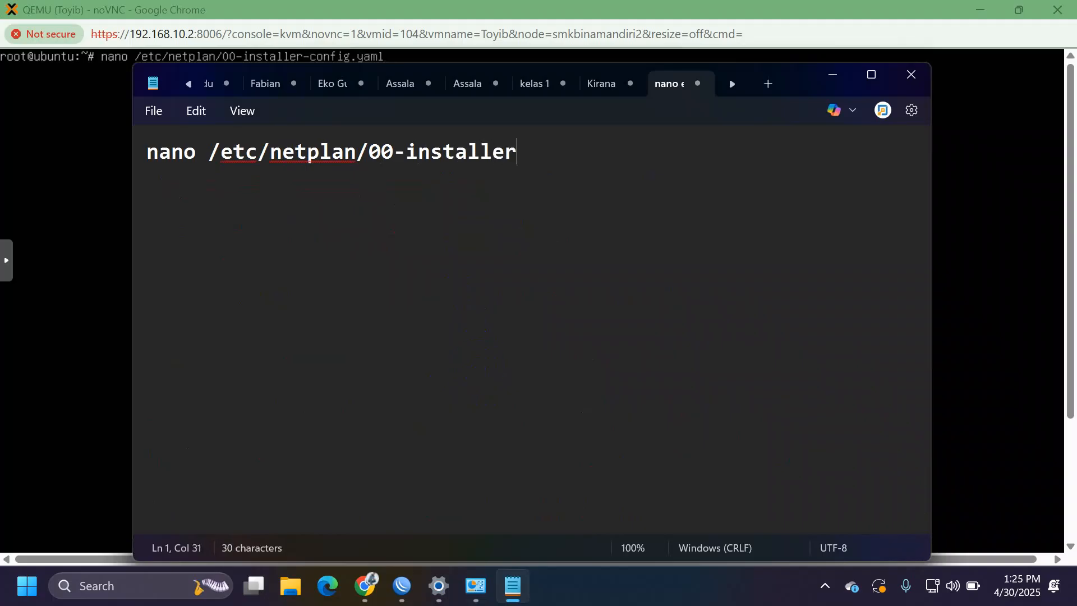
{"action": "type", "text": "-config.yaml"}
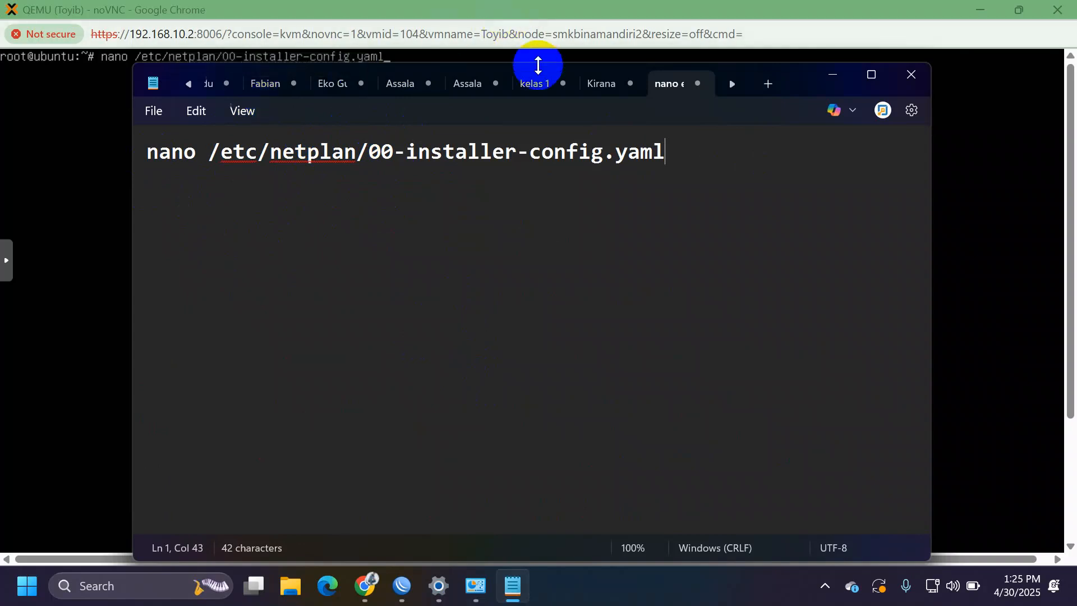
Step: Close that Notepad tab, choosing Don't save
{"action": "key", "text": "ctrl+w"}
{"action": "key", "text": "Tab"}
{"action": "key", "text": "Return"}
{"action": "key", "text": "ctrl+a"}
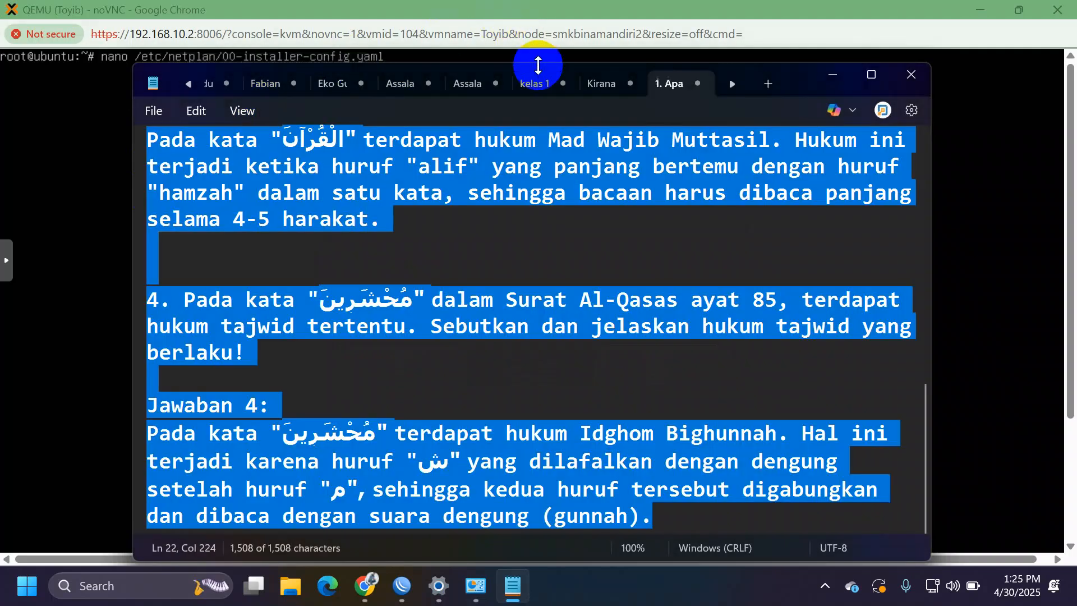
Step: Minimize Notepad and run the nano command on the netplan config in the VM console
{"action": "left_click", "coordinate": [833, 75]}
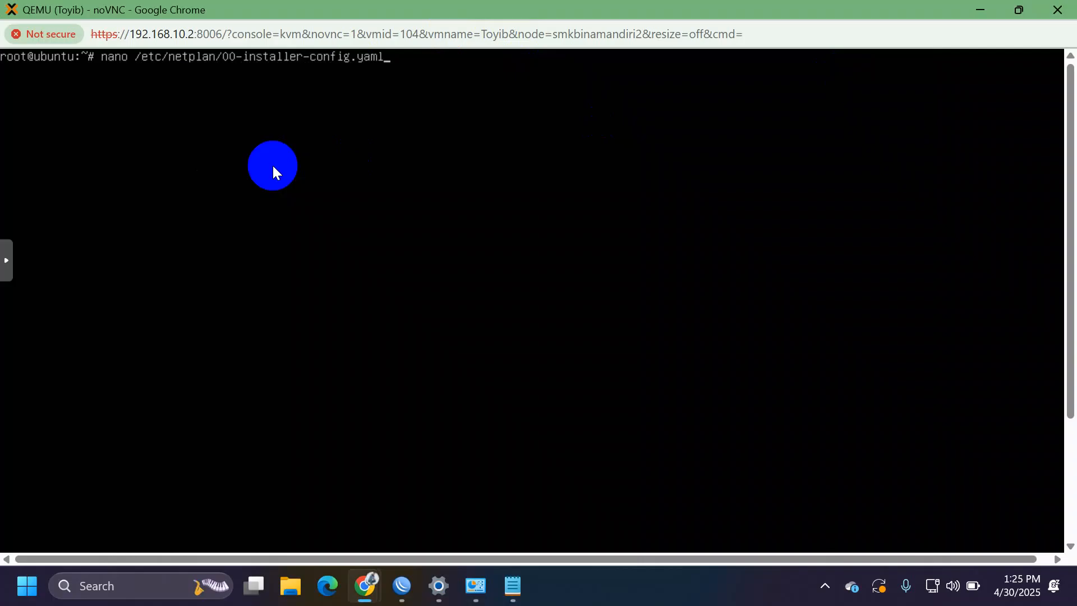
{"action": "key", "text": "Return"}
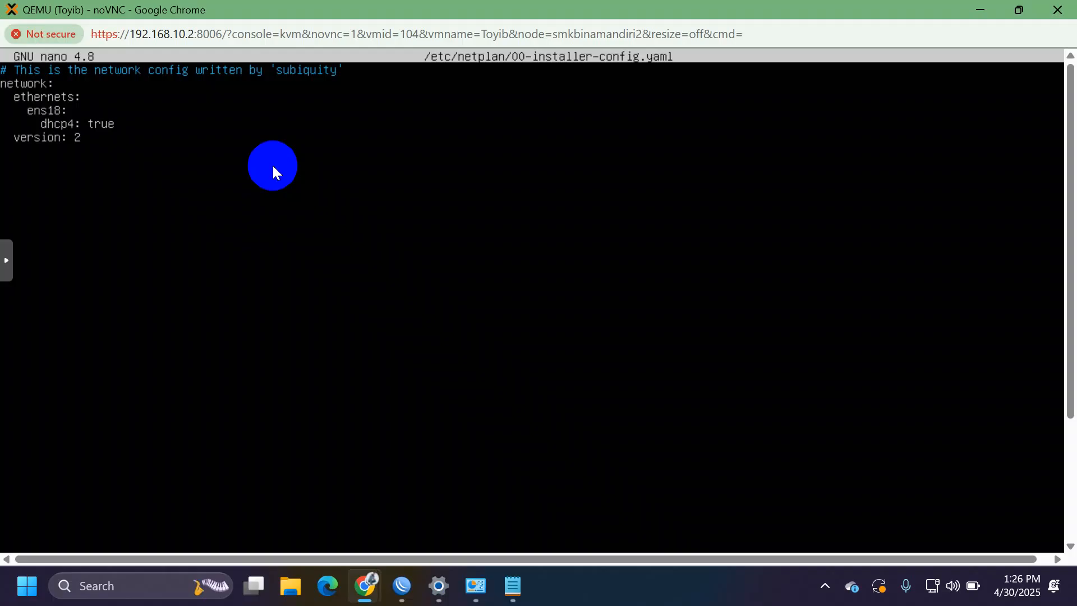
Step: Change ens18's dhcp4 from true to no and start a dhcp6: line beneath it
{"action": "key", "text": "Down"}
{"action": "key", "text": "Right"}
{"action": "key", "text": "Right"}
{"action": "key", "text": "Right"}
{"action": "key", "text": "Right"}
{"action": "key", "text": "Right"}
{"action": "key", "text": "Right"}
{"action": "key", "text": "Right"}
{"action": "key", "text": "BackSpace"}
{"action": "key", "text": "BackSpace"}
{"action": "key", "text": "BackSpace"}
{"action": "key", "text": "BackSpace"}
{"action": "type", "text": "no"}
{"action": "key", "text": "Return"}
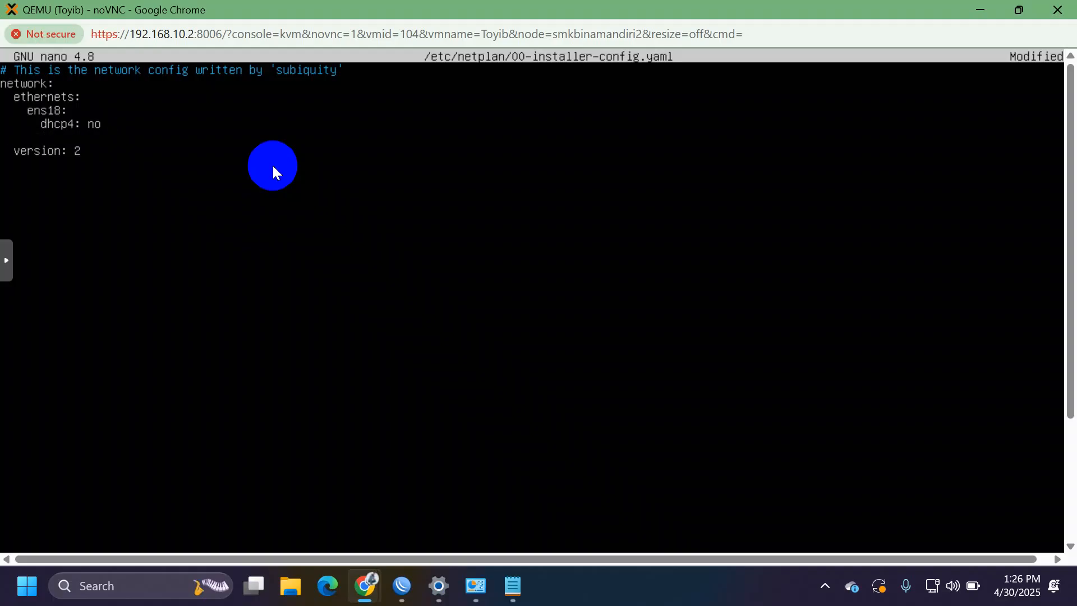
{"action": "type", "text": "dhcp"}
{"action": "type", "text": ": no"}
Step: Add 'addresses: [192.168.10.90/24]' and 'gateway4: 192.168.10.1' lines, then begin typing nameservers
{"action": "key", "text": "Return"}
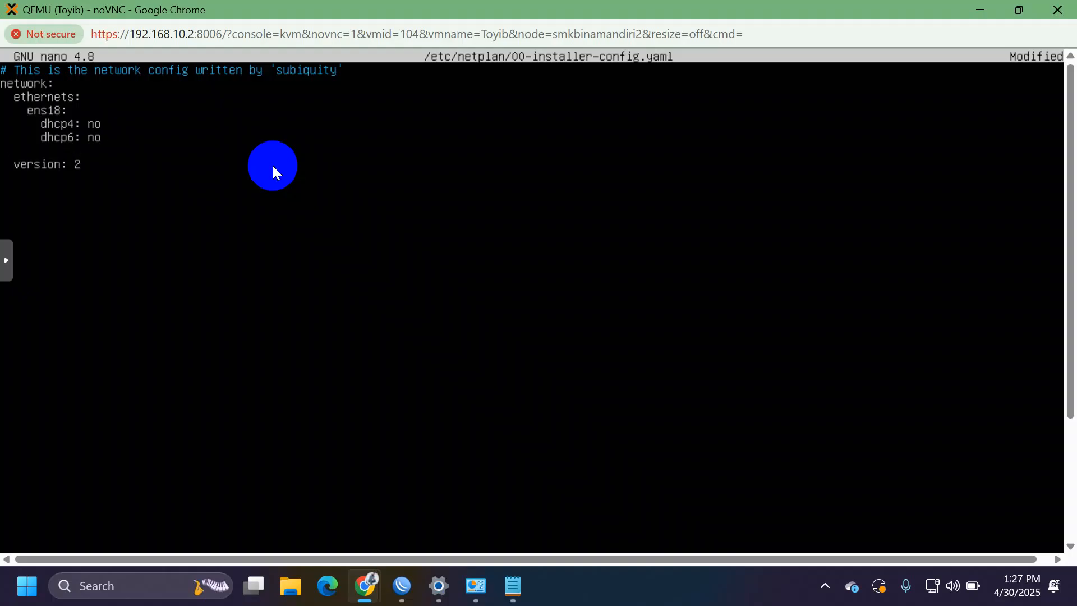
{"action": "type", "text": "addresses: [192.168.10"}
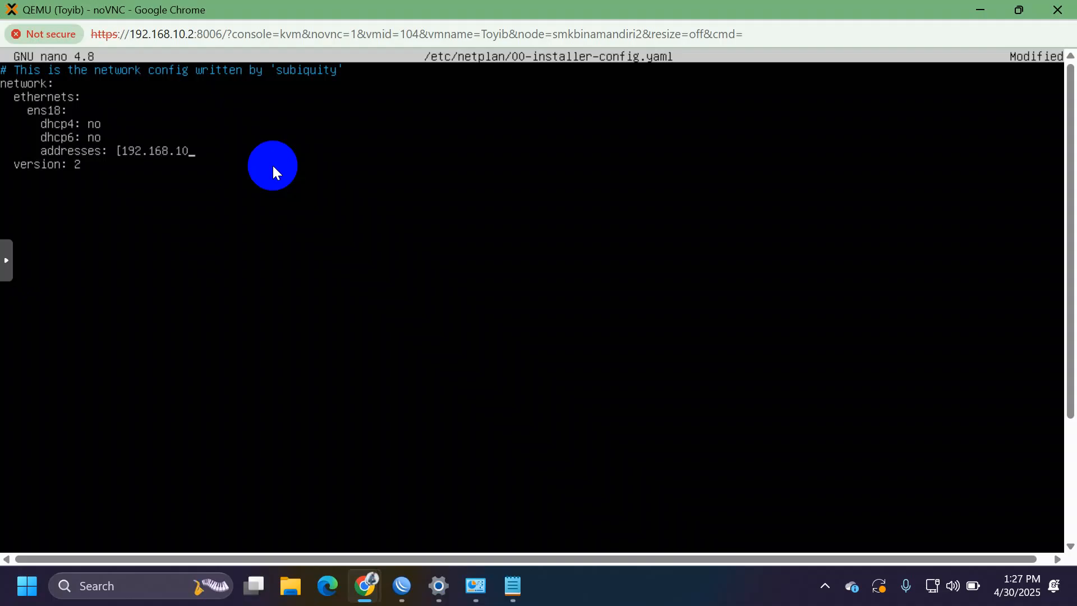
{"action": "type", "text": "."}
{"action": "type", "text": "90/24]"}
{"action": "key", "text": "Return"}
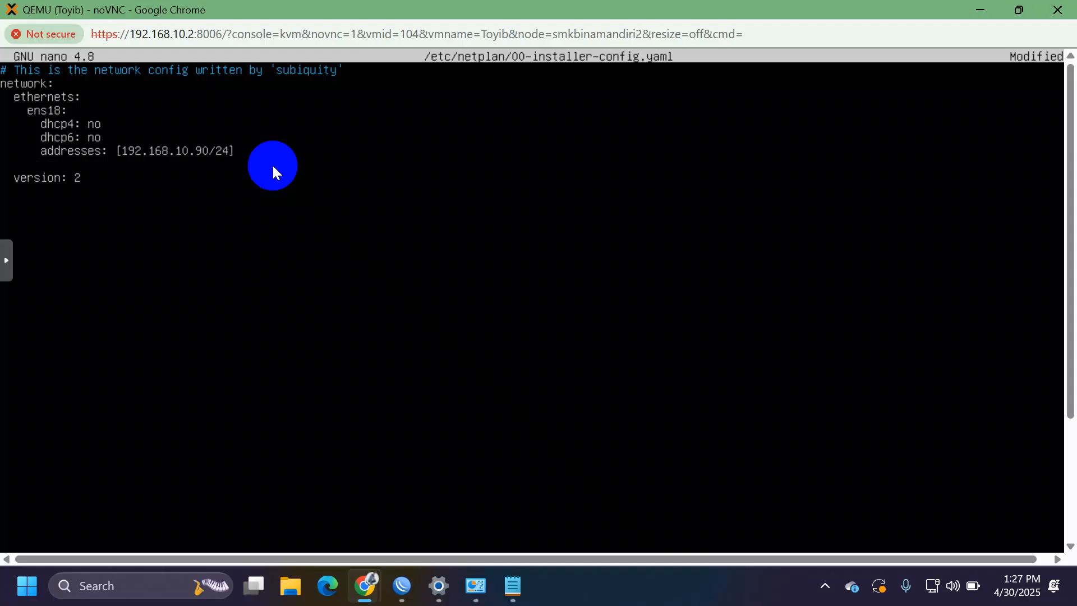
{"action": "type", "text": "gateway4: 192.168"}
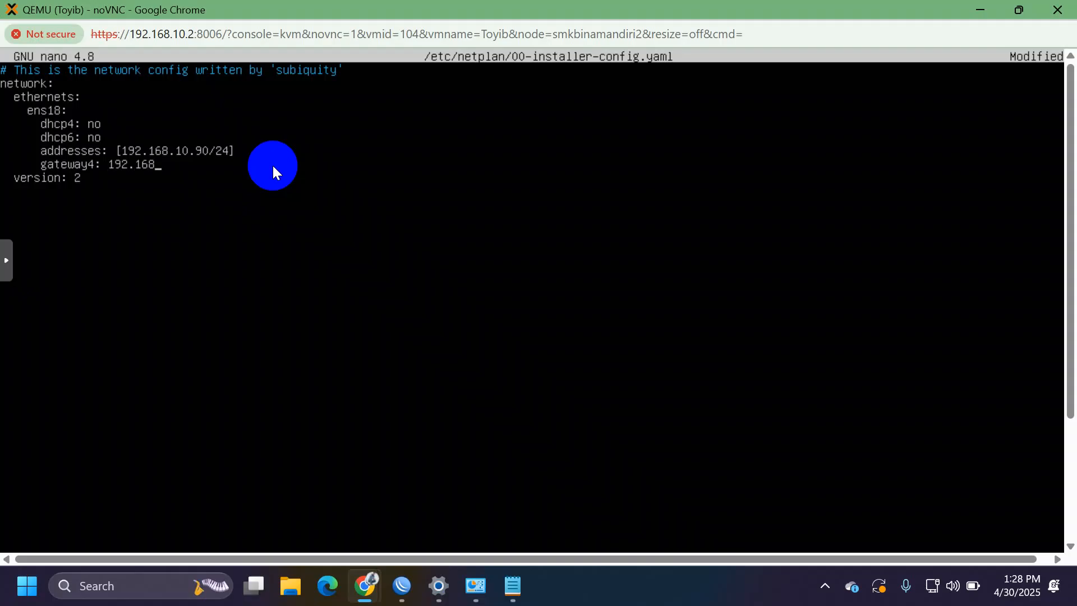
{"action": "type", "text": ".10.1"}
{"action": "key", "text": "Return"}
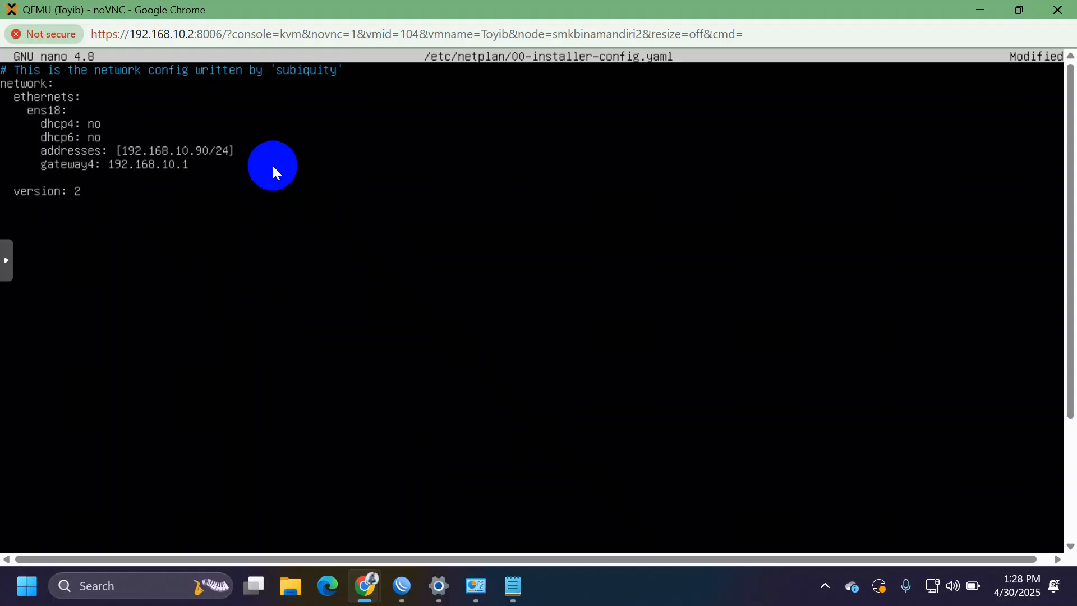
{"action": "type", "text": "nameservers"}
Step: Complete 'nameservers:' and add 'addresses: [8.8.8.8]' on the line beneath it
{"action": "type", "text": ":"}
{"action": "key", "text": "Return"}
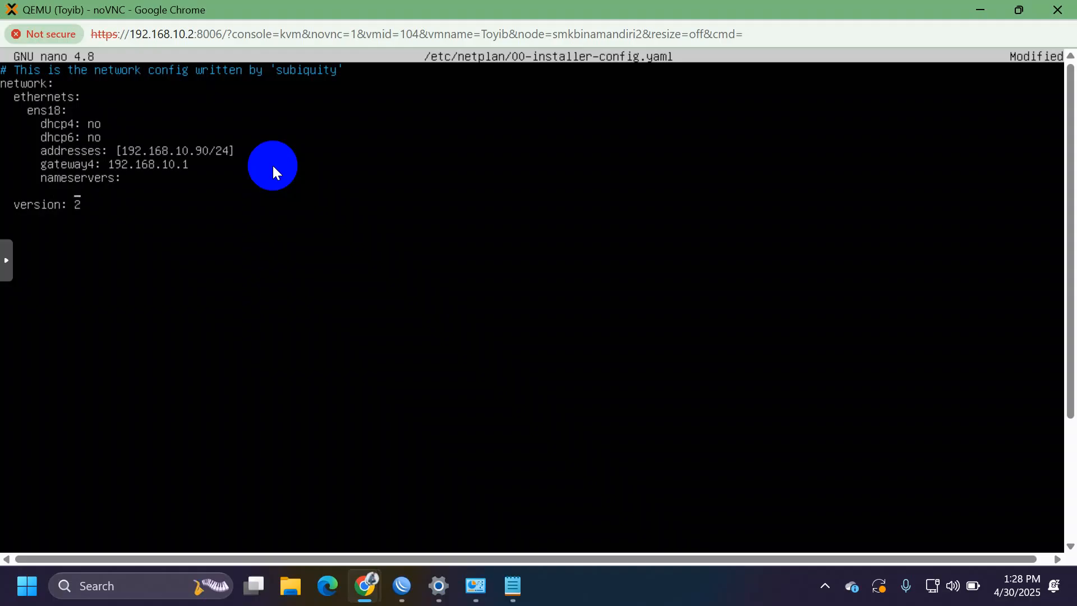
{"action": "type", "text": "addresses: [8.8.8.8"}
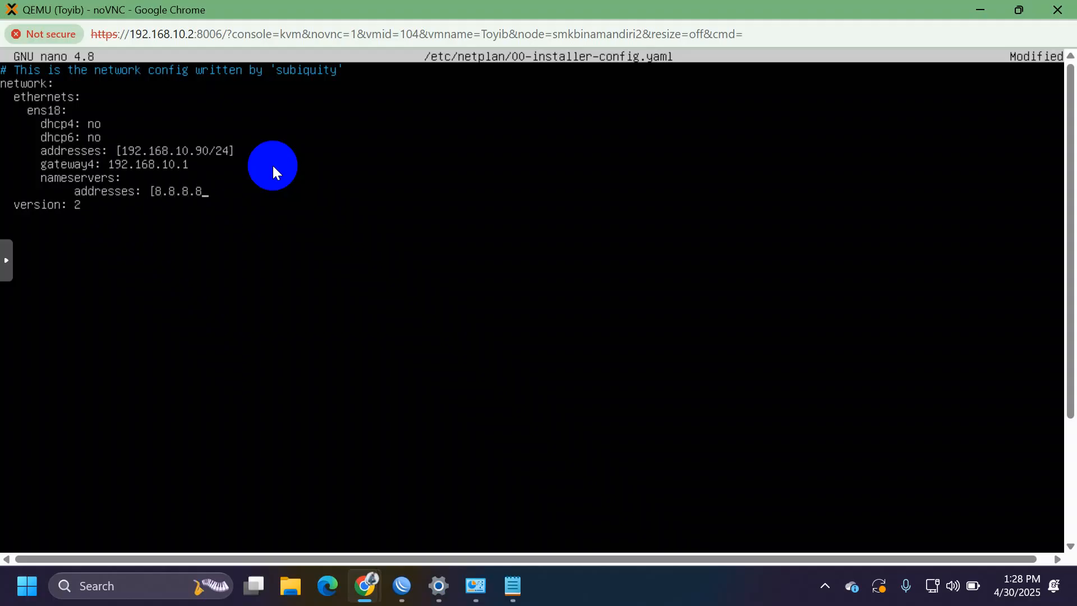
{"action": "type", "text": "]"}
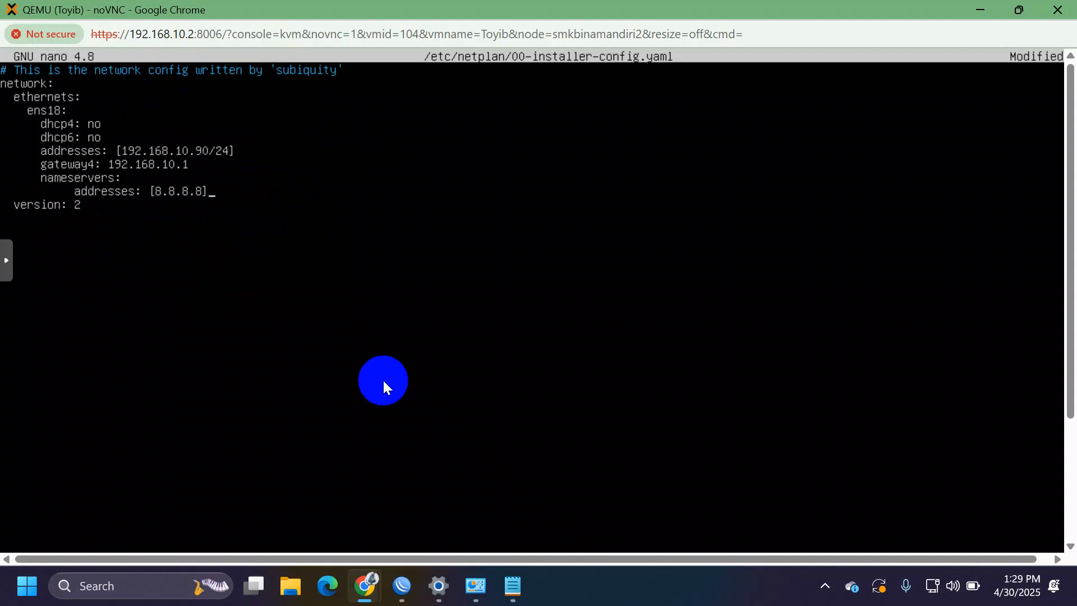
{"action": "left_click_drag", "start_coordinate": [1073, 283], "coordinate": [1071, 516]}
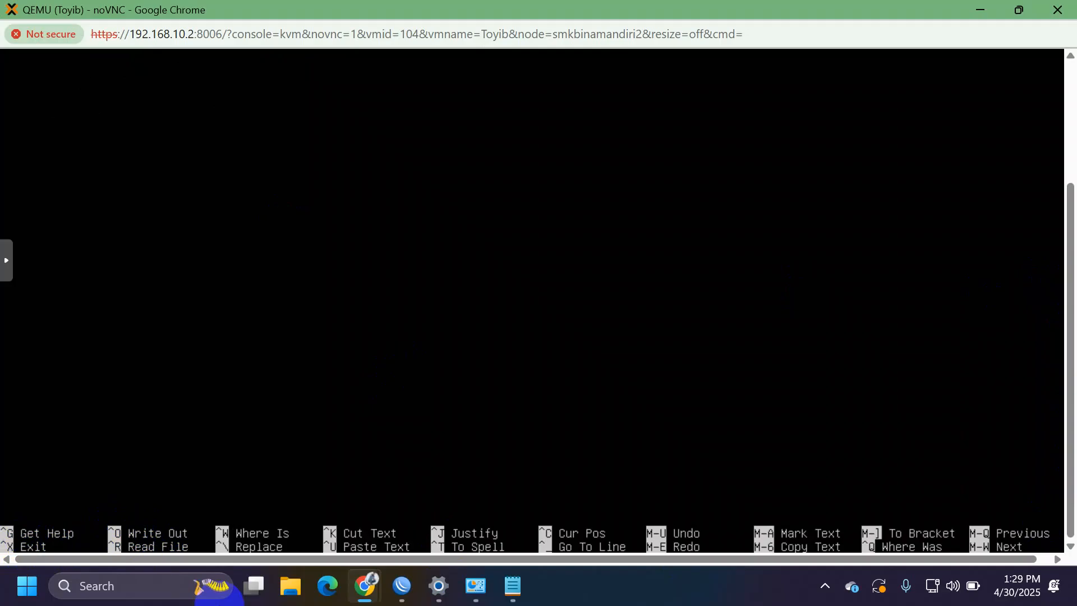
Step: Save the edited netplan file in nano and run 'netplan apply' to load the static address
{"action": "key", "text": "ctrl+x"}
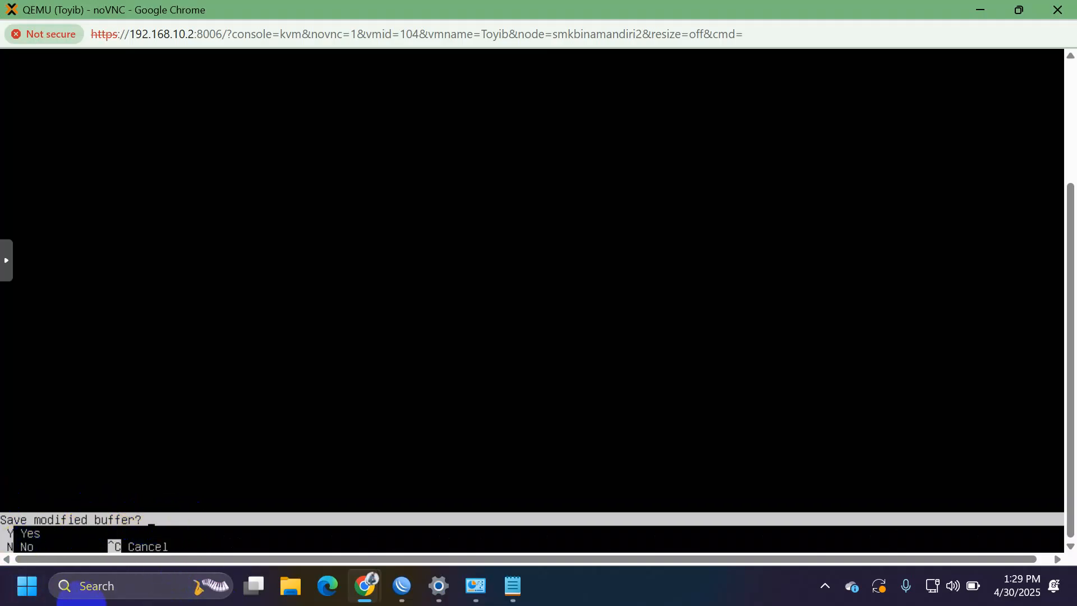
{"action": "key", "text": "y"}
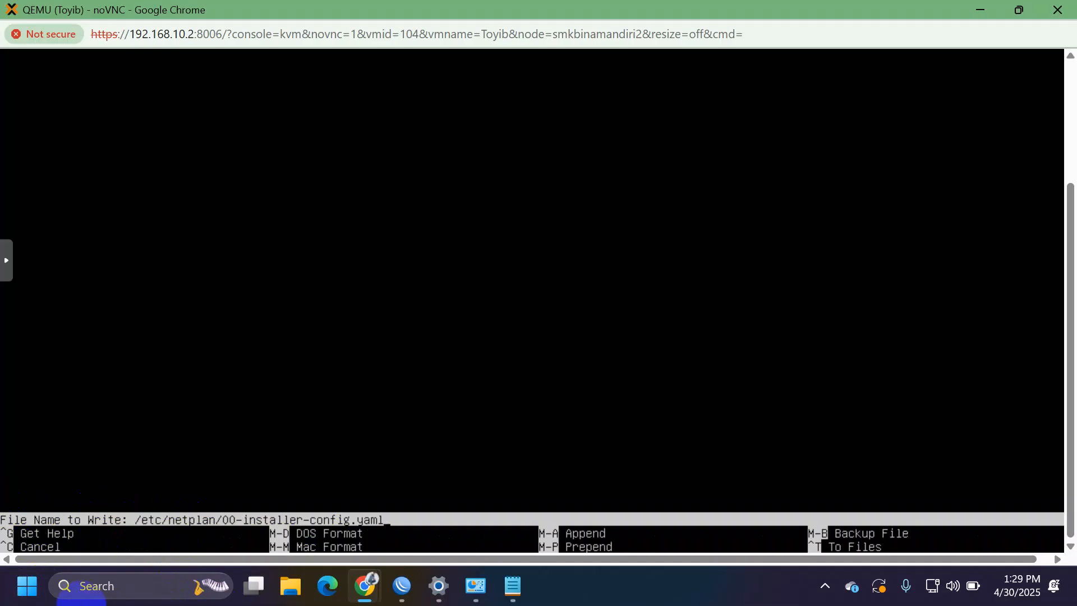
{"action": "key", "text": "Return"}
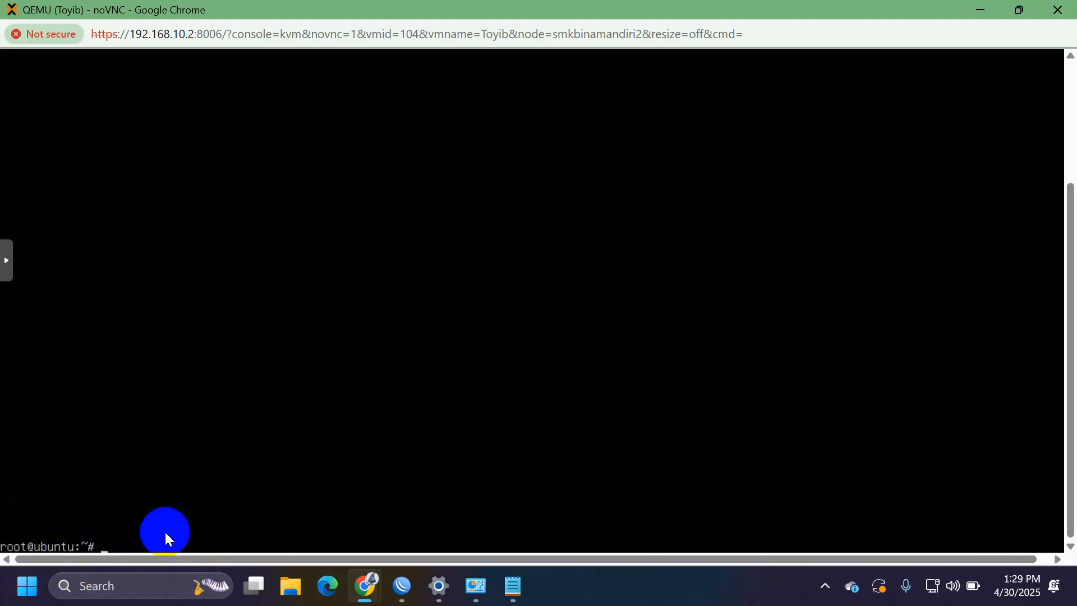
{"action": "type", "text": "netplan apply"}
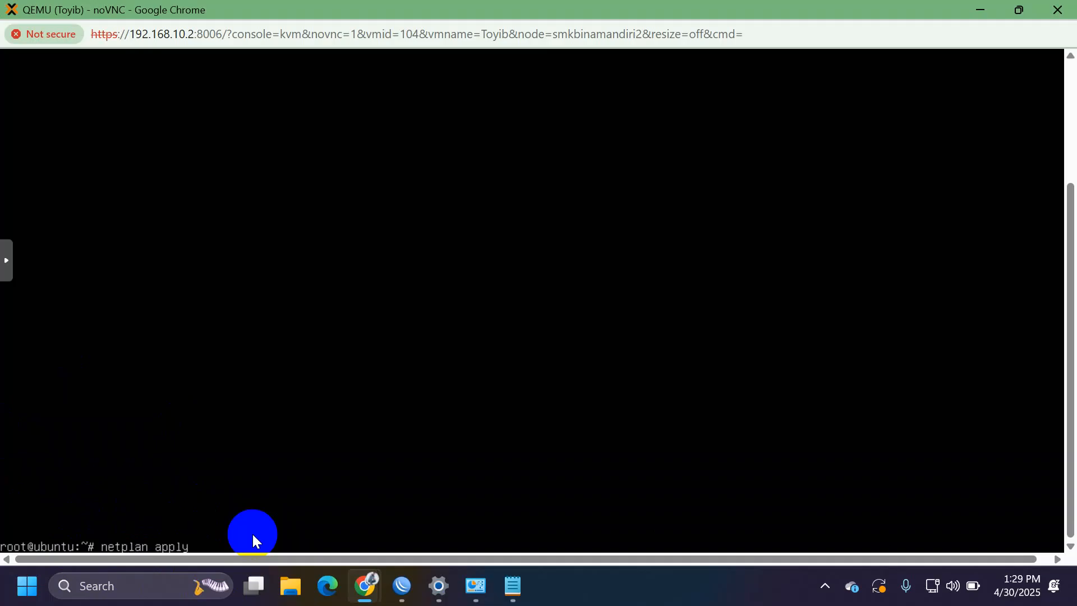
{"action": "key", "text": "Return"}
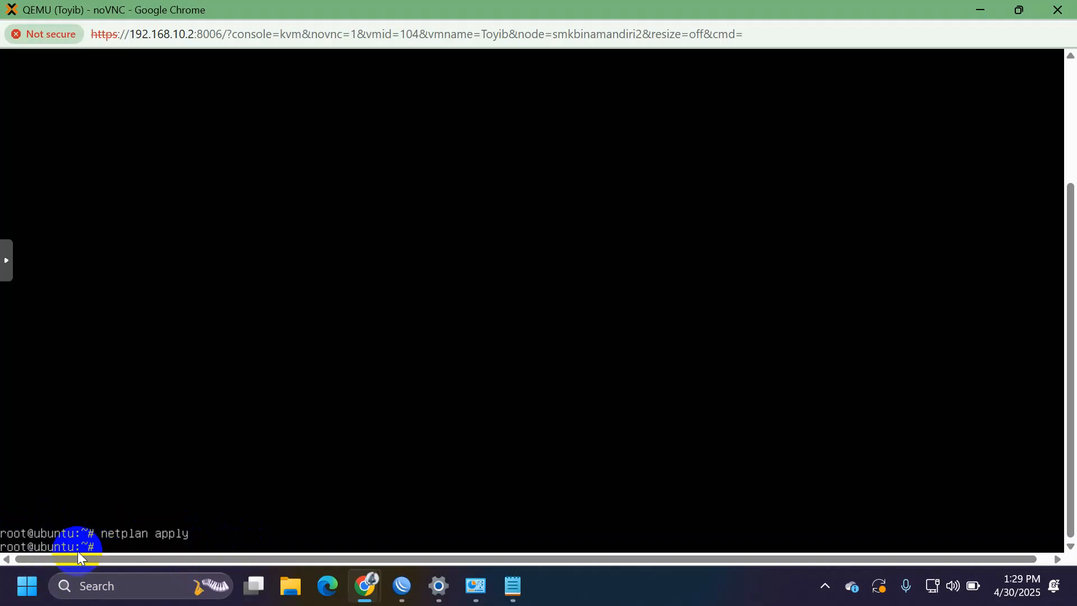
Step: Check with ip a that ens18 has 192.168.10.90/24, then ping 8.8.8.8 successfully
{"action": "type", "text": "ip a"}
{"action": "key", "text": "Return"}
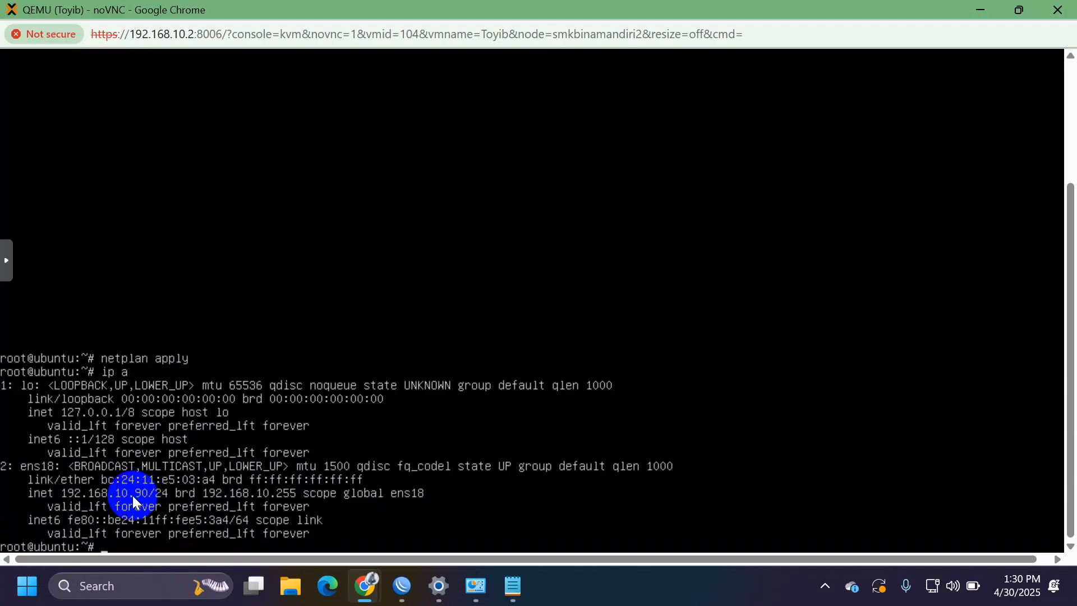
{"action": "type", "text": "ping 8."}
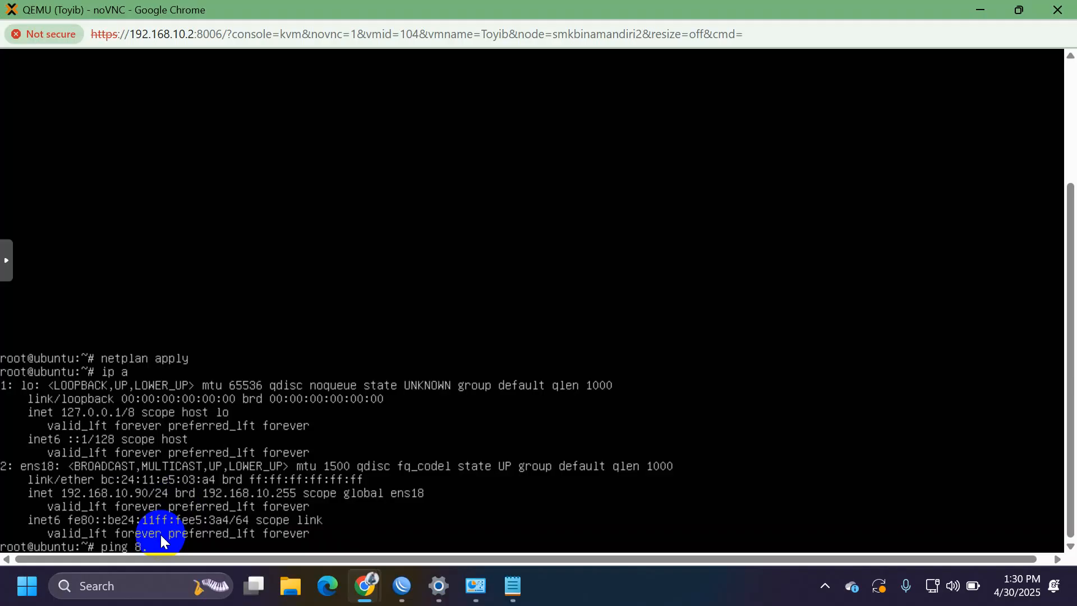
{"action": "type", "text": "8.8.8"}
{"action": "key", "text": "Return"}
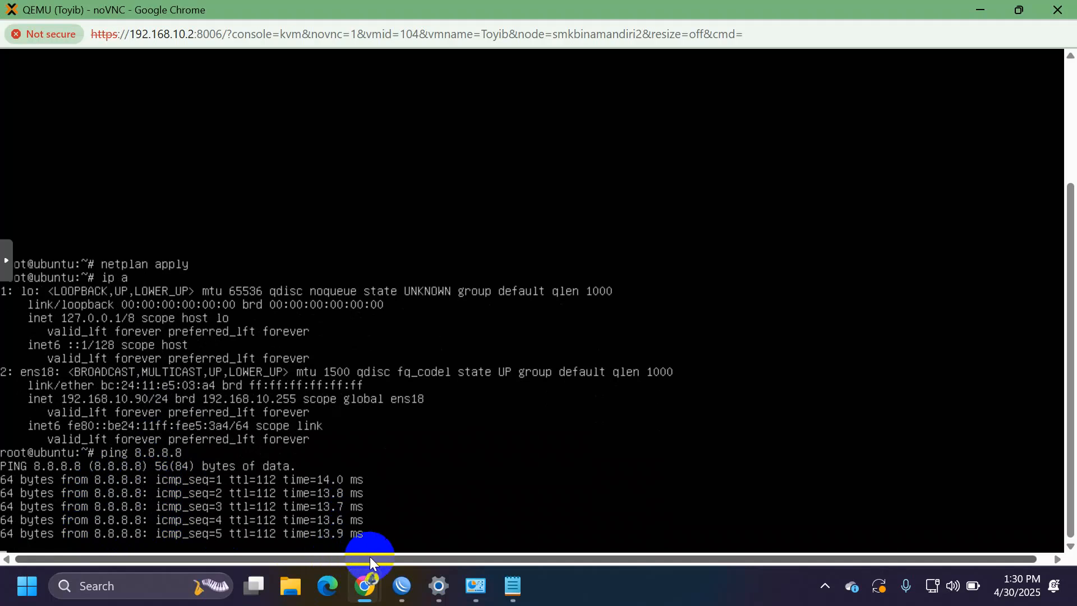
{"action": "key", "text": "ctrl+c"}
Step: Clear the VM console back to a bare root prompt
{"action": "type", "text": "clear"}
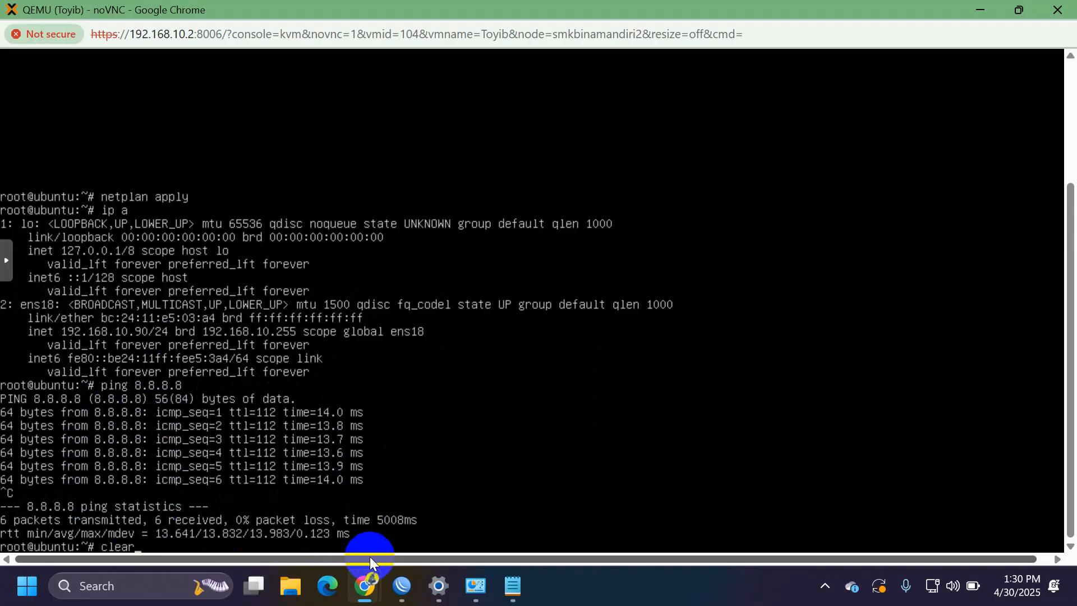
{"action": "key", "text": "Return"}
{"action": "left_click_drag", "start_coordinate": [1071, 418], "coordinate": [1062, 187]}
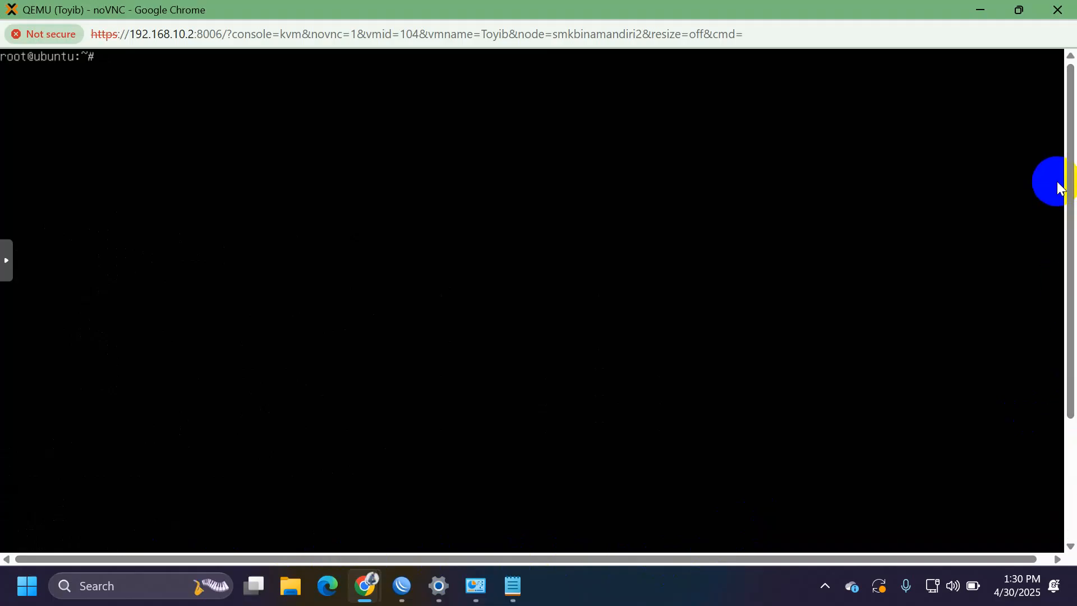
Step: Run apt update, then enter 'apt install openssh-server -y' at the prompt
{"action": "type", "text": "apt update"}
{"action": "key", "text": "Return"}
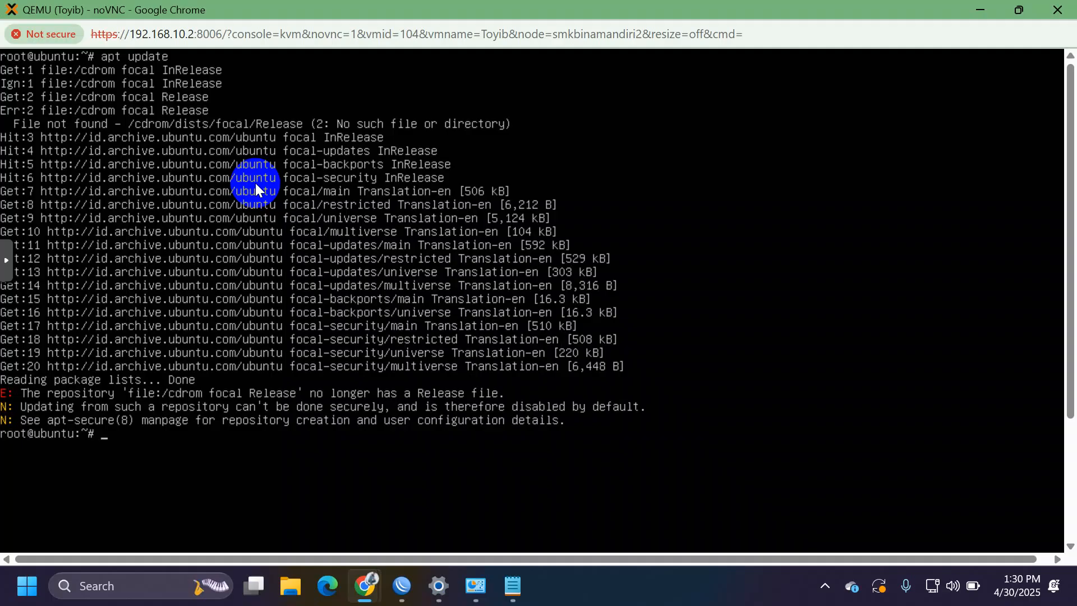
{"action": "type", "text": "apt install openssh-s"}
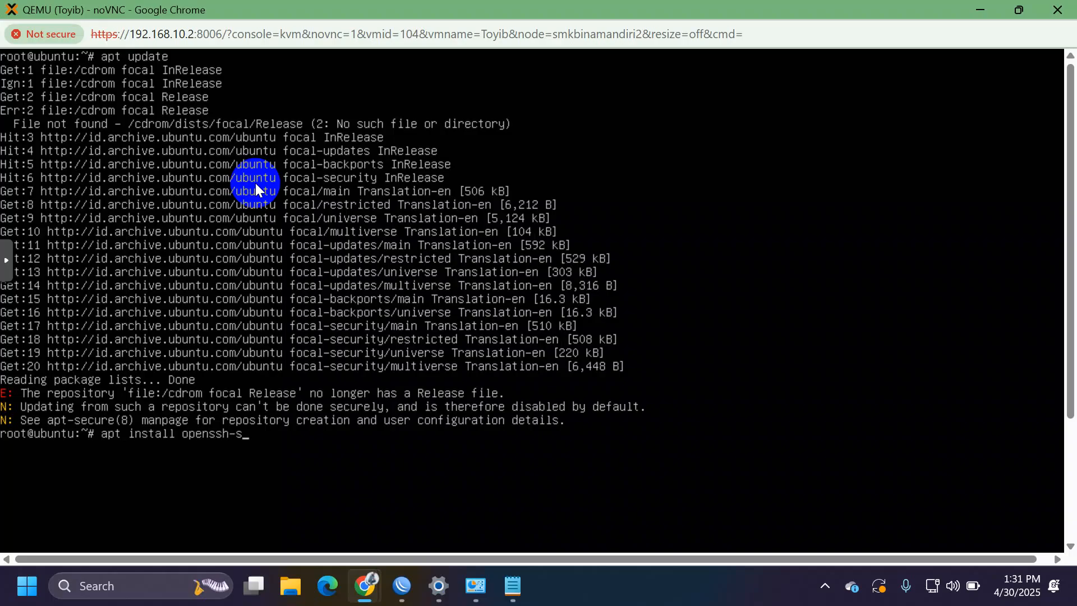
{"action": "type", "text": "erver -y"}
Step: Install openssh-server, then clear the console once the installation finishes
{"action": "key", "text": "Return"}
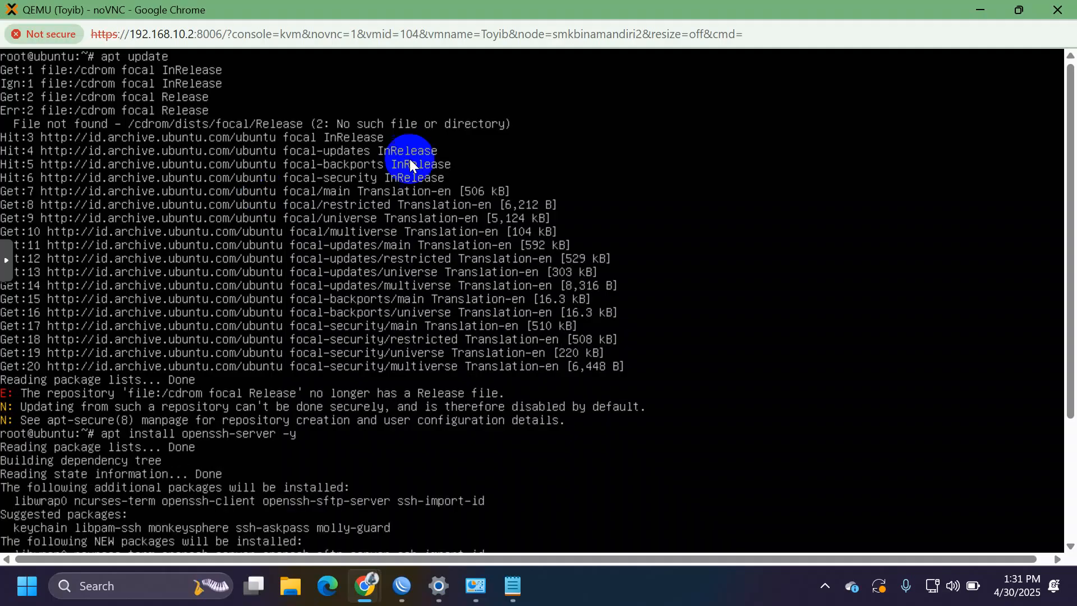
{"action": "left_click_drag", "start_coordinate": [1070, 233], "coordinate": [1068, 455]}
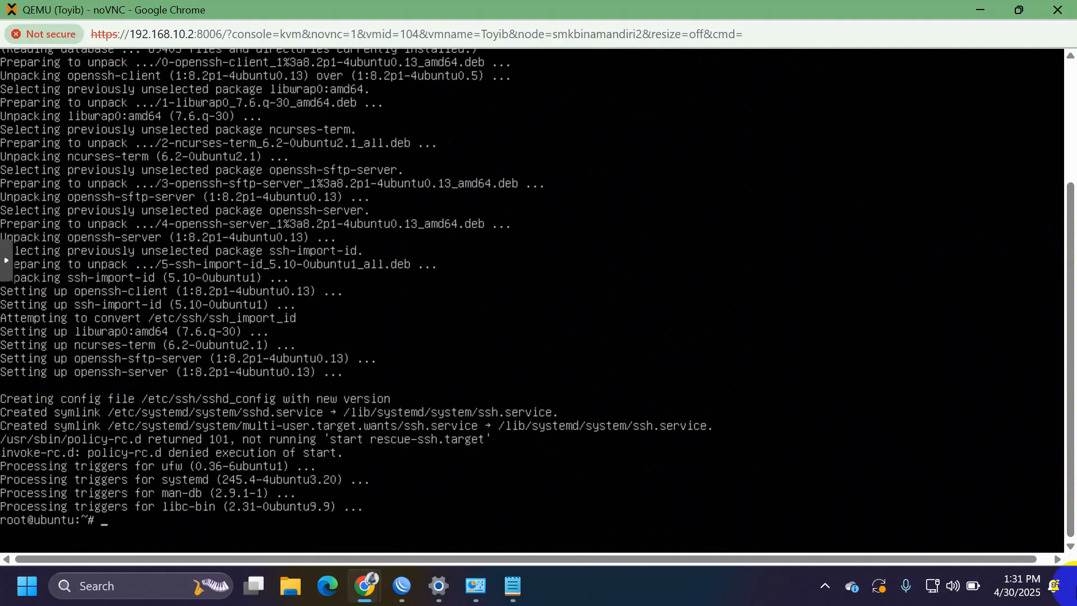
{"action": "type", "text": "clear"}
{"action": "key", "text": "Return"}
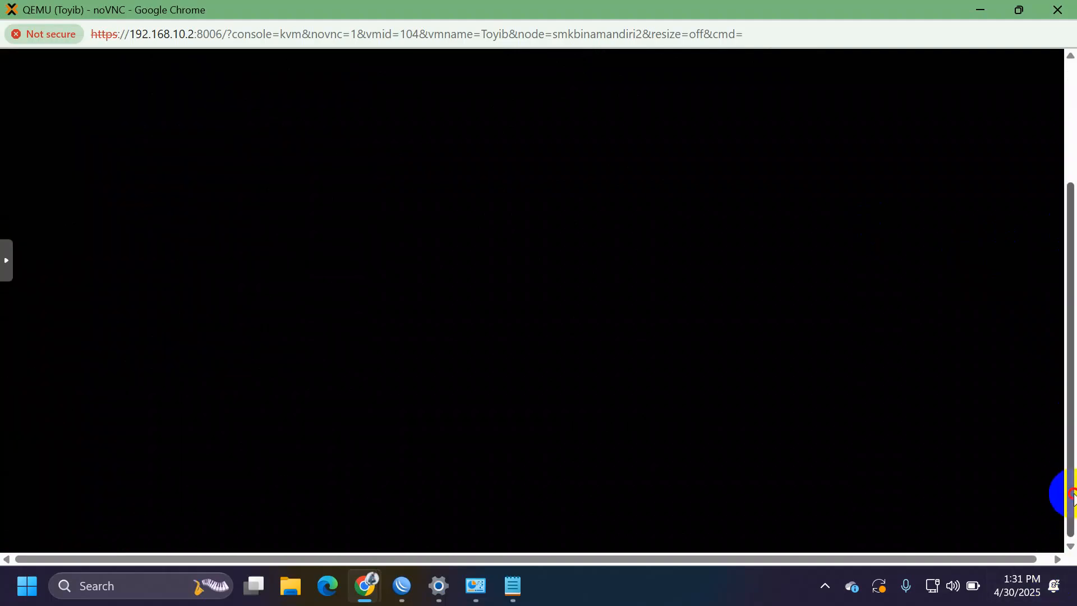
{"action": "scroll", "coordinate": [1027, 148], "scroll_direction": "up", "scroll_amount": 2}
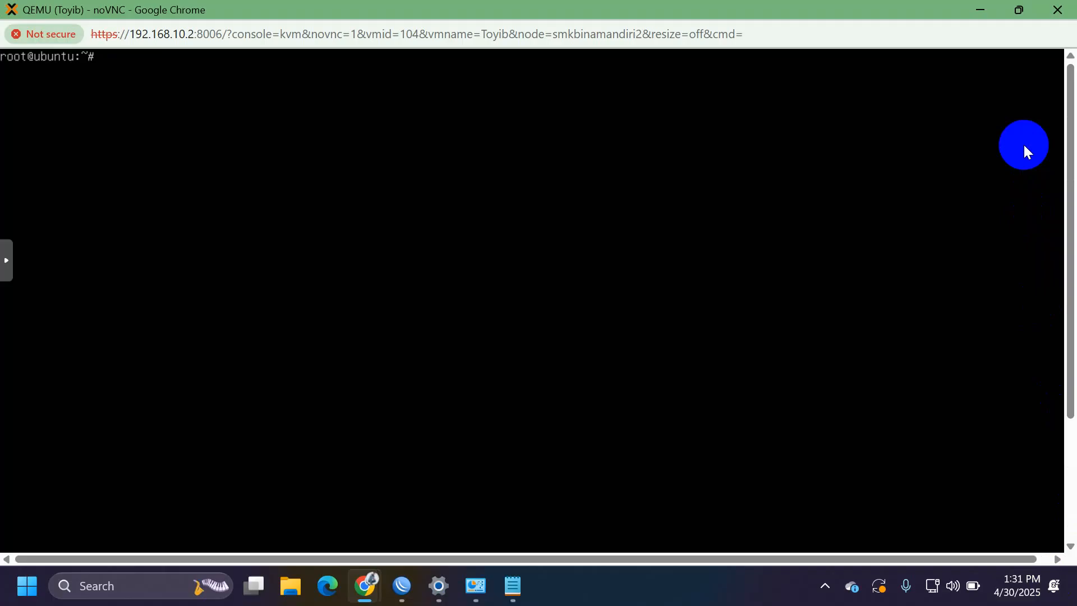
{"action": "key", "text": "super"}
Step: Try a PuTTY SSH connection to 192.168.10.90, then close the window when it's refused
{"action": "type", "text": "pu"}
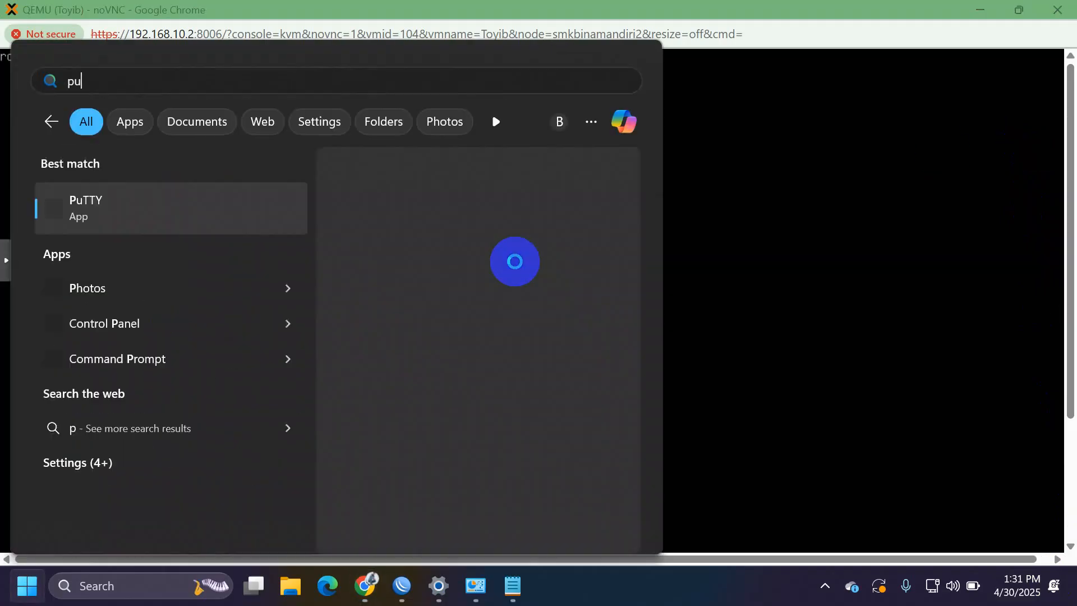
{"action": "key", "text": "Return"}
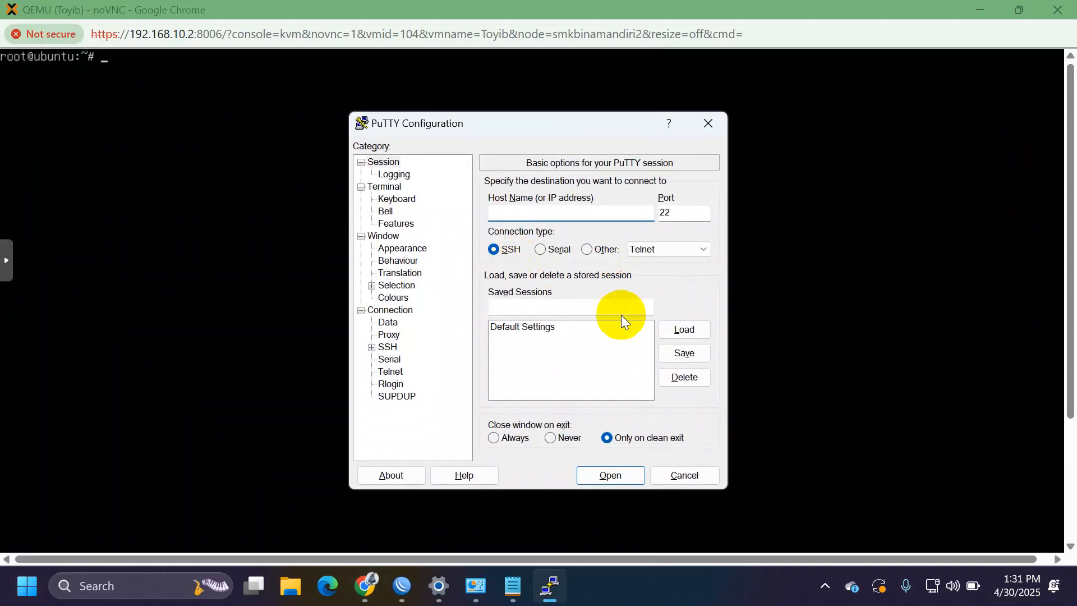
{"action": "type", "text": "192.168.10.90"}
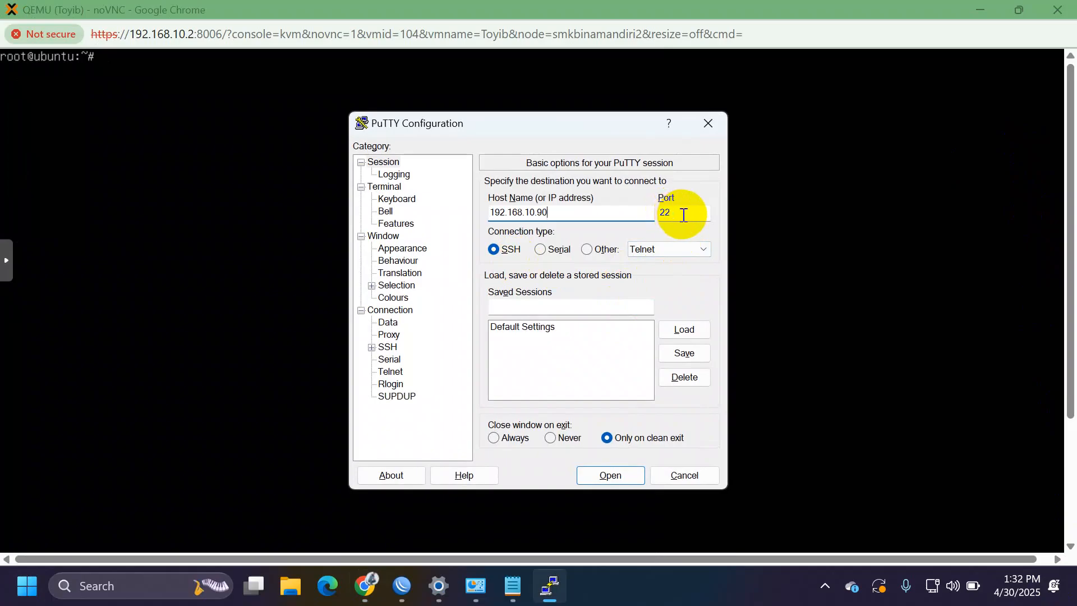
{"action": "left_click", "coordinate": [611, 478]}
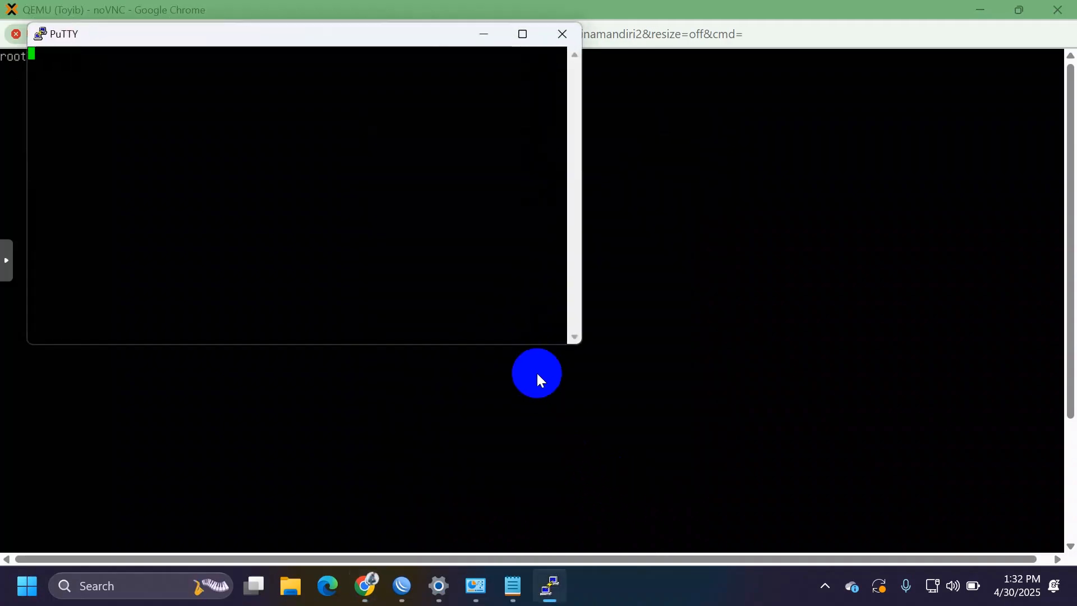
{"action": "left_click", "coordinate": [613, 351]}
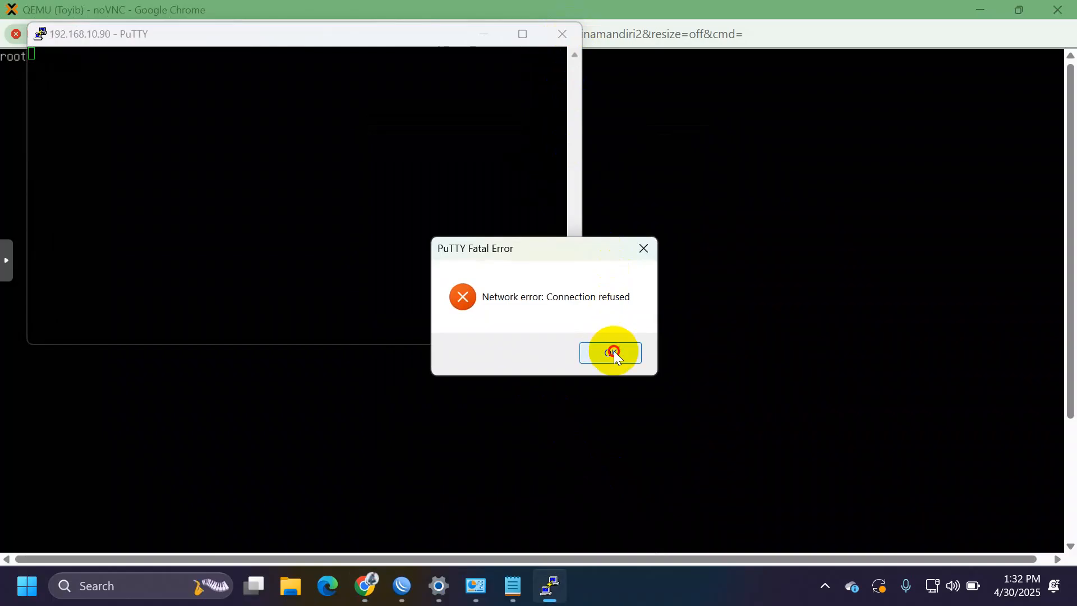
{"action": "left_click", "coordinate": [561, 33]}
Step: Check the ssh service status, which shows inactive (dead), and start typing the reboot command
{"action": "type", "text": "nano /"}
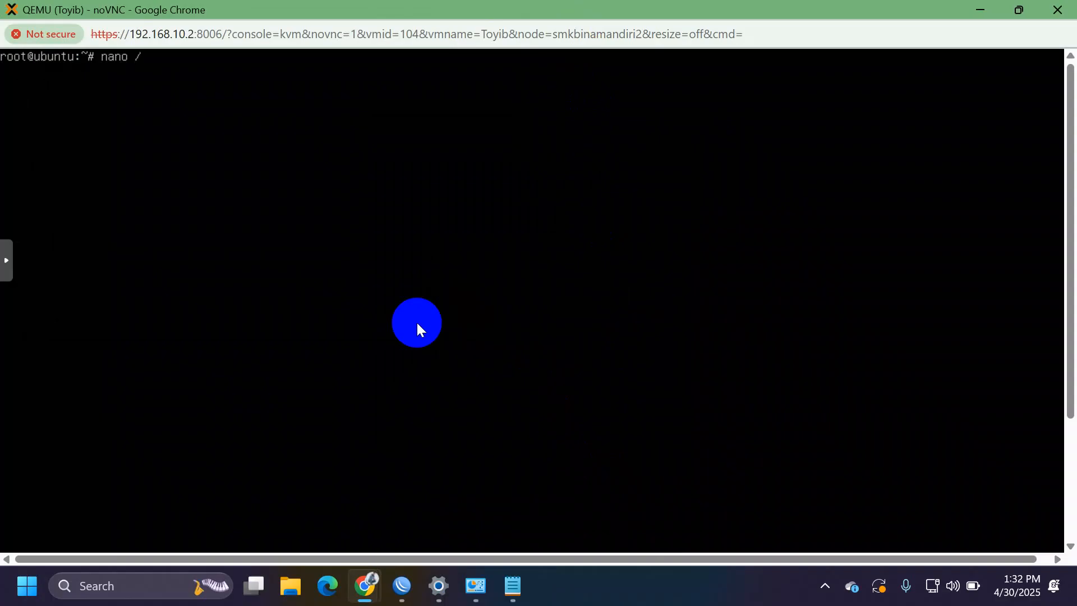
{"action": "key", "text": "ctrl+u"}
{"action": "type", "text": "systemctl su"}
{"action": "key", "text": "BackSpace"}
{"action": "type", "text": "tatus ssh"}
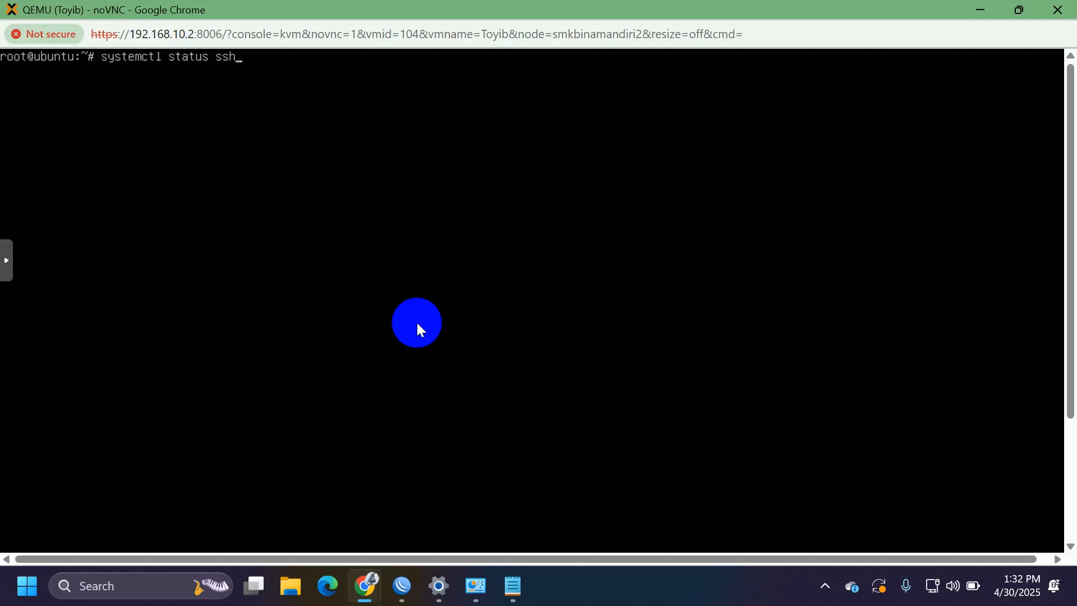
{"action": "key", "text": "Return"}
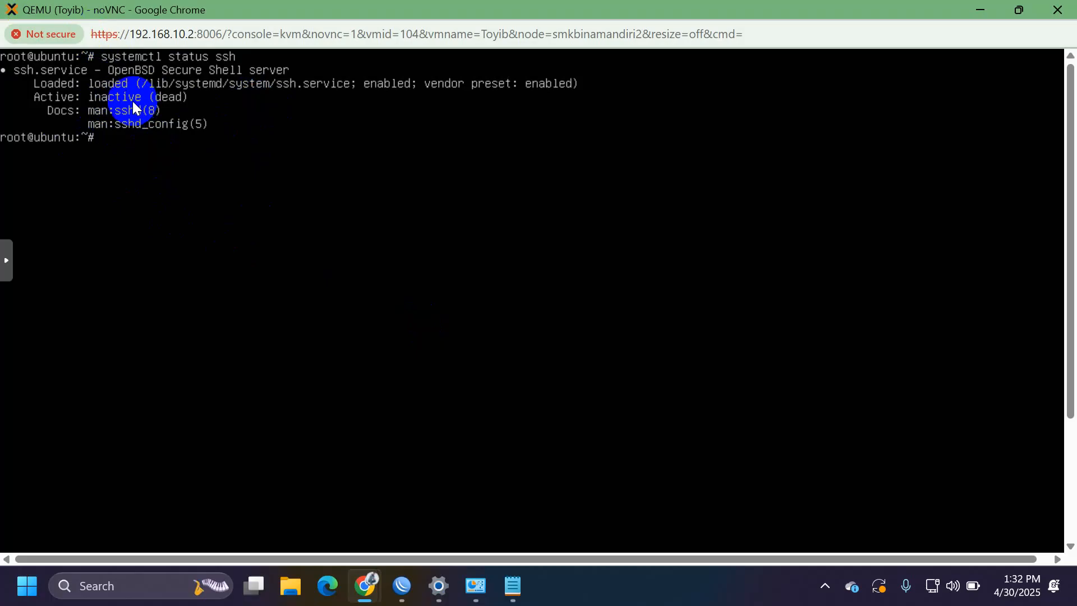
{"action": "type", "text": "reboor"}
{"action": "key", "text": "BackSpace"}
Step: Reboot VM 104 and log back in as root at the console
{"action": "type", "text": "t"}
{"action": "key", "text": "Return"}
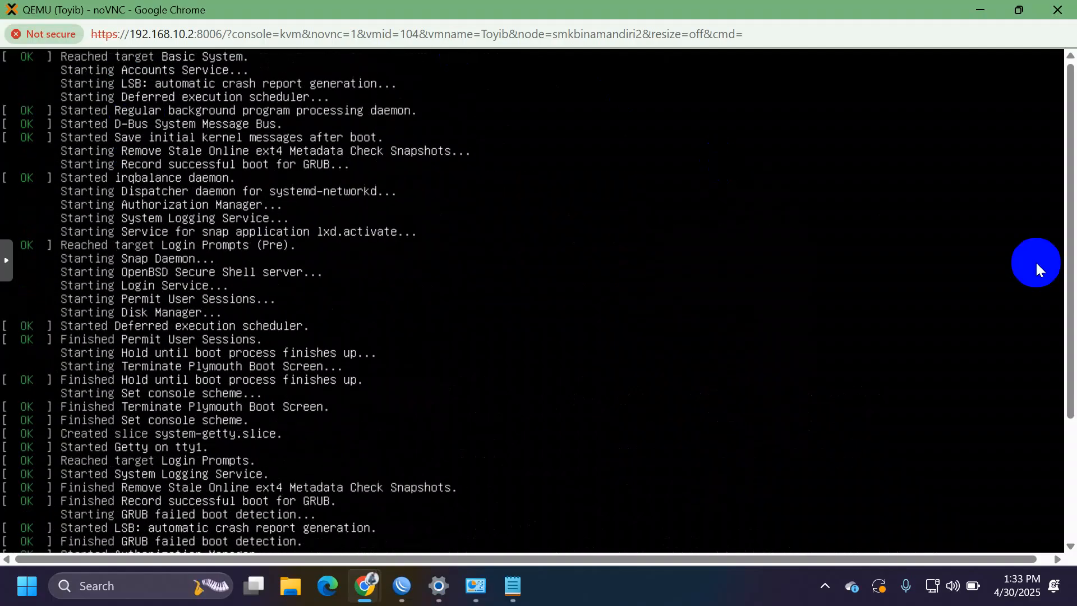
{"action": "type", "text": "root"}
{"action": "key", "text": "Return"}
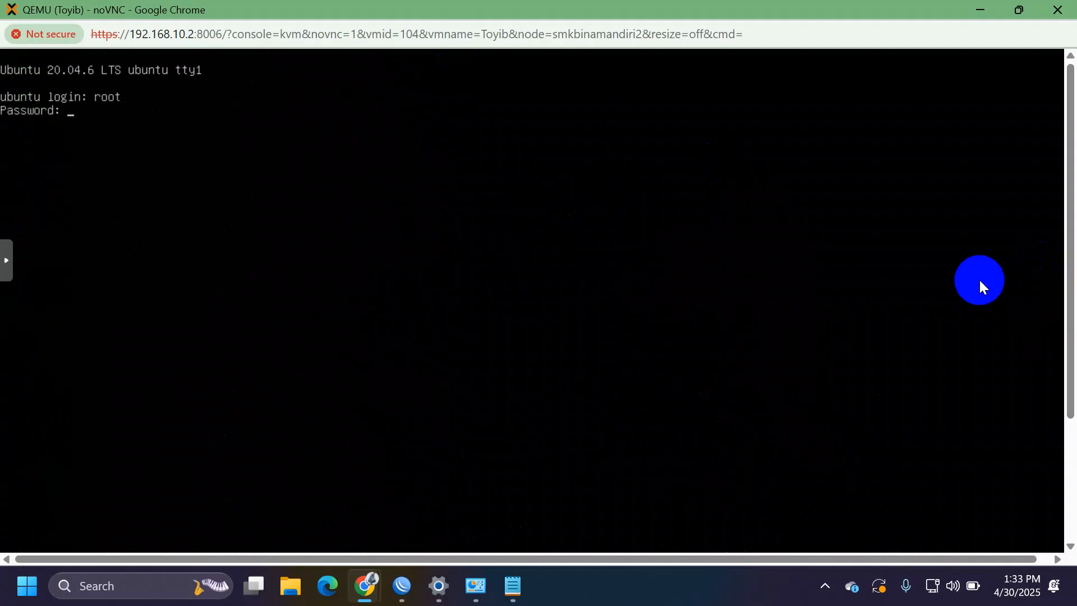
{"action": "key", "text": "Return"}
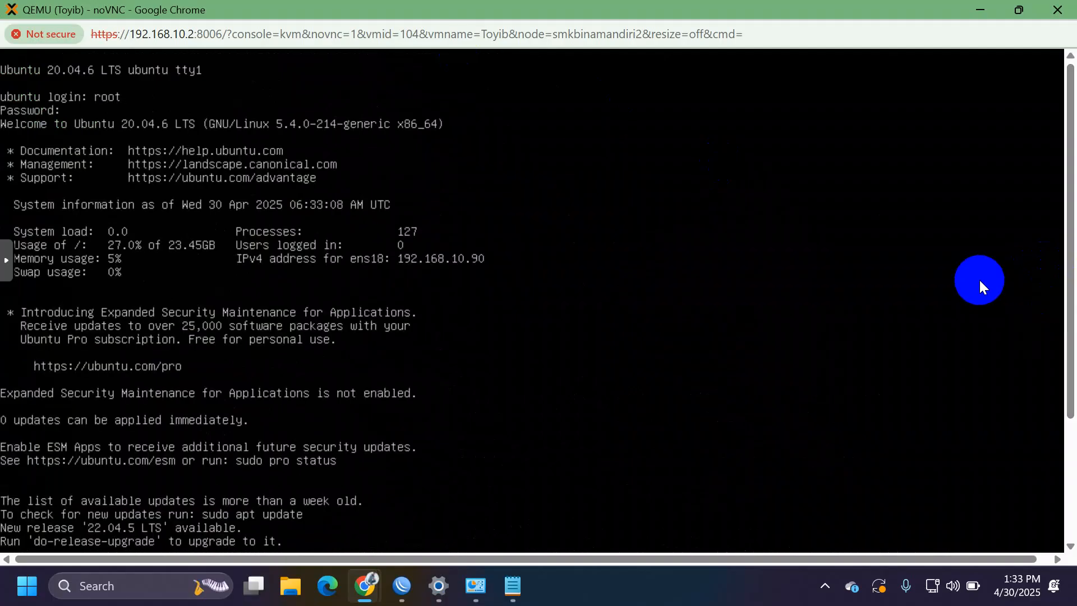
{"action": "left_click_drag", "start_coordinate": [1070, 283], "coordinate": [1071, 500]}
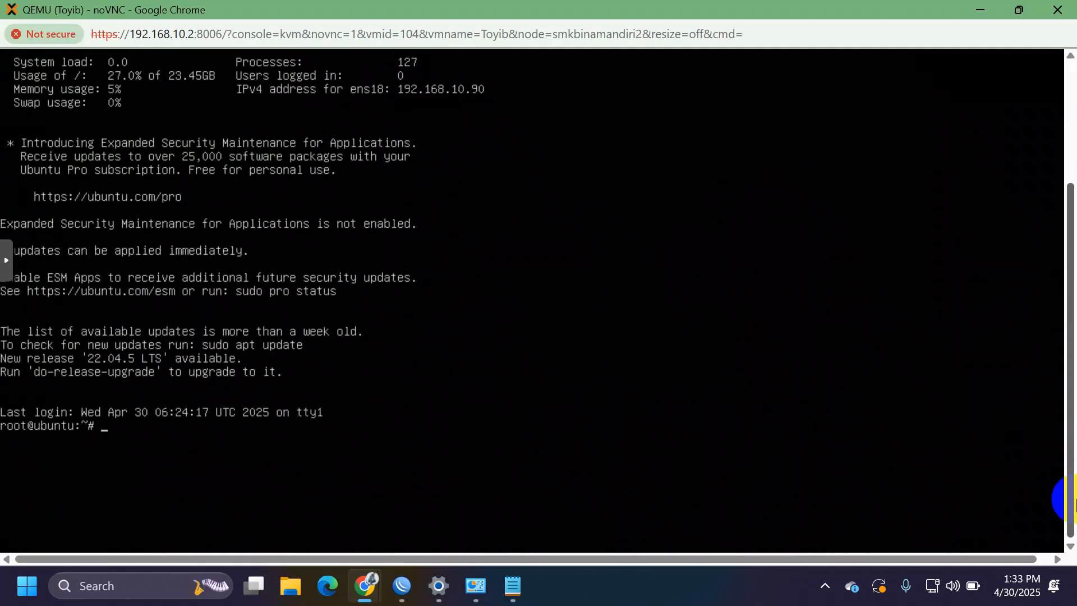
Step: Run systemctl status ssh to confirm ssh.service is active (running) on port 22
{"action": "type", "text": "systemctl status ssh"}
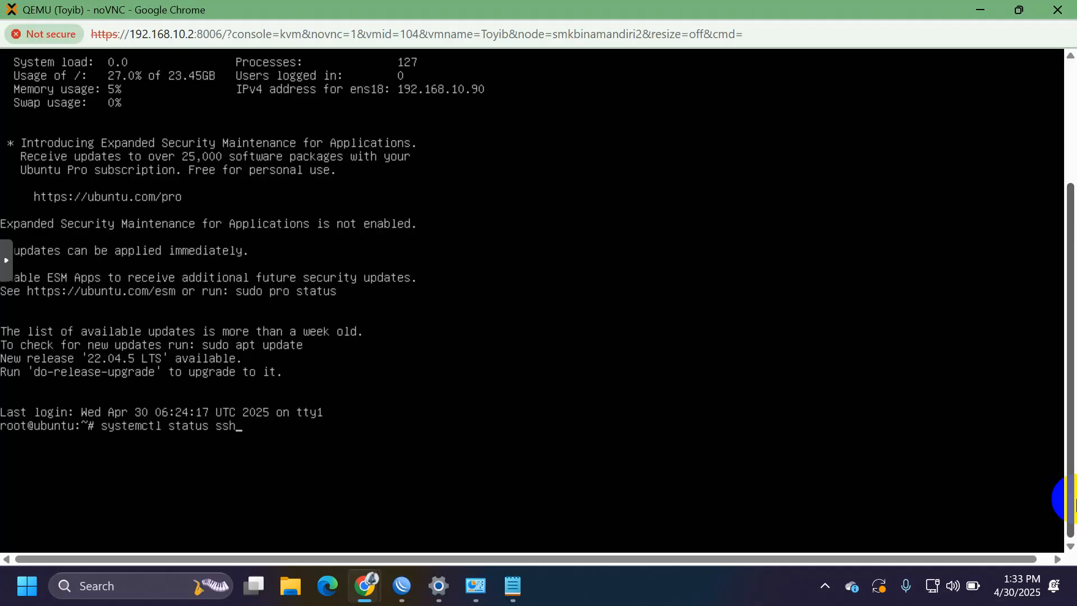
{"action": "key", "text": "Return"}
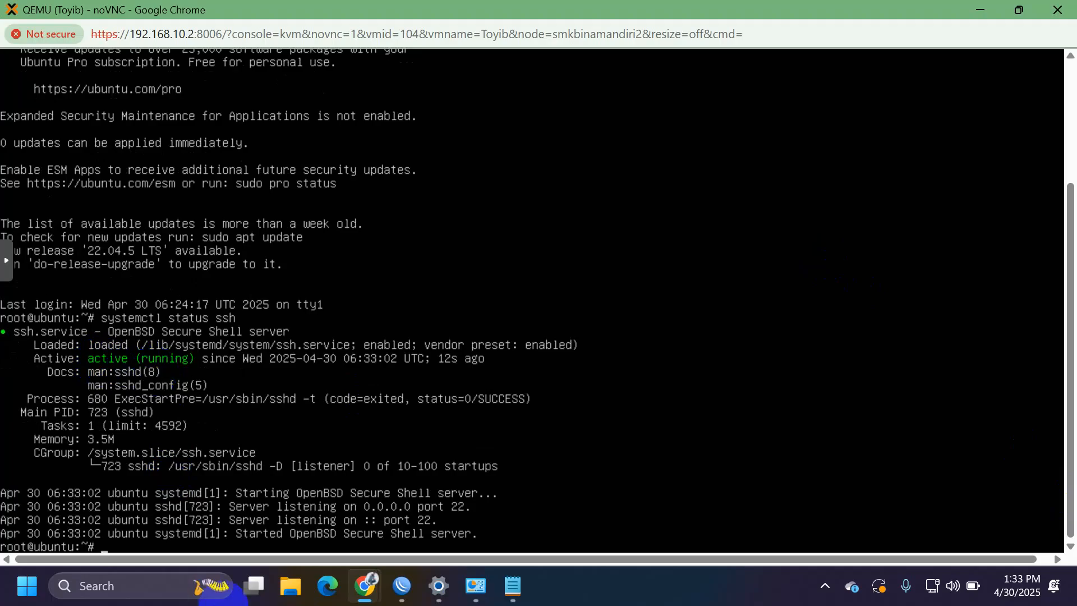
{"action": "key", "text": "super"}
Step: Launch PuTTY, connect to 192.168.10.90 over SSH and accept the host key
{"action": "type", "text": "putt"}
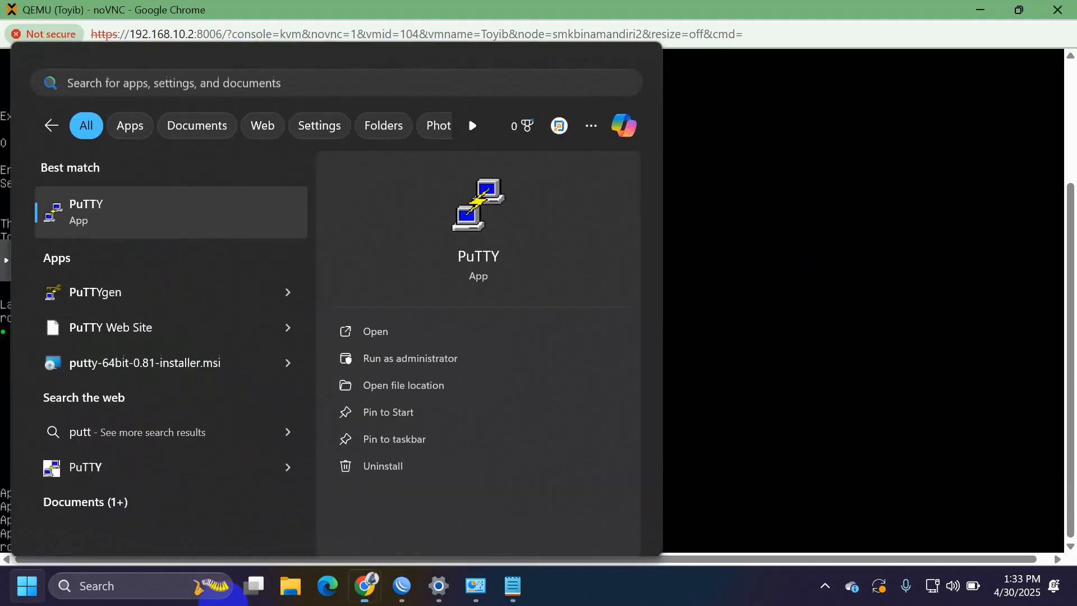
{"action": "key", "text": "Return"}
{"action": "mouse_move", "coordinate": [474, 595]}
{"action": "type", "text": "192.168.10.90"}
{"action": "left_click", "coordinate": [616, 475]}
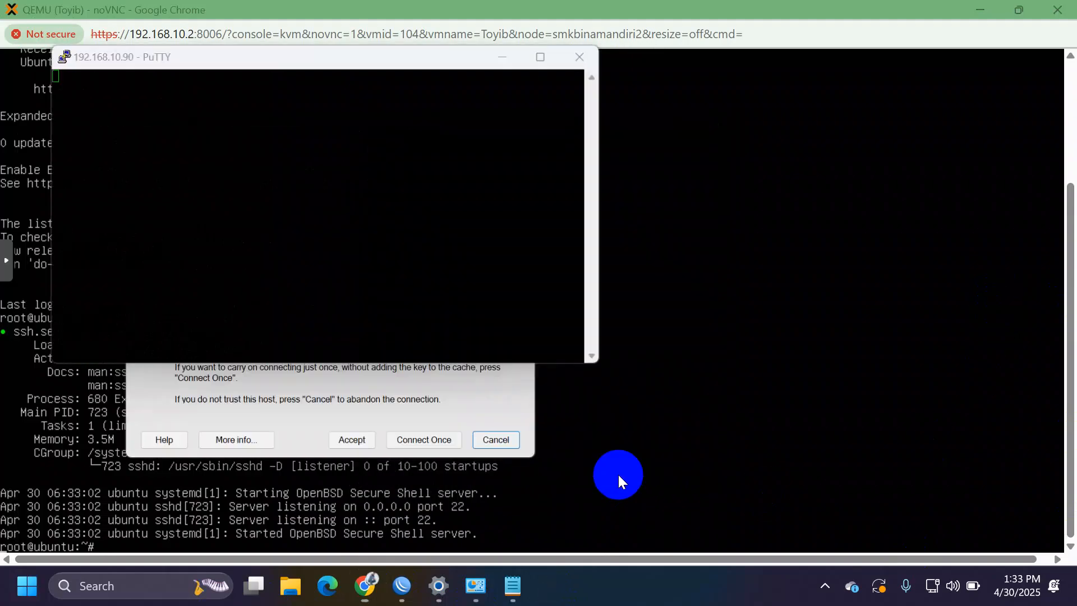
{"action": "left_click", "coordinate": [357, 448]}
Step: Log in with the VM's regular user account and maximize the PuTTY window
{"action": "type", "text": "ubuntu"}
{"action": "key", "text": "Return"}
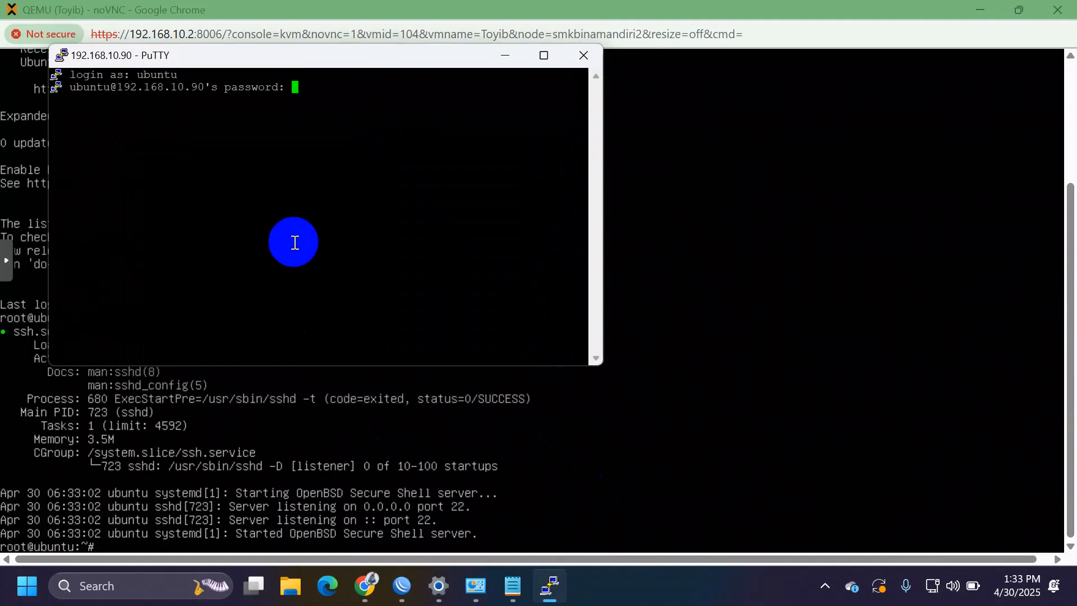
{"action": "key", "text": "Return"}
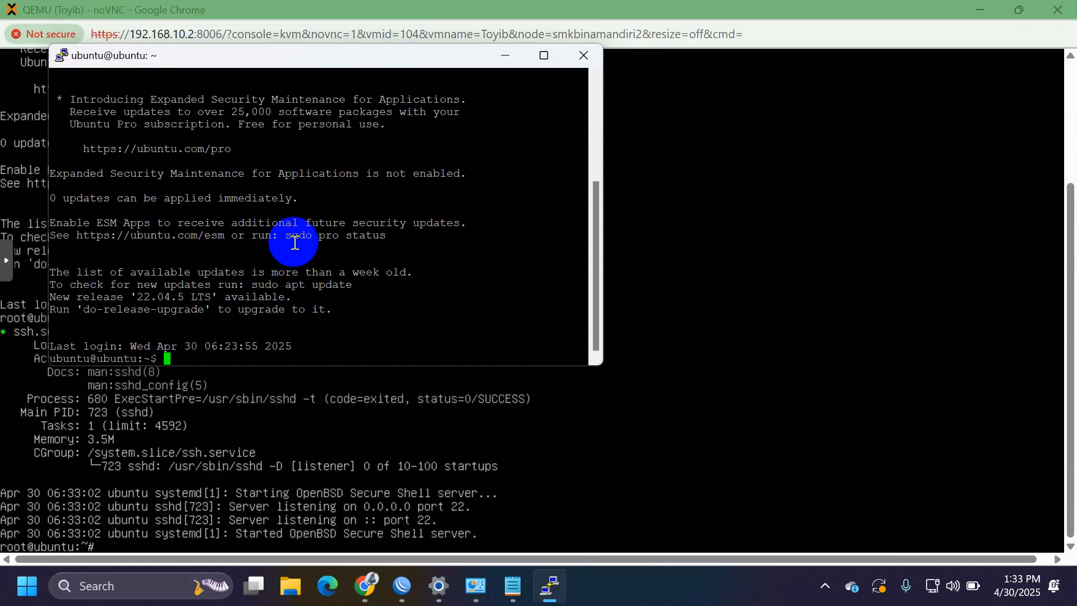
{"action": "left_click", "coordinate": [544, 55]}
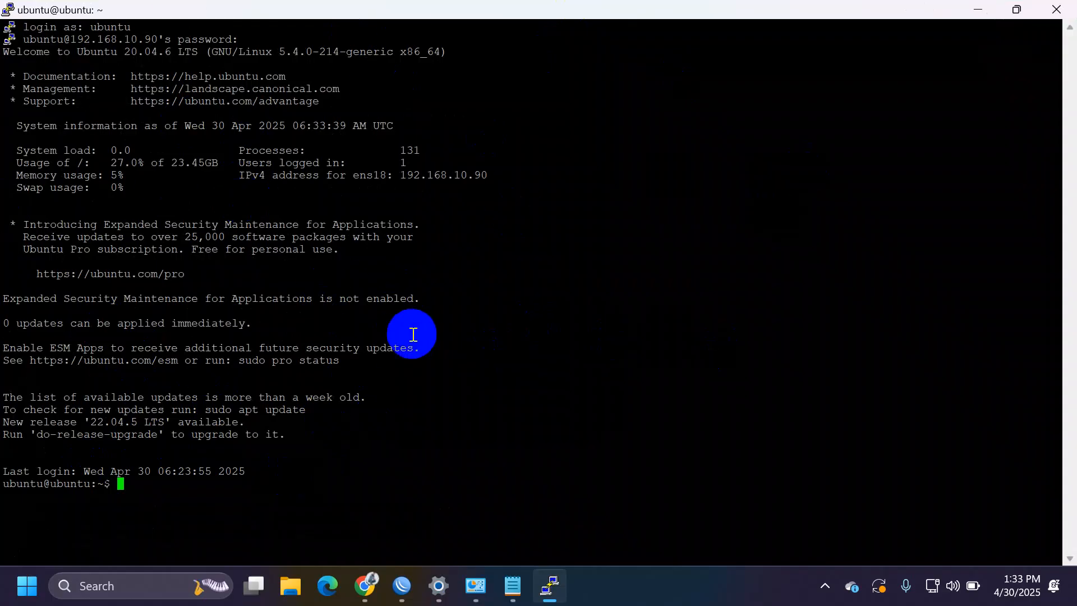
{"action": "key", "text": "alt+Tab"}
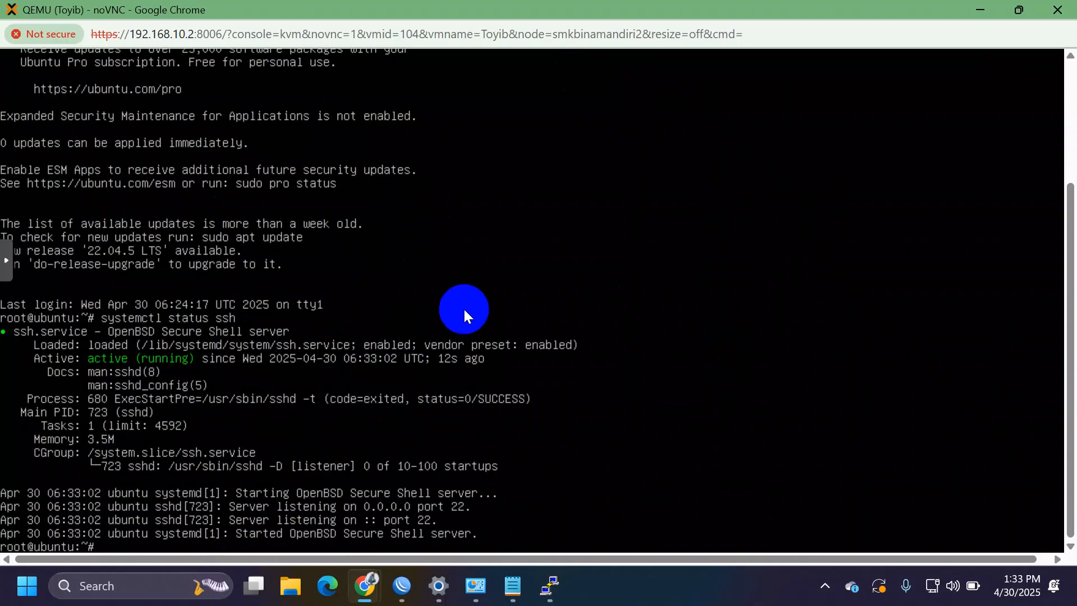
{"action": "key", "text": "alt+Tab"}
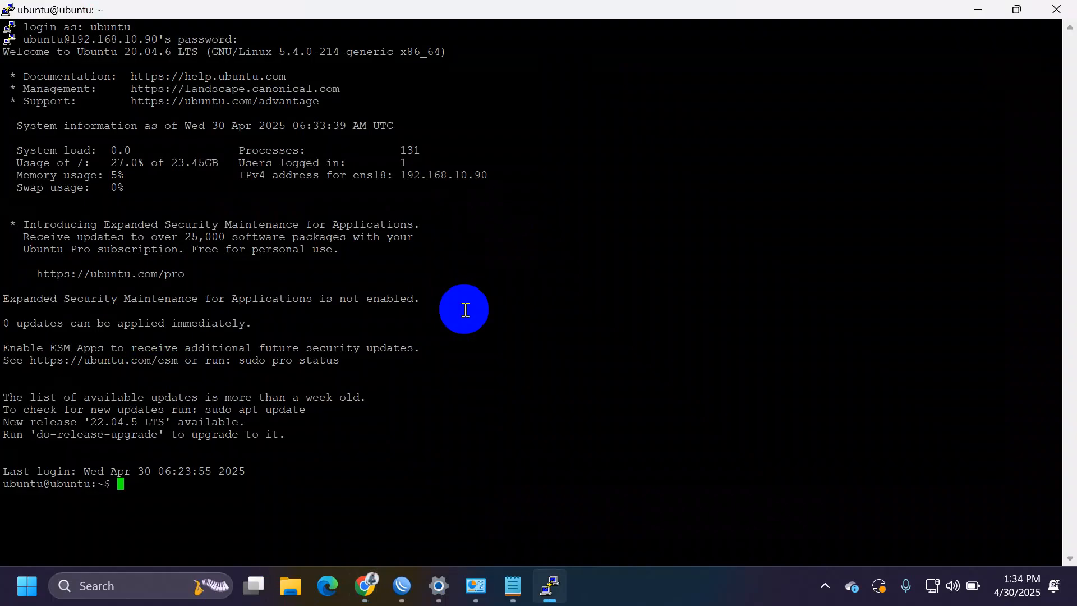
Step: Switch to a root shell in the PuTTY session with sudo su
{"action": "key", "text": "Up"}
{"action": "key", "text": "Up"}
{"action": "key", "text": "Up"}
{"action": "key", "text": "Down"}
{"action": "key", "text": "Down"}
{"action": "key", "text": "Down"}
{"action": "type", "text": "sudo su"}
{"action": "key", "text": "Return"}
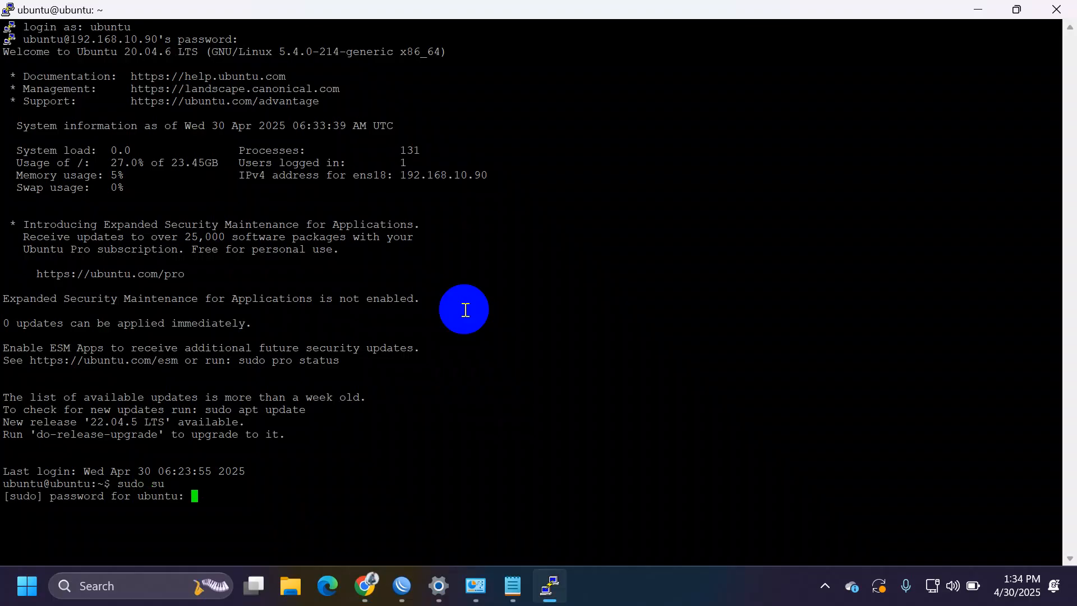
{"action": "key", "text": "Return"}
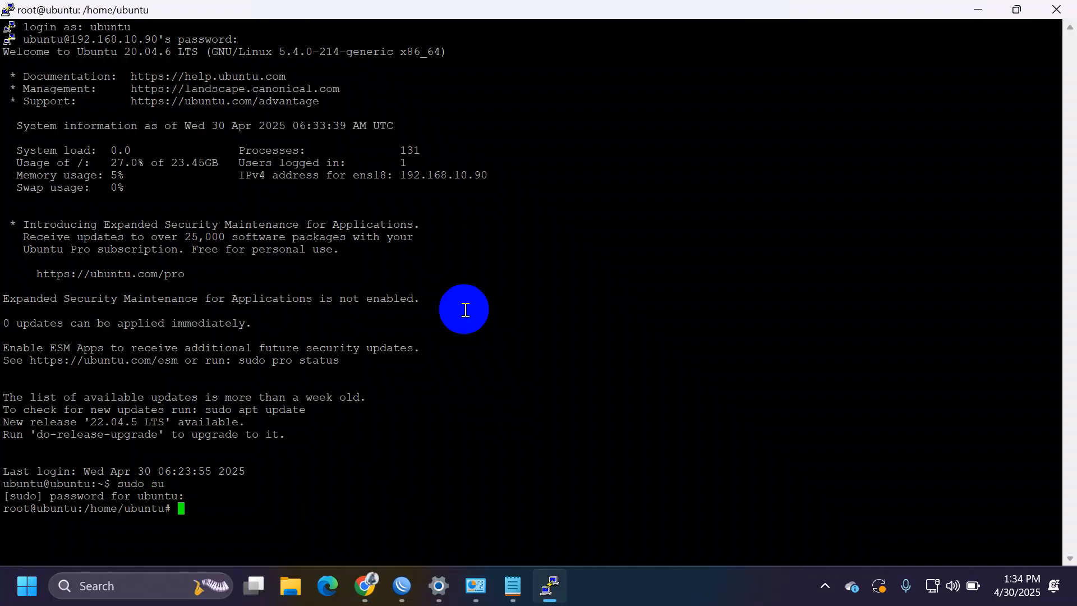
Step: Clear the screen and enter 'nano /etc/ssh/sshd_config' at the root prompt
{"action": "type", "text": "pass"}
{"action": "key", "text": "BackSpace"}
{"action": "key", "text": "BackSpace"}
{"action": "key", "text": "BackSpace"}
{"action": "key", "text": "BackSpace"}
{"action": "type", "text": "clea"}
{"action": "key", "text": "Return"}
{"action": "key", "text": "Up"}
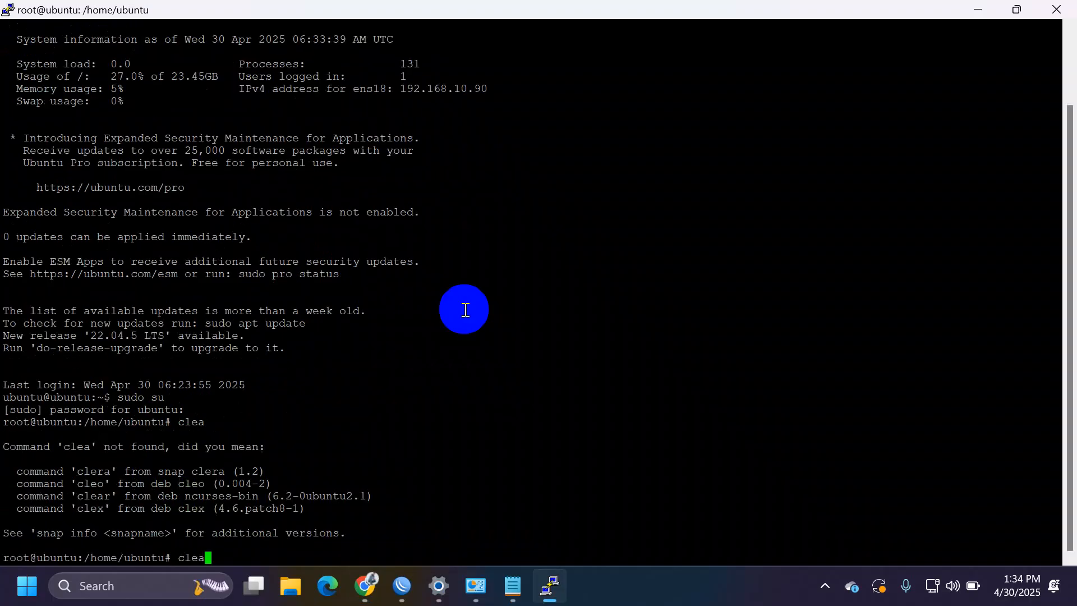
{"action": "type", "text": "r"}
{"action": "key", "text": "Return"}
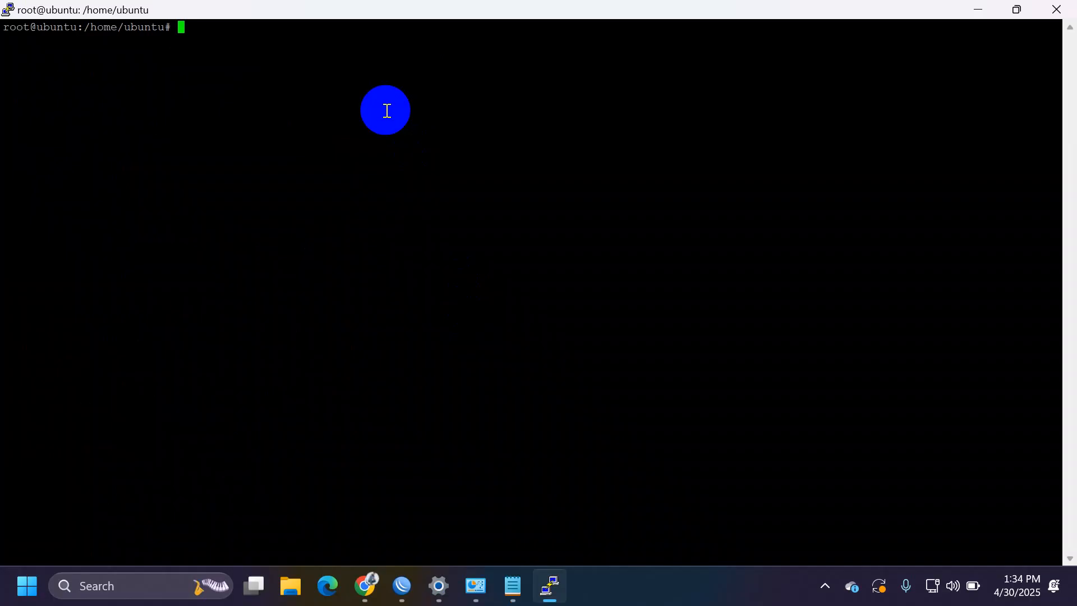
{"action": "type", "text": "nano /etc/ssh/sshd_config"}
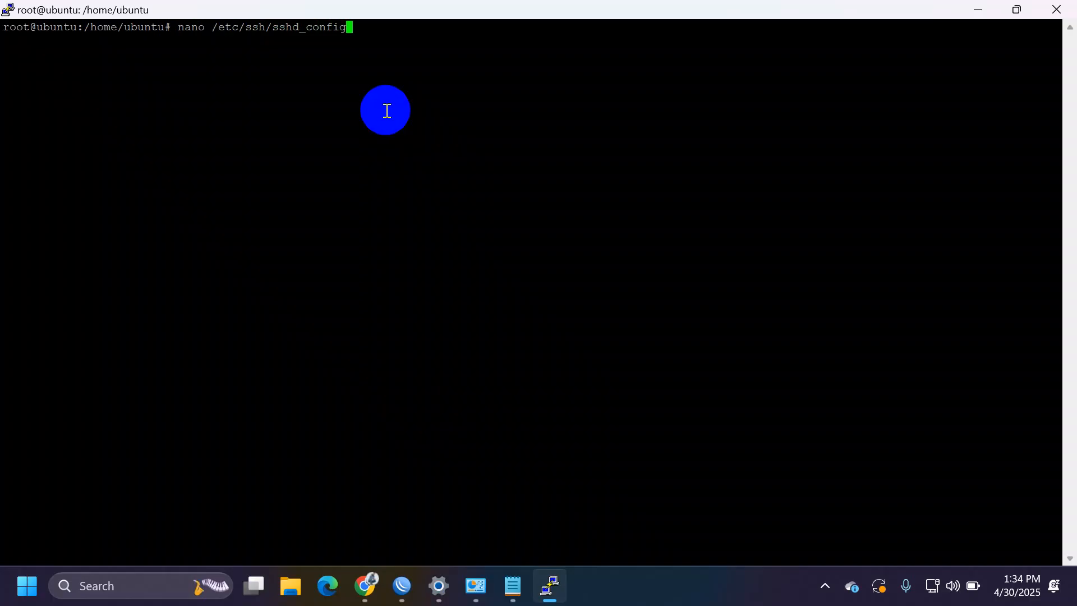
Step: Open sshd_config in nano, uncomment the Port line and change it from 22 to 99
{"action": "key", "text": "Return"}
{"action": "key", "text": "Down"}
{"action": "key", "text": "Down"}
{"action": "key", "text": "Down"}
{"action": "key", "text": "Down"}
{"action": "key", "text": "Down"}
{"action": "key", "text": "Down"}
{"action": "key", "text": "Down"}
{"action": "key", "text": "Down"}
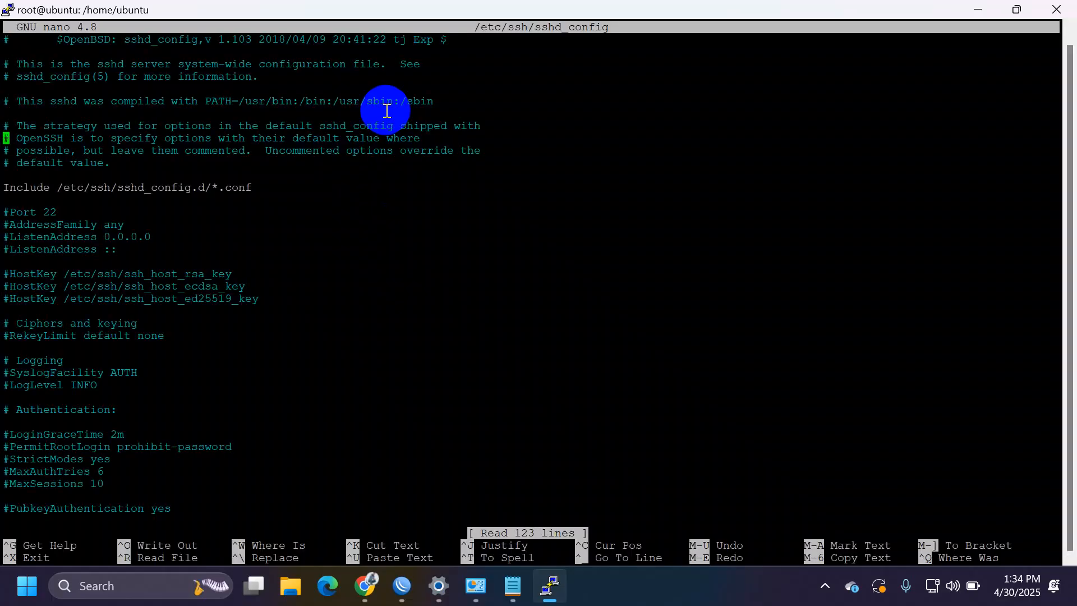
{"action": "key", "text": "Down"}
{"action": "key", "text": "Down"}
{"action": "key", "text": "Down"}
{"action": "key", "text": "Down"}
{"action": "key", "text": "Down"}
{"action": "key", "text": "Down"}
{"action": "key", "text": "Delete"}
{"action": "key", "text": "Right"}
{"action": "key", "text": "Right"}
{"action": "key", "text": "Right"}
{"action": "key", "text": "Right"}
{"action": "key", "text": "Right"}
{"action": "key", "text": "Right"}
{"action": "key", "text": "Right"}
{"action": "key", "text": "BackSpace"}
{"action": "key", "text": "BackSpace"}
{"action": "type", "text": "59"}
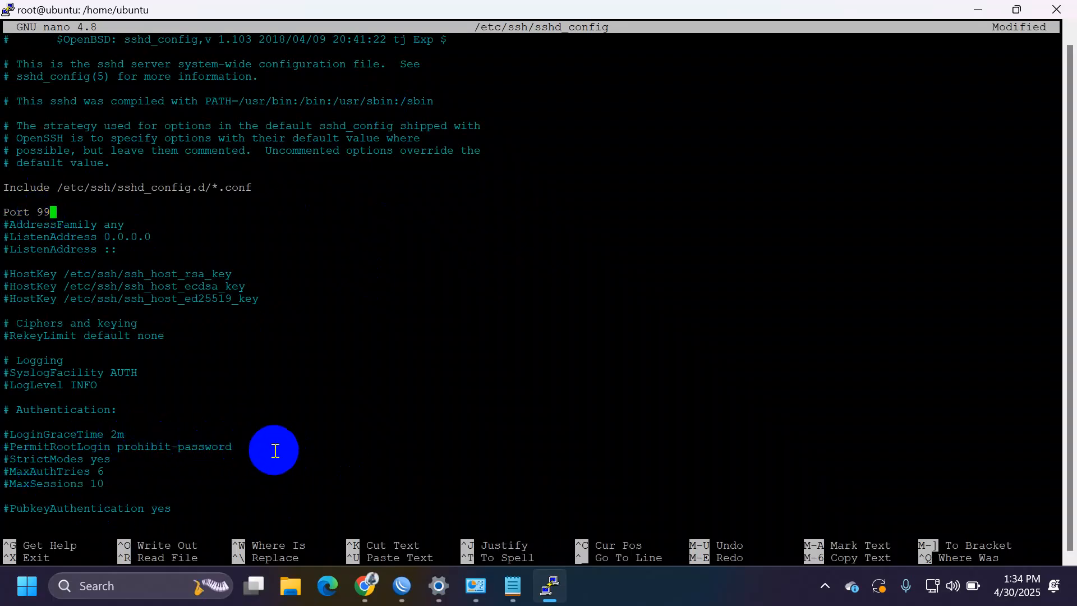
Step: Uncomment PermitRootLogin, change prohibit-password to yes, and exit nano
{"action": "key", "text": "Down"}
{"action": "key", "text": "Down"}
{"action": "key", "text": "Down"}
{"action": "key", "text": "Down"}
{"action": "key", "text": "Down"}
{"action": "key", "text": "Down"}
{"action": "key", "text": "Down"}
{"action": "key", "text": "Down"}
{"action": "key", "text": "Down"}
{"action": "key", "text": "Down"}
{"action": "key", "text": "Down"}
{"action": "key", "text": "Down"}
{"action": "key", "text": "Down"}
{"action": "key", "text": "Down"}
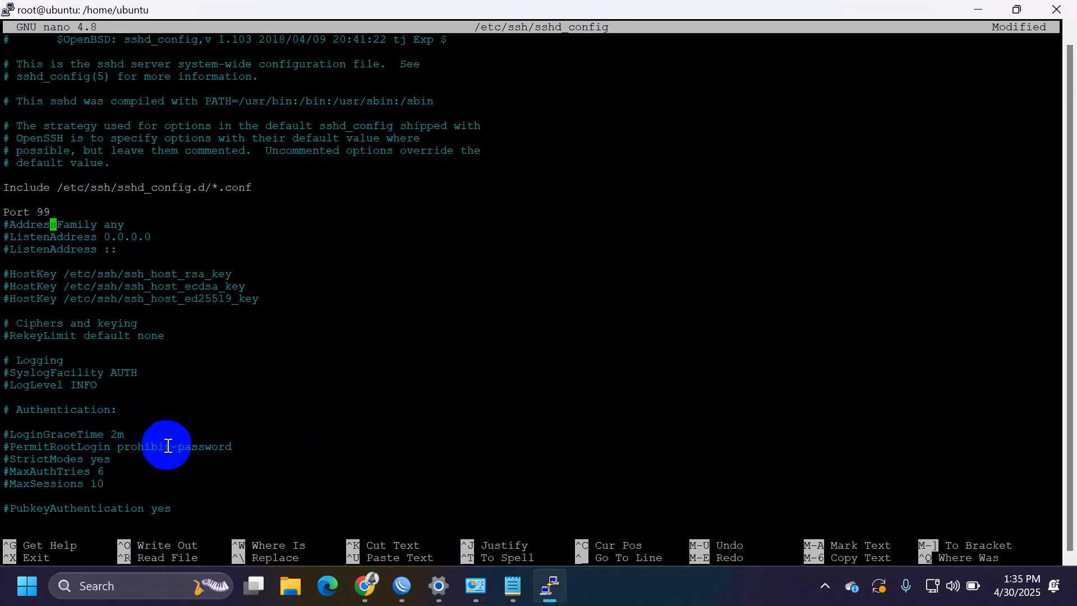
{"action": "key", "text": "Down"}
{"action": "key", "text": "Down"}
{"action": "key", "text": "Down"}
{"action": "key", "text": "Down"}
{"action": "key", "text": "Left"}
{"action": "key", "text": "Left"}
{"action": "key", "text": "Left"}
{"action": "key", "text": "Left"}
{"action": "key", "text": "Left"}
{"action": "key", "text": "Left"}
{"action": "key", "text": "BackSpace"}
{"action": "key", "text": "Right"}
{"action": "key", "text": "Right"}
{"action": "key", "text": "Right"}
{"action": "key", "text": "Right"}
{"action": "key", "text": "Right"}
{"action": "key", "text": "Right"}
{"action": "key", "text": "Right"}
{"action": "key", "text": "Right"}
{"action": "key", "text": "Right"}
{"action": "key", "text": "Right"}
{"action": "key", "text": "Right"}
{"action": "key", "text": "Right"}
{"action": "key", "text": "Right"}
{"action": "key", "text": "Right"}
{"action": "key", "text": "Right"}
{"action": "key", "text": "Right"}
{"action": "key", "text": "Right"}
{"action": "key", "text": "Right"}
{"action": "key", "text": "Right"}
{"action": "key", "text": "Right"}
{"action": "key", "text": "Right"}
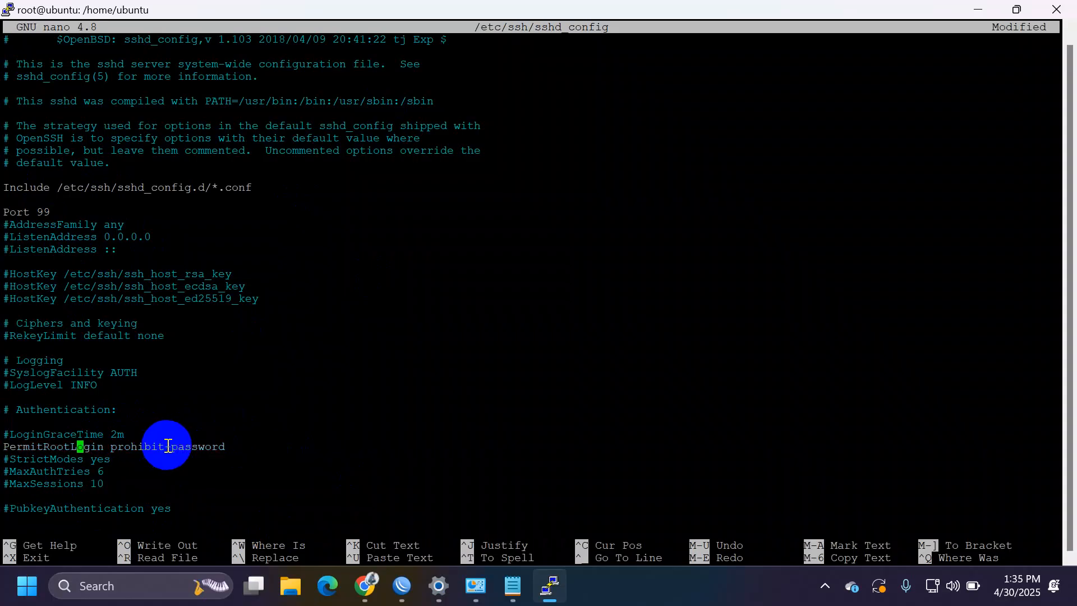
{"action": "key", "text": "Left"}
{"action": "key", "text": "BackSpace"}
{"action": "key", "text": "BackSpace"}
{"action": "key", "text": "BackSpace"}
{"action": "key", "text": "BackSpace"}
{"action": "key", "text": "BackSpace"}
{"action": "key", "text": "BackSpace"}
{"action": "key", "text": "BackSpace"}
{"action": "key", "text": "BackSpace"}
{"action": "key", "text": "BackSpace"}
{"action": "key", "text": "BackSpace"}
{"action": "key", "text": "BackSpace"}
{"action": "key", "text": "BackSpace"}
{"action": "key", "text": "BackSpace"}
{"action": "key", "text": "BackSpace"}
{"action": "key", "text": "BackSpace"}
{"action": "key", "text": "BackSpace"}
{"action": "key", "text": "BackSpace"}
{"action": "type", "text": "yes"}
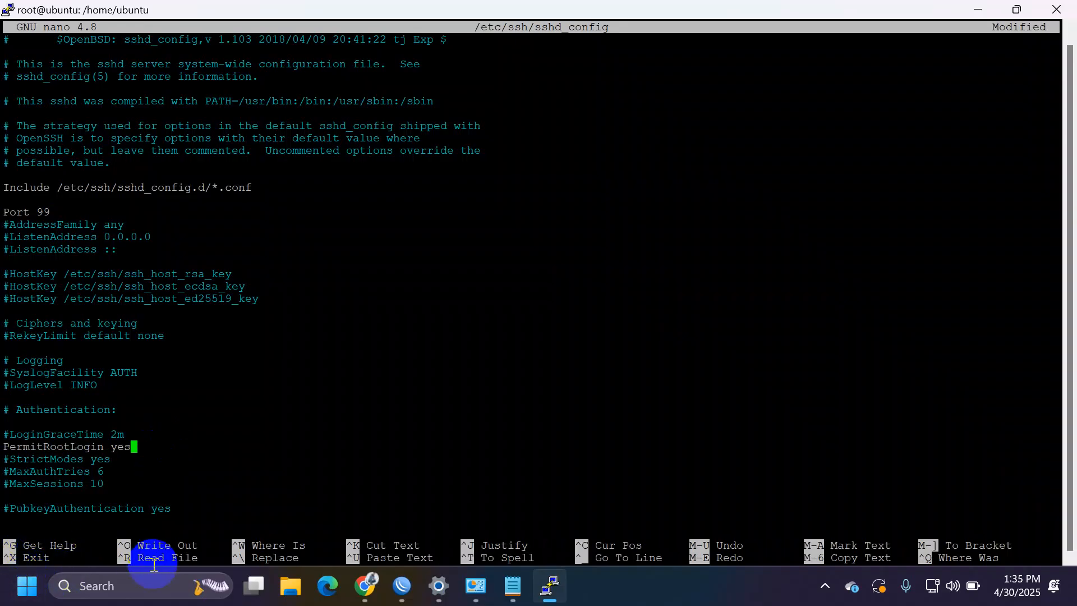
{"action": "key", "text": "ctrl+x"}
Step: Save the edited sshd_config and restart the service with systemctl restart ssh
{"action": "key", "text": "y"}
{"action": "key", "text": "Return"}
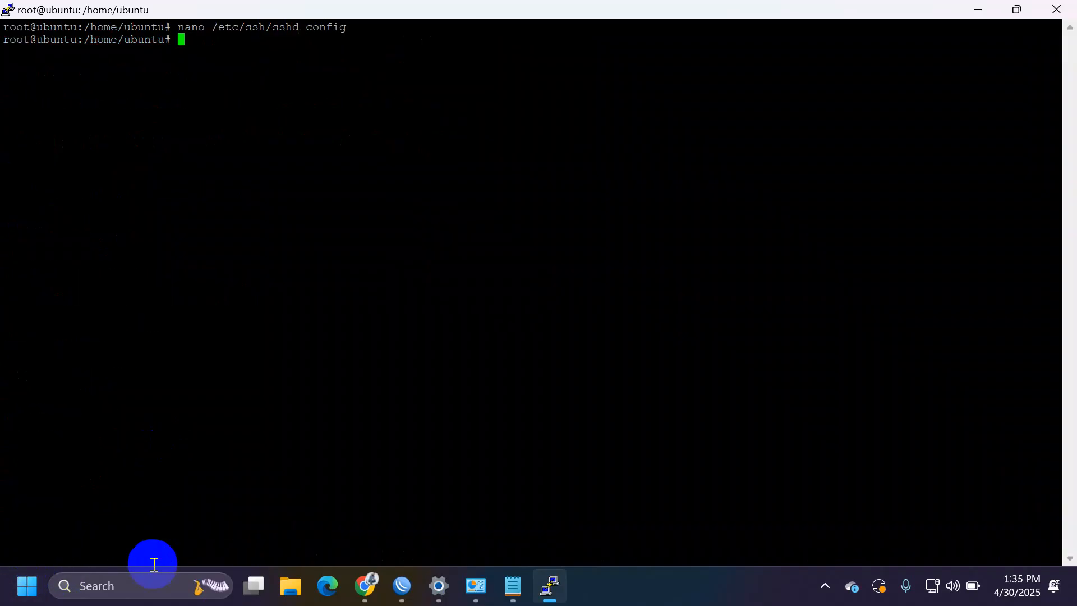
{"action": "type", "text": "systemctl restart ssh"}
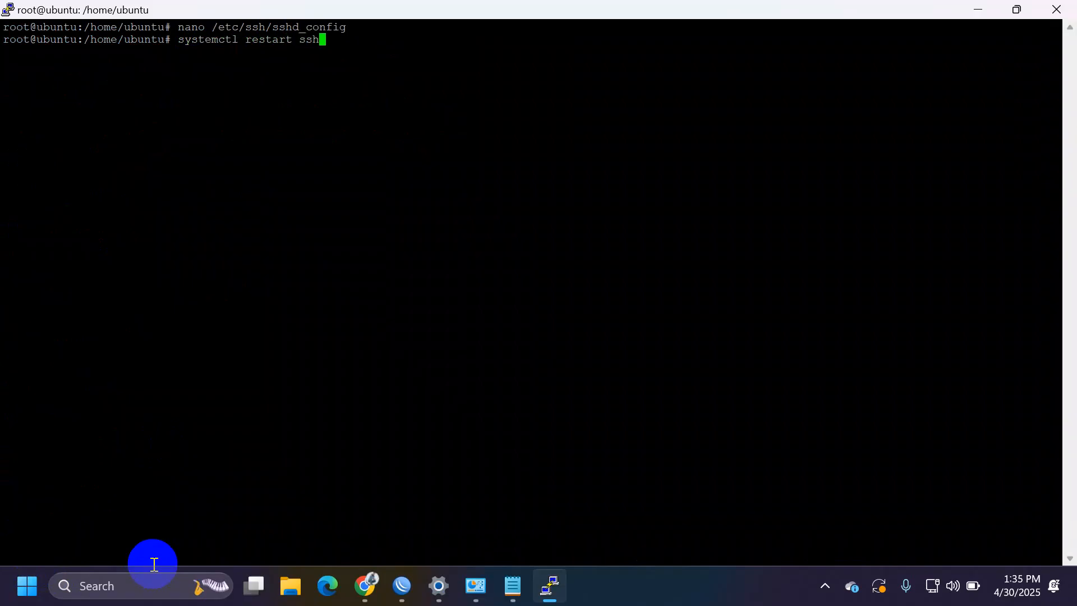
{"action": "key", "text": "Return"}
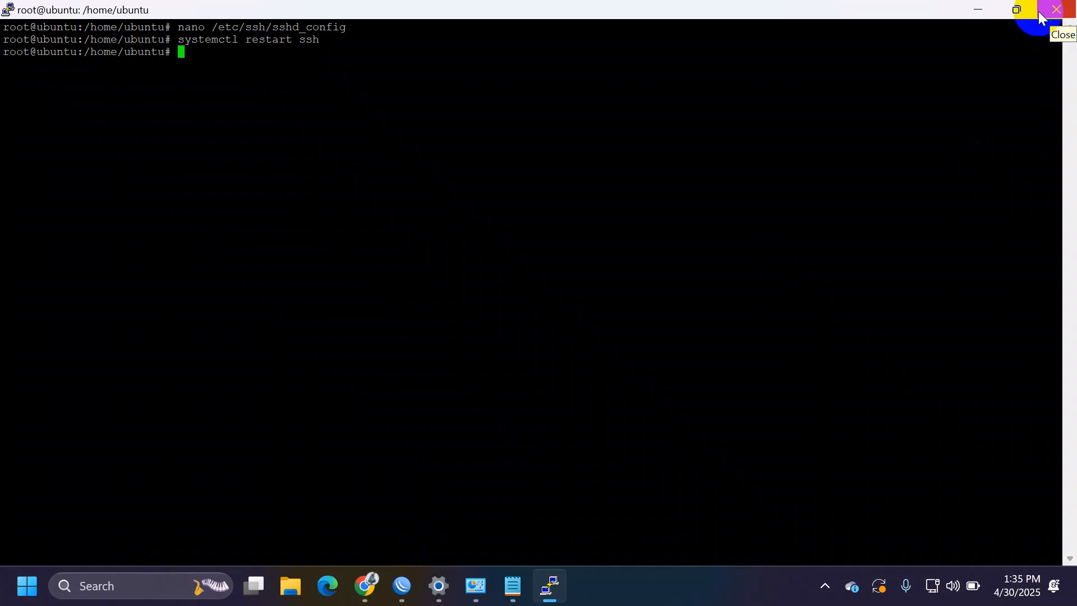
Step: Close the PuTTY session and clear the VM's noVNC console
{"action": "left_click", "coordinate": [1062, 13]}
{"action": "left_click", "coordinate": [561, 353]}
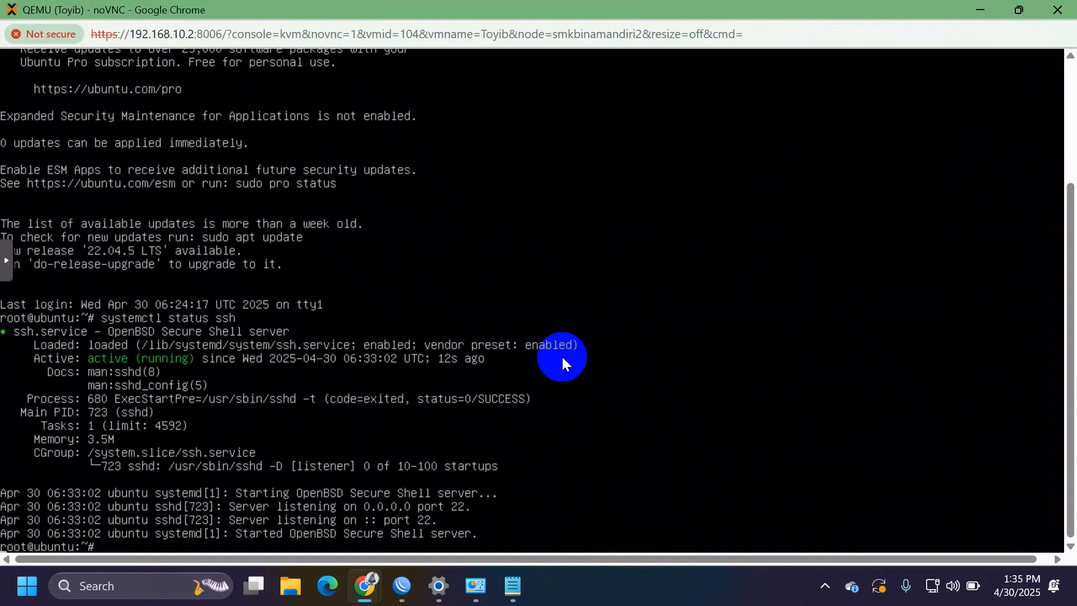
{"action": "type", "text": "clear"}
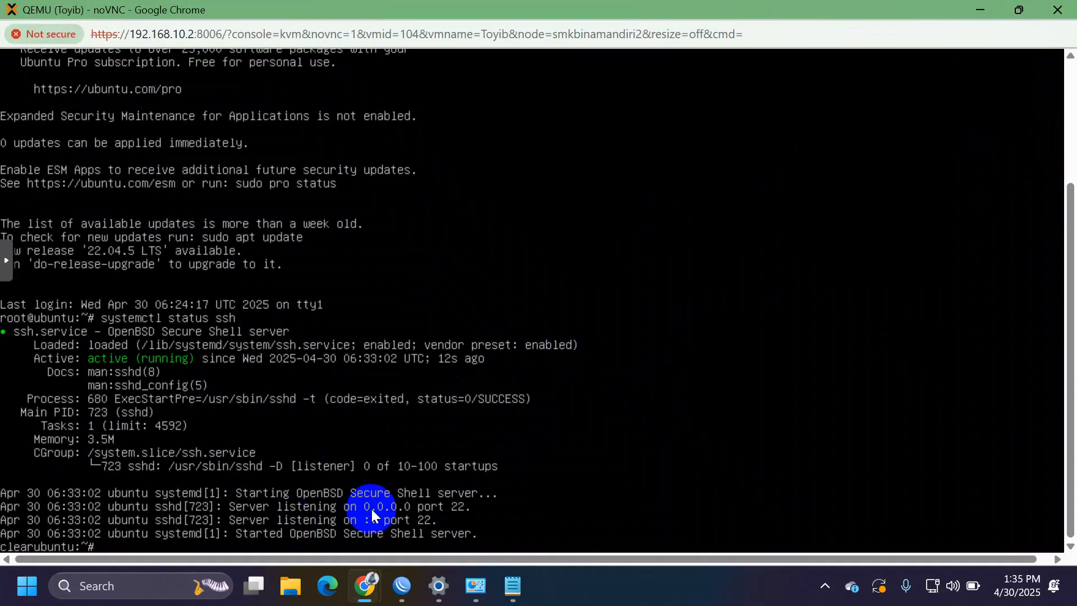
{"action": "key", "text": "BackSpace"}
{"action": "key", "text": "BackSpace"}
{"action": "key", "text": "BackSpace"}
{"action": "key", "text": "BackSpace"}
{"action": "key", "text": "BackSpace"}
{"action": "key", "text": "ctrl+c"}
{"action": "type", "text": "clear"}
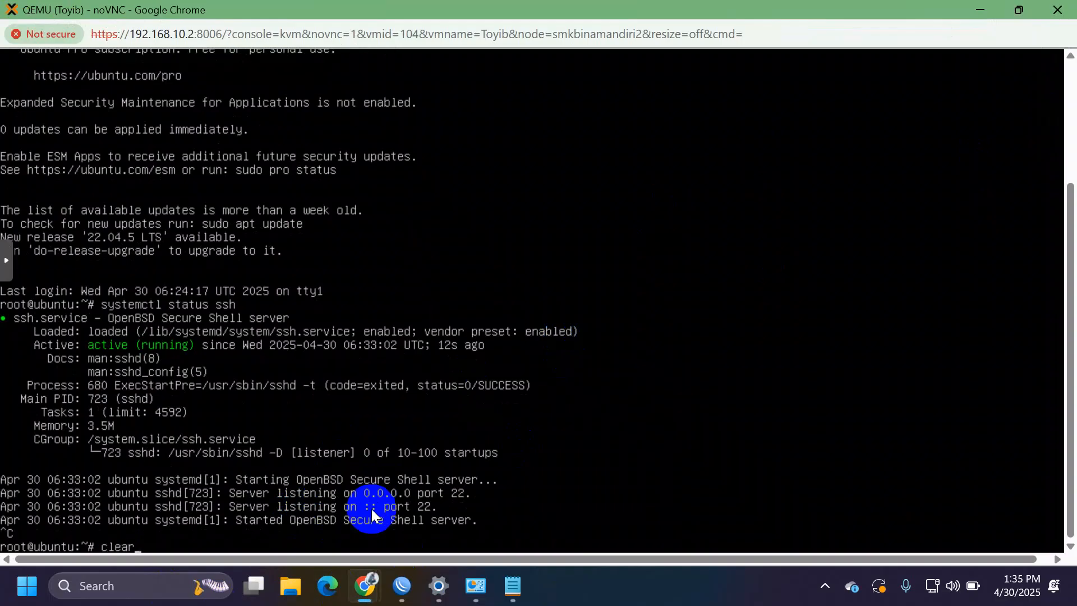
{"action": "key", "text": "Return"}
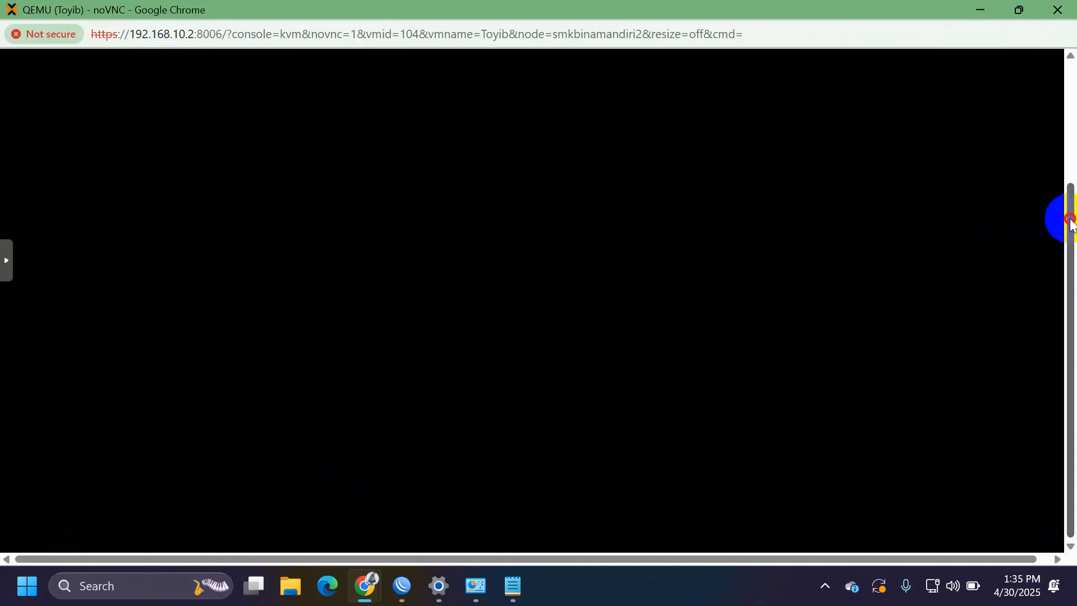
Step: Open /etc/ssh/sshd_config in nano on the VM console to check Port 99 and PermitRootLogin yes
{"action": "left_click_drag", "start_coordinate": [1070, 218], "coordinate": [1065, 39]}
{"action": "type", "text": "nano "}
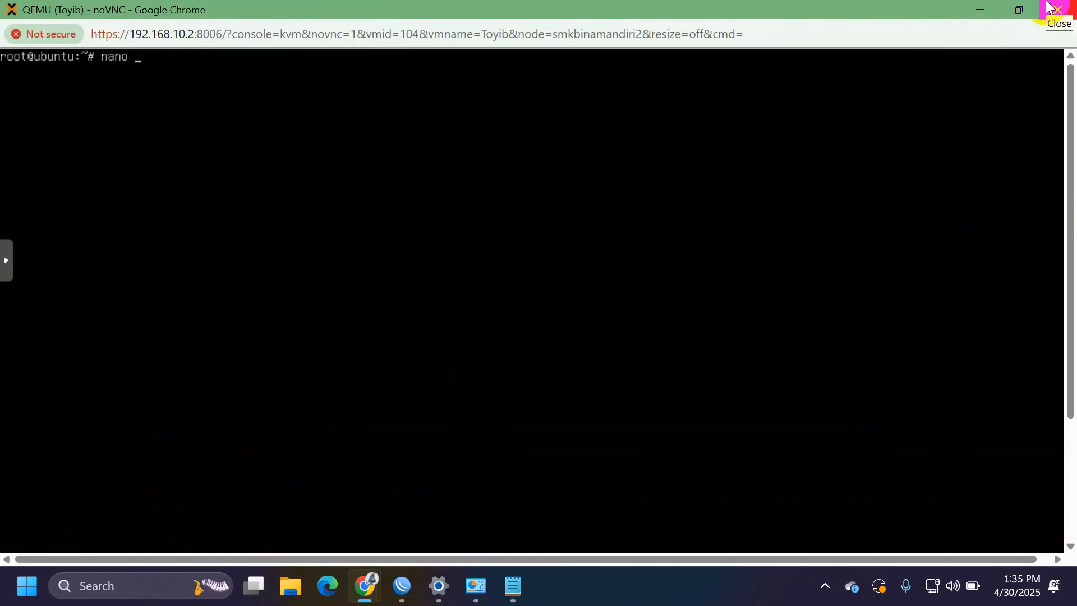
{"action": "type", "text": "/etc/ssh/sshd_confi"}
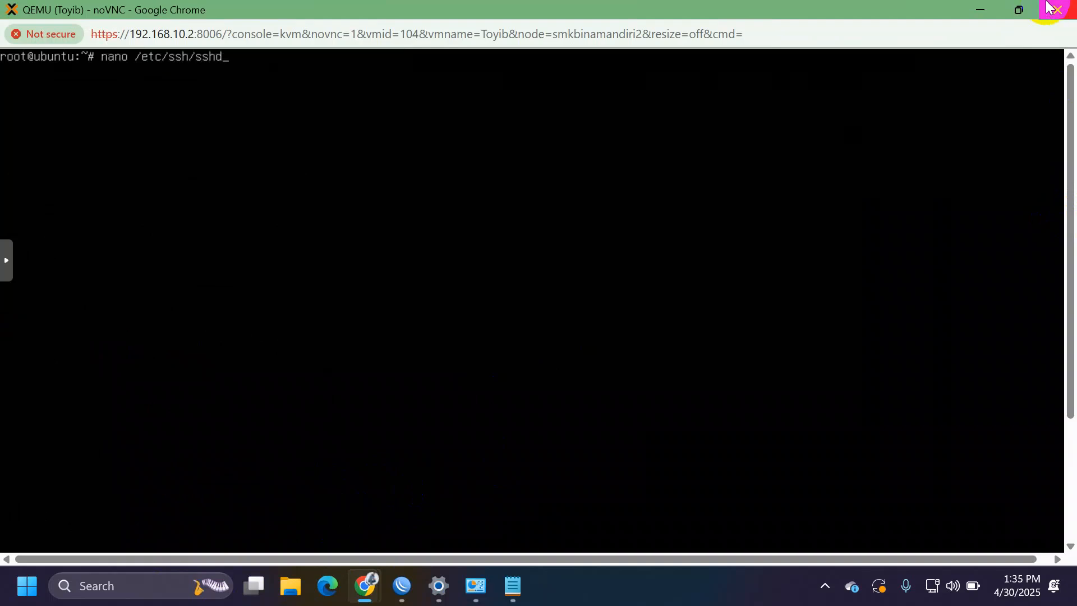
{"action": "type", "text": "g"}
{"action": "key", "text": "Return"}
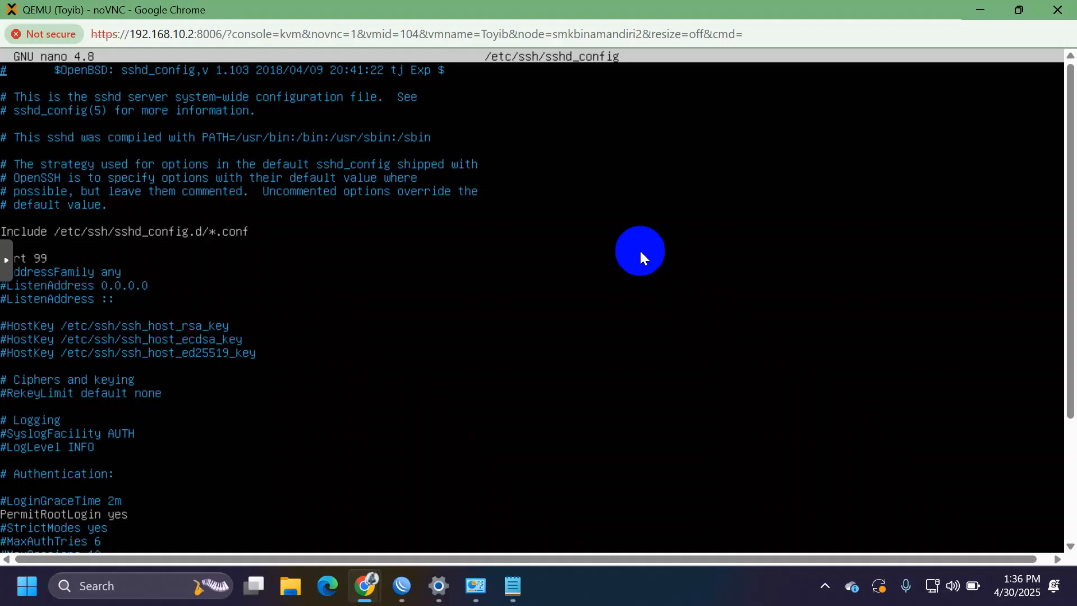
Step: Connect PuTTY to 192.168.10.90 on port 99, accept the host key, and enter the VM's login user name
{"action": "left_click", "coordinate": [101, 587]}
{"action": "type", "text": "pu"}
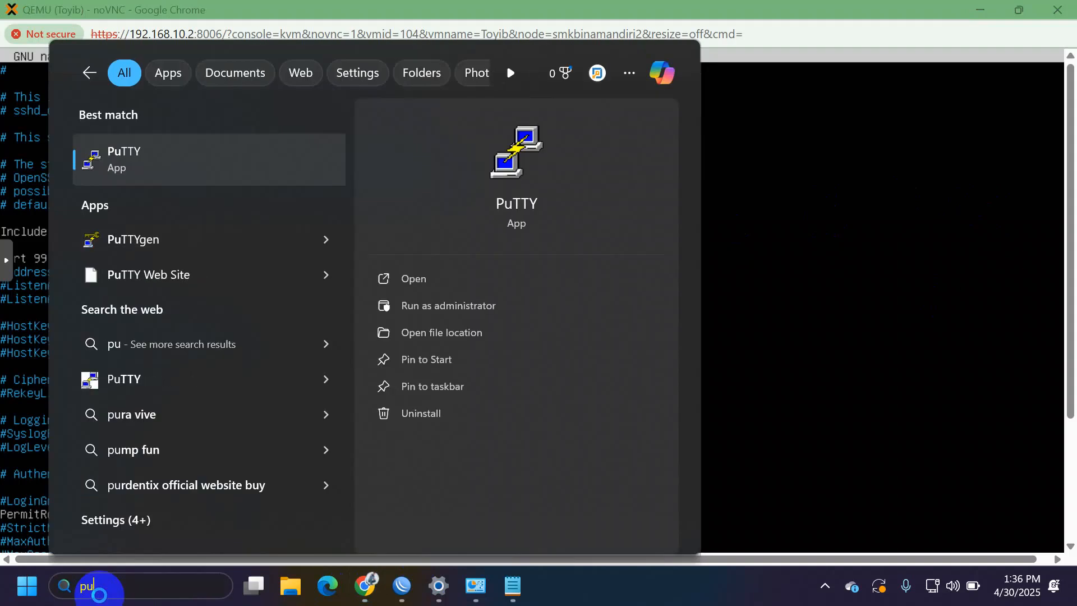
{"action": "key", "text": "Return"}
{"action": "type", "text": "19"}
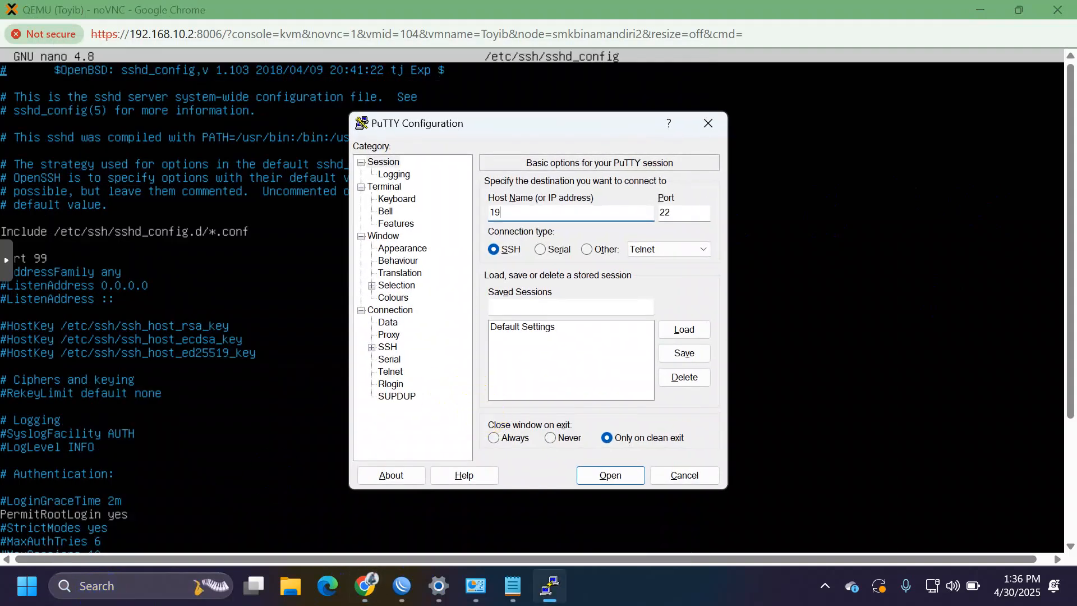
{"action": "type", "text": "2.168."}
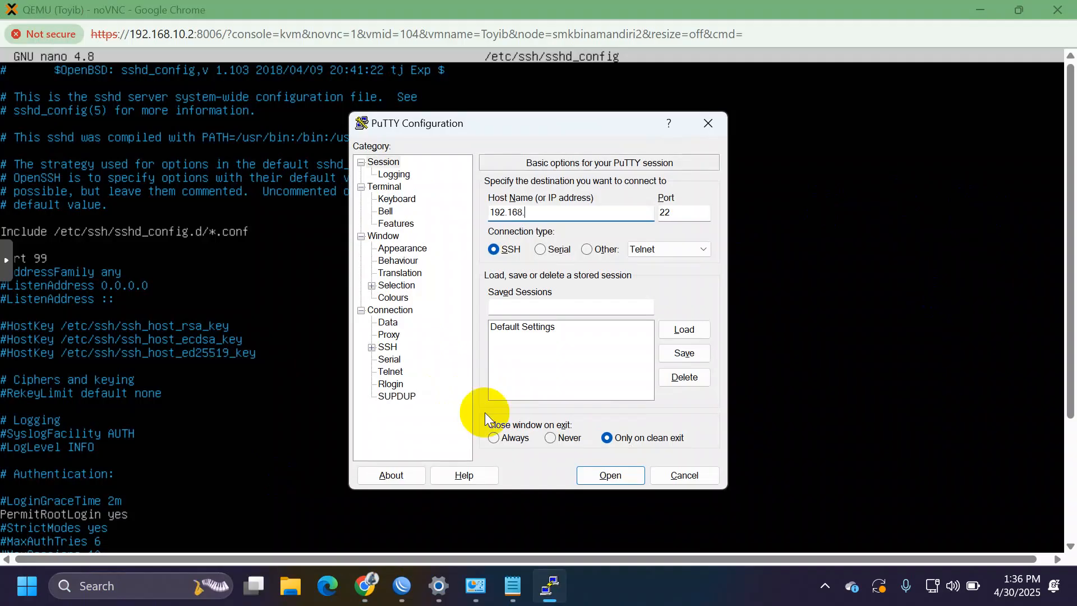
{"action": "type", "text": "10.90"}
{"action": "key", "text": "Tab"}
{"action": "type", "text": "99"}
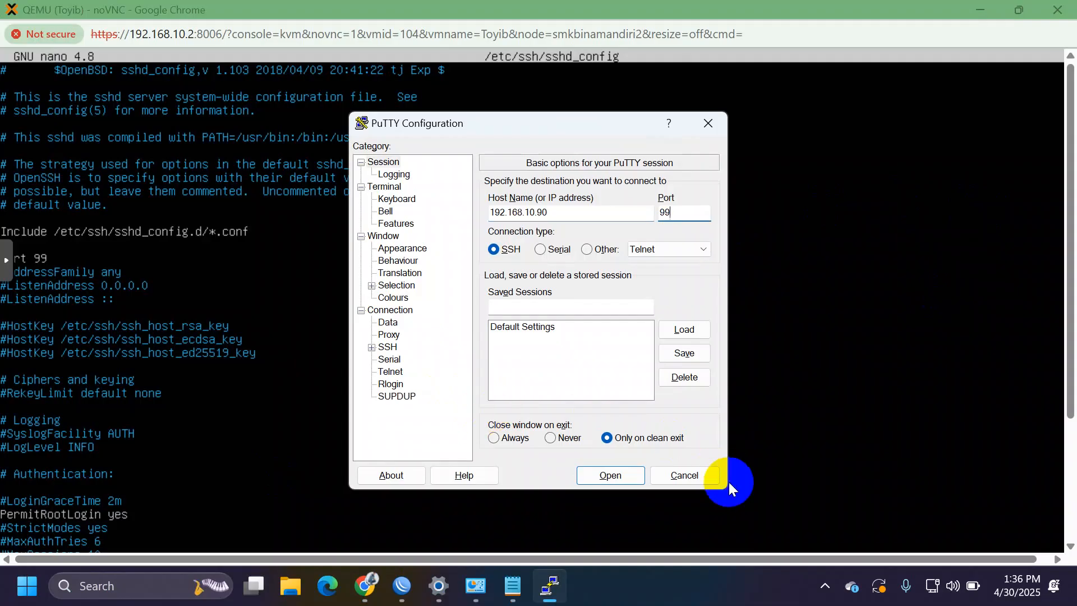
{"action": "left_click", "coordinate": [601, 475]}
{"action": "left_click", "coordinate": [383, 472]}
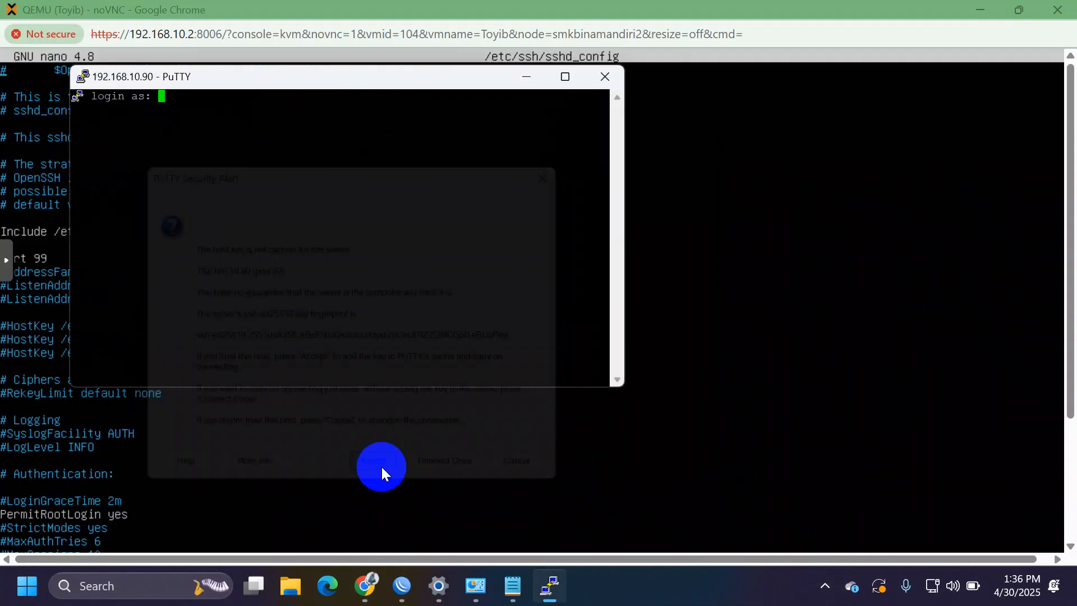
{"action": "type", "text": "ubuntu"}
{"action": "key", "text": "Return"}
{"action": "key", "text": "Return"}
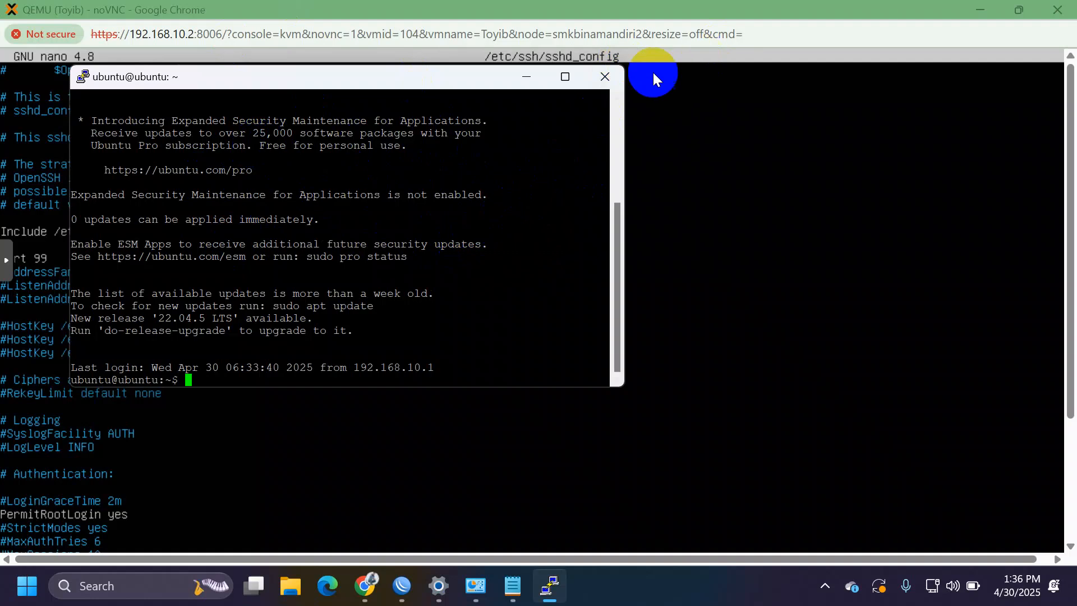
Step: Close the PuTTY session and the noVNC console window, returning to the VM 104 summary
{"action": "left_click", "coordinate": [604, 84]}
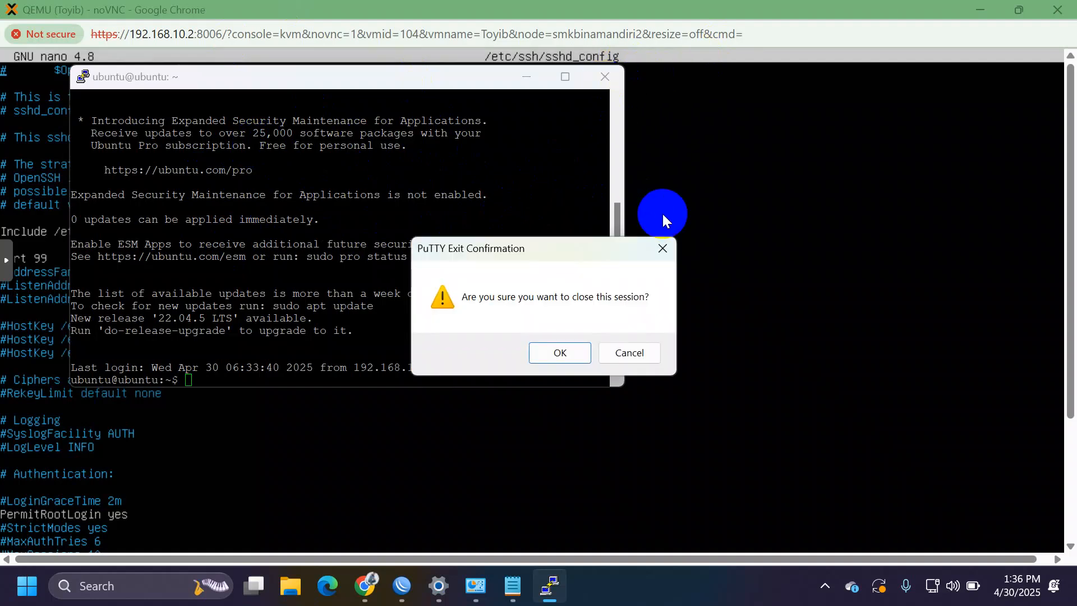
{"action": "key", "text": "Return"}
{"action": "left_click", "coordinate": [1058, 10]}
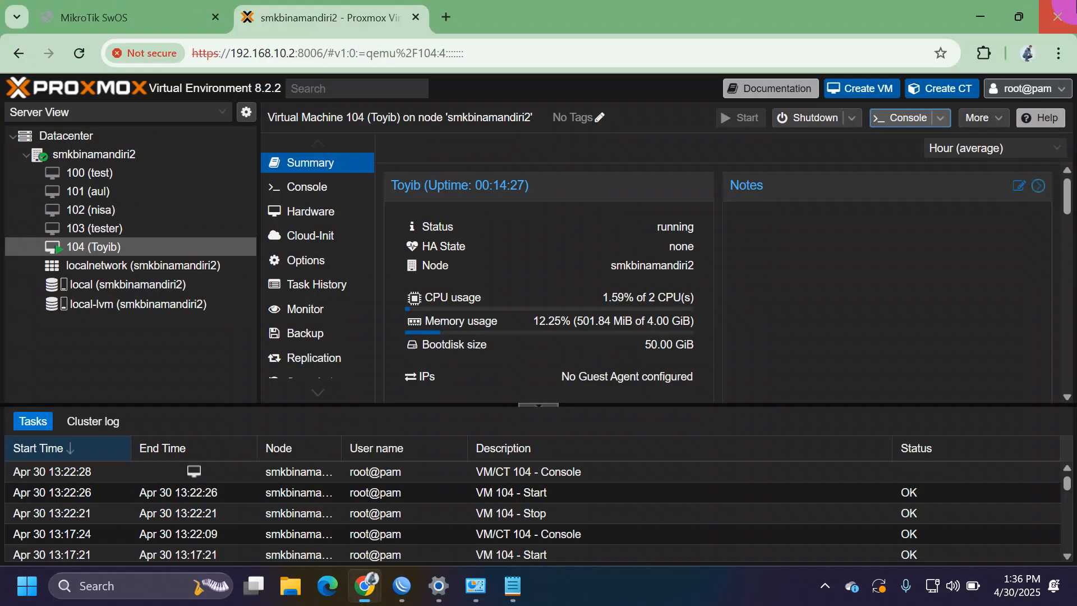